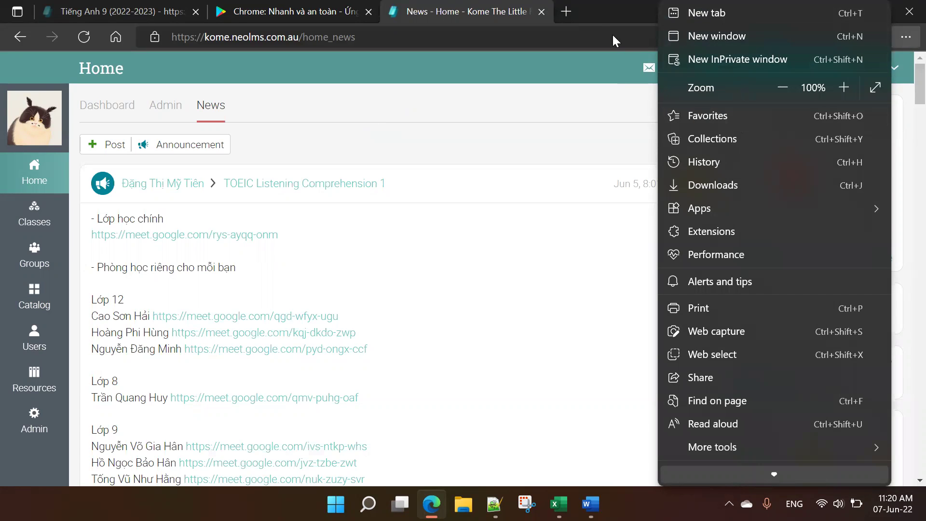
# Step: Replace the school News tab with a blank new tab, try the Dashboard tile, then minimize Edge
pyautogui.click(566, 12)
pyautogui.click(542, 12)
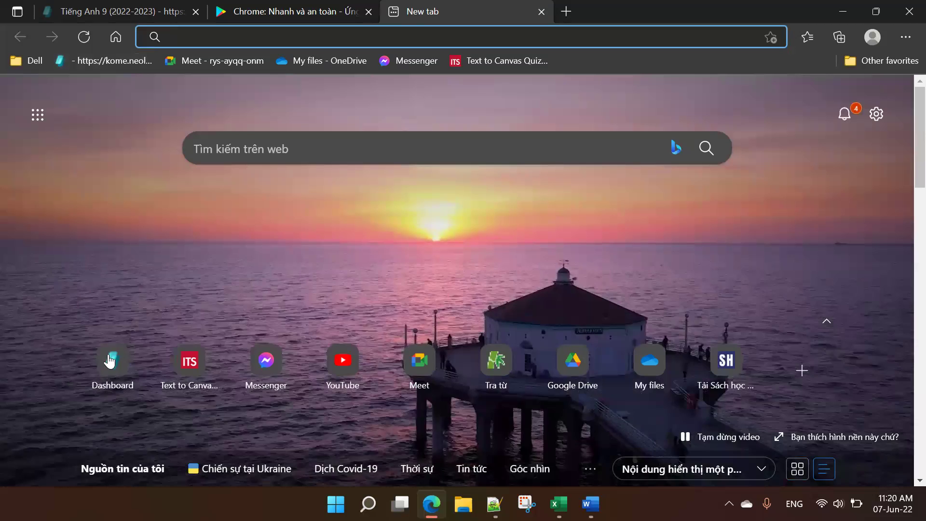
pyautogui.click(110, 362)
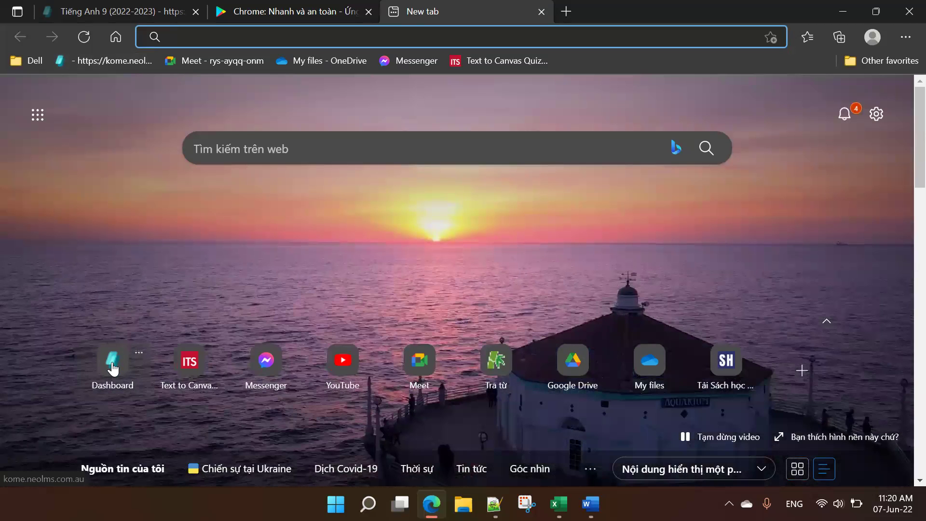
pyautogui.click(113, 369)
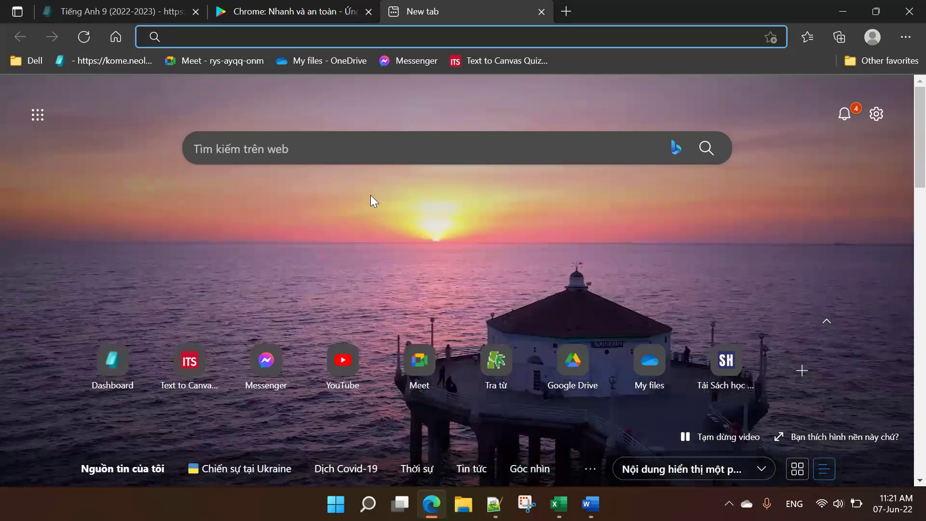
pyautogui.press('super+d')
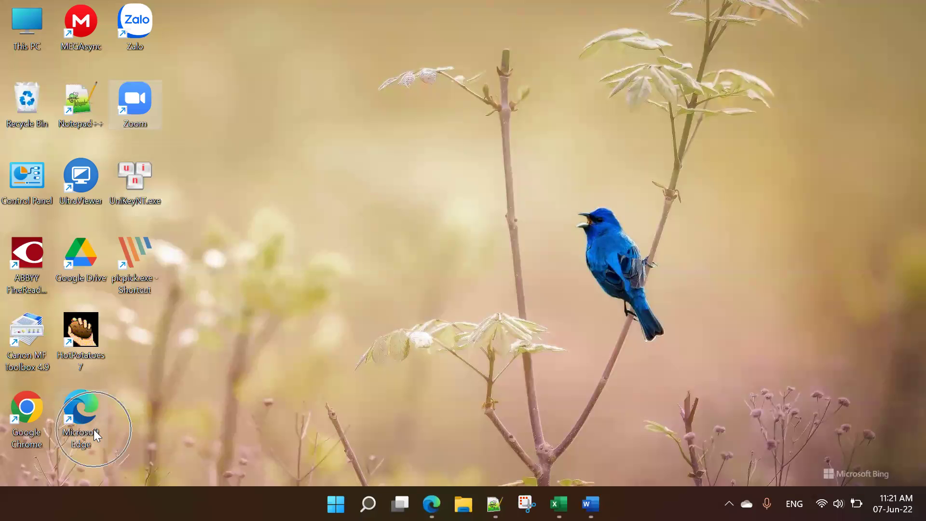
# Step: Relaunch Microsoft Edge from its desktop icon and restore the window from the taskbar
pyautogui.click(94, 429)
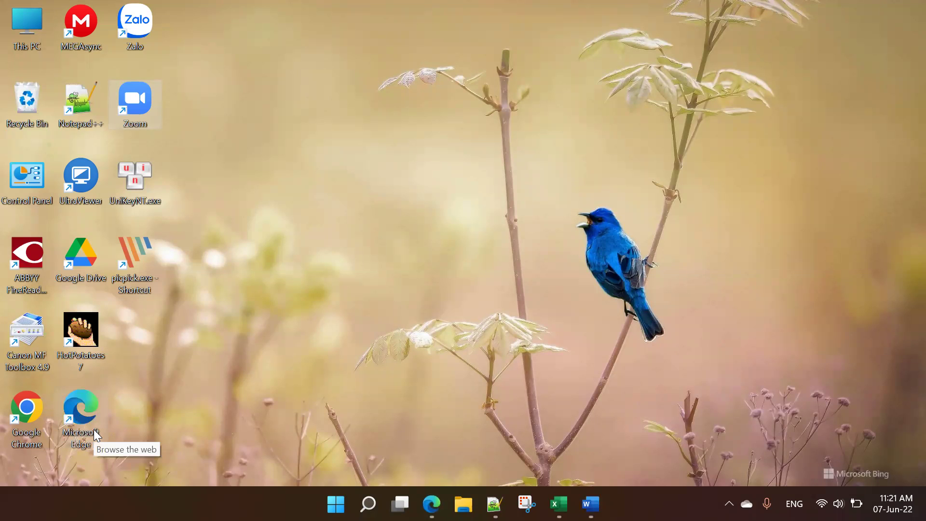
pyautogui.doubleClick(85, 430)
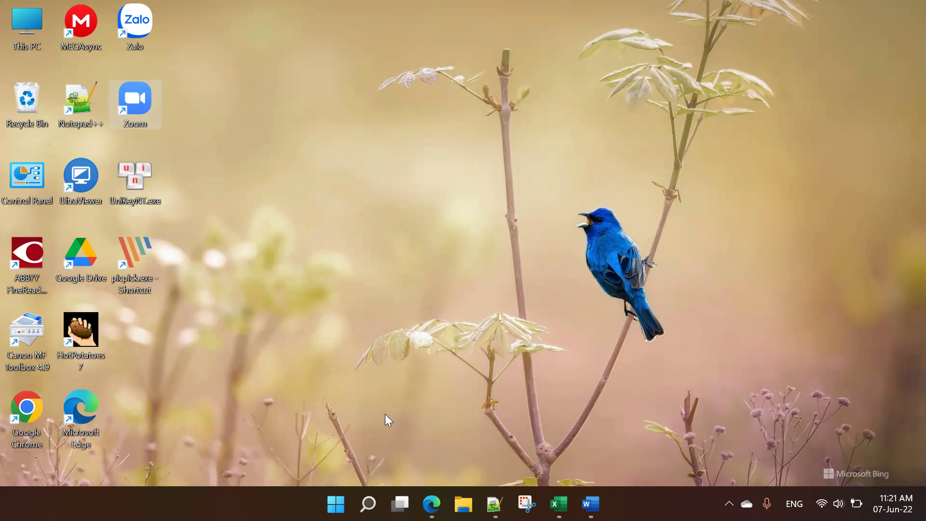
pyautogui.click(437, 492)
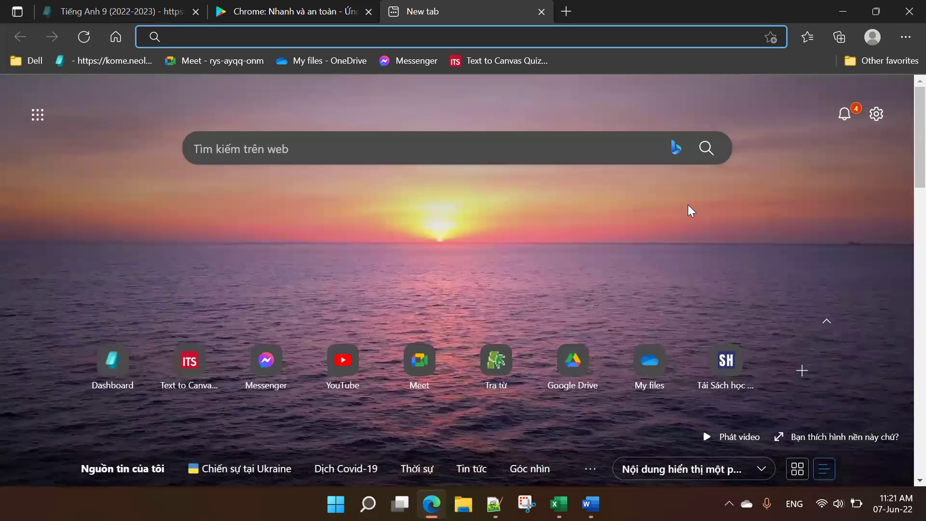
pyautogui.write('google.com')
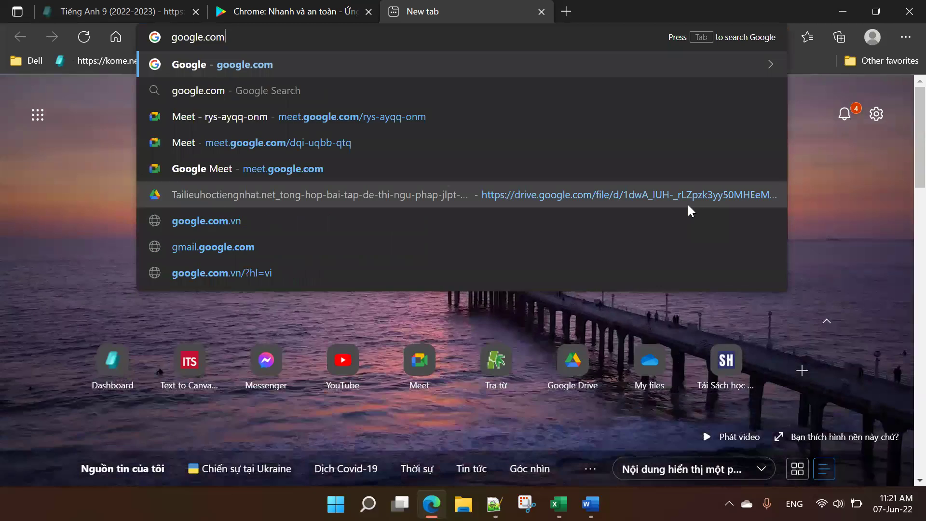
pyautogui.press('Return')
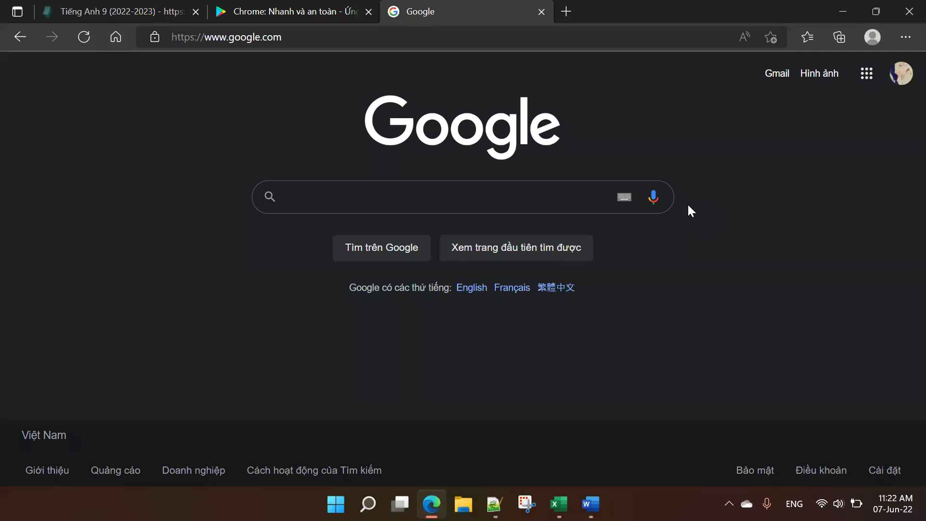
pyautogui.write('https://kome.neolms.com.au/')
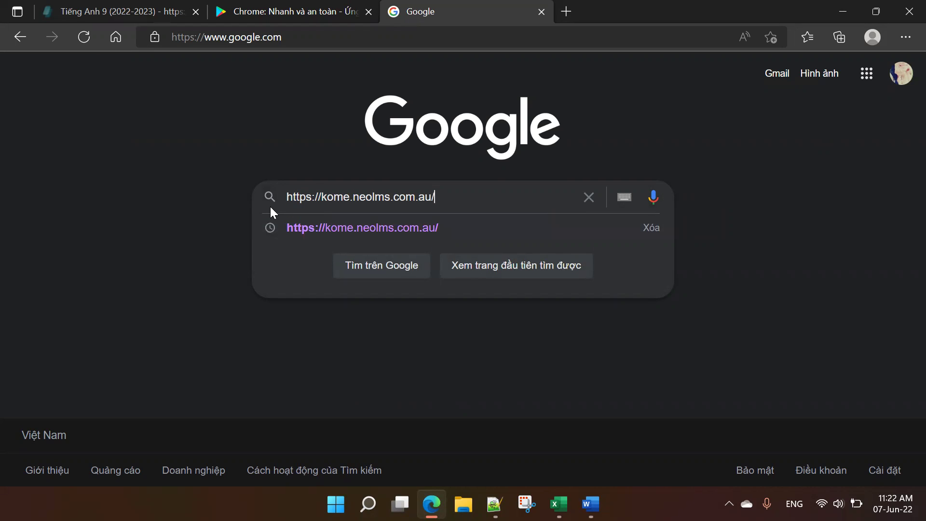
pyautogui.click(455, 204)
pyautogui.press('Return')
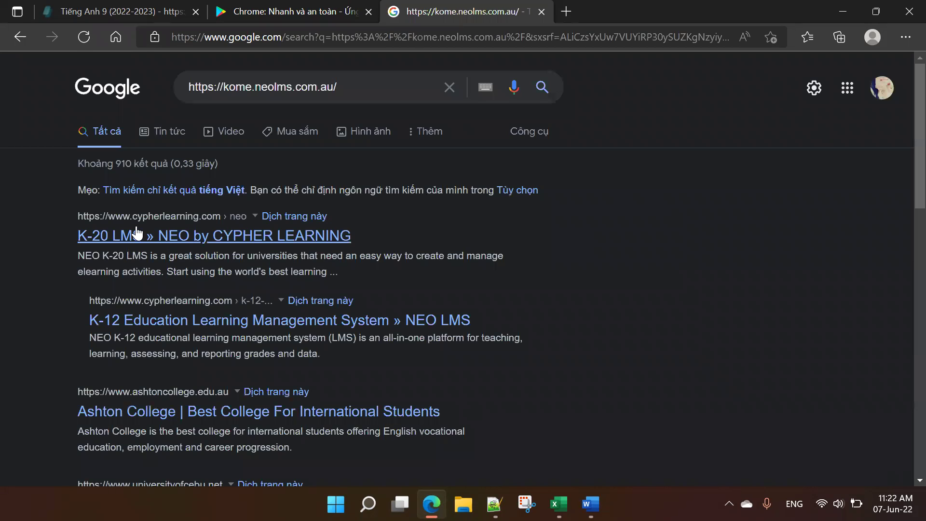
# Step: Review the Google results for the school address, rerun the search, then bring the Word guide forward
pyautogui.scroll(-5, 154, 338)
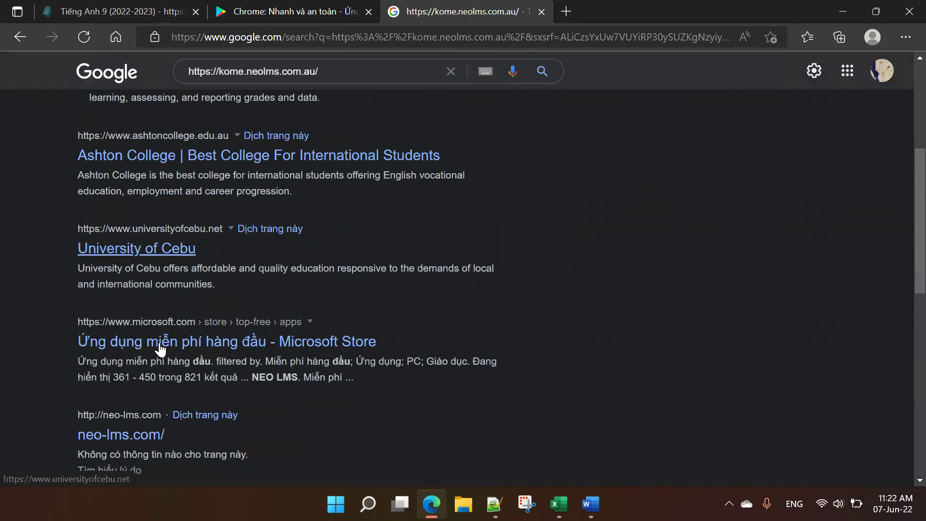
pyautogui.scroll(-4, 160, 348)
pyautogui.scroll(3, 160, 348)
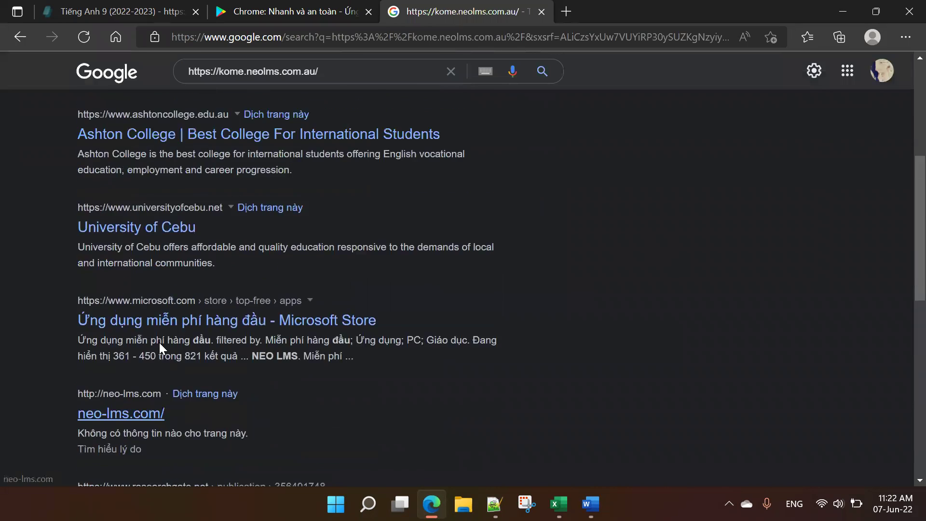
pyautogui.scroll(5, 160, 347)
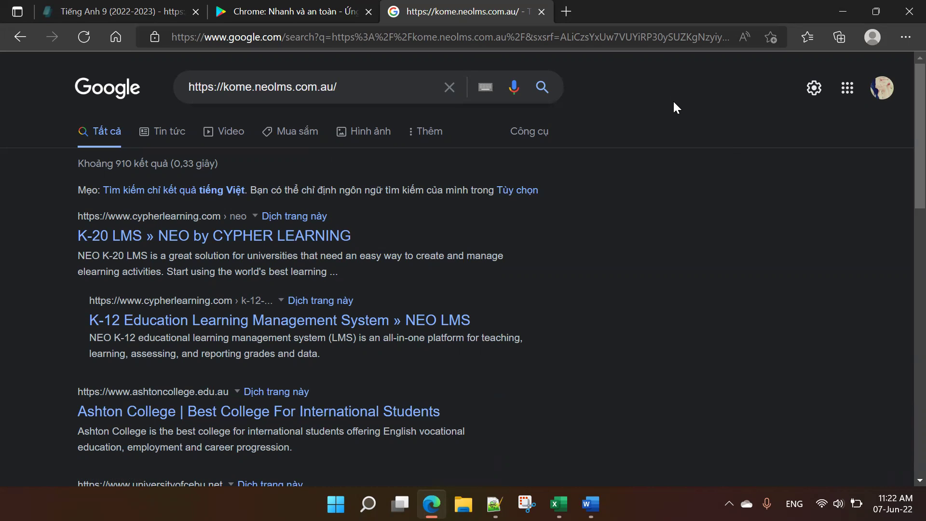
pyautogui.click(551, 98)
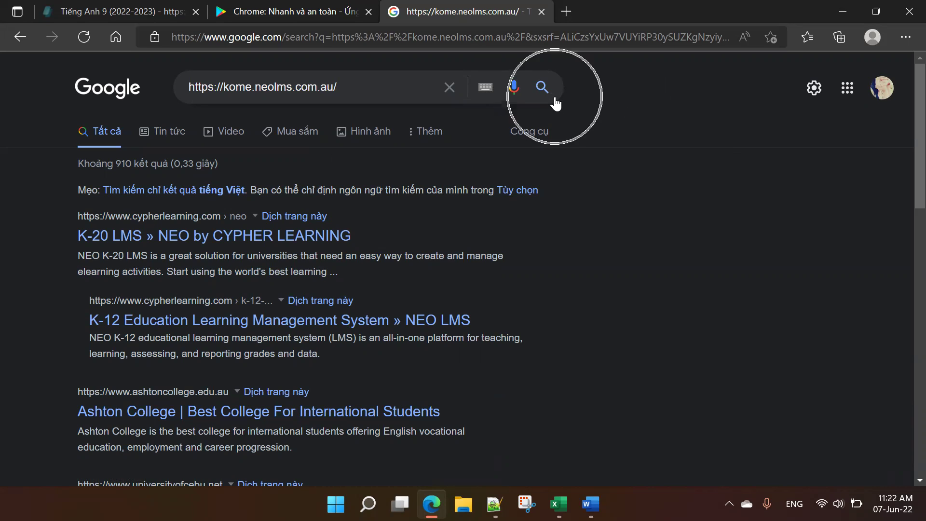
pyautogui.click(555, 103)
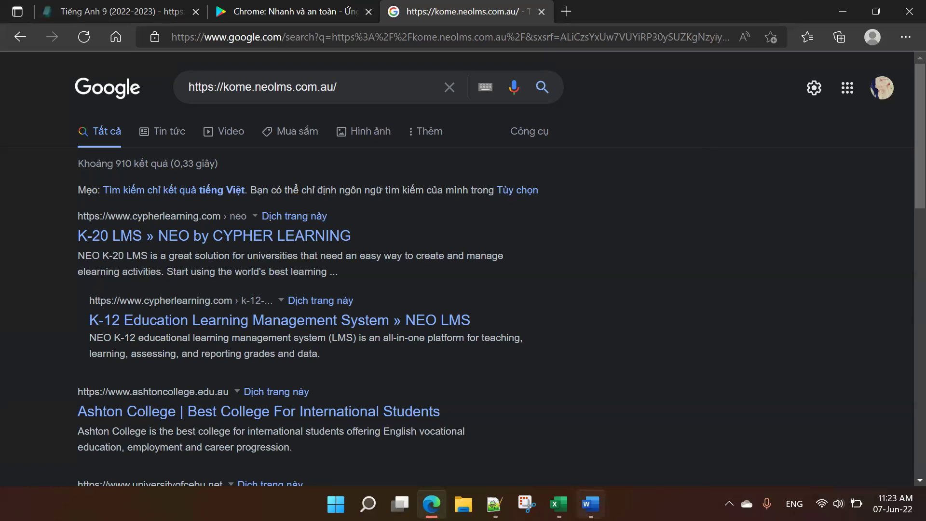
pyautogui.click(591, 504)
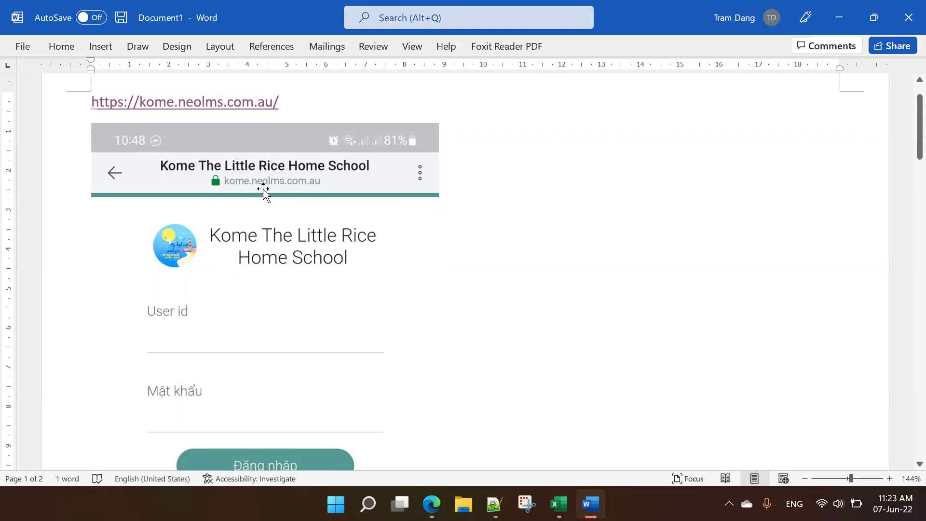
pyautogui.scroll(1, 270, 316)
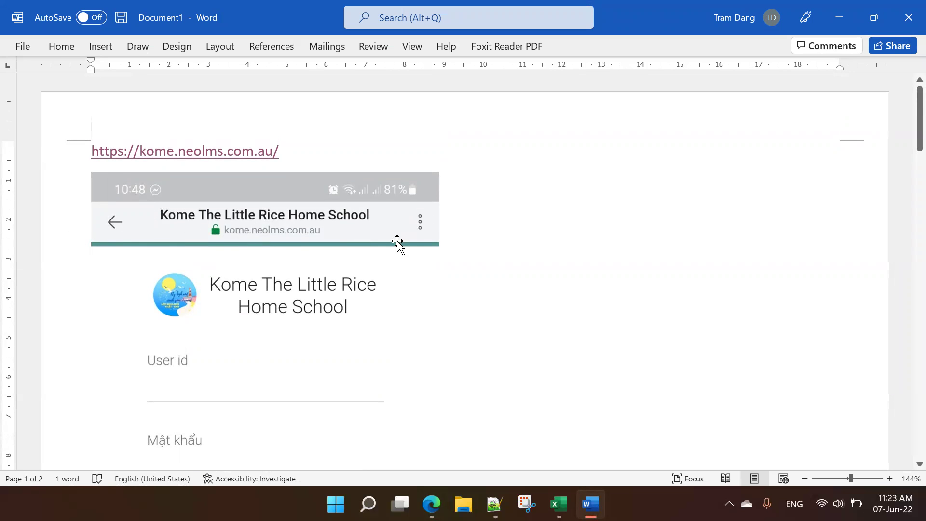
pyautogui.click(421, 231)
pyautogui.scroll(-10, 422, 234)
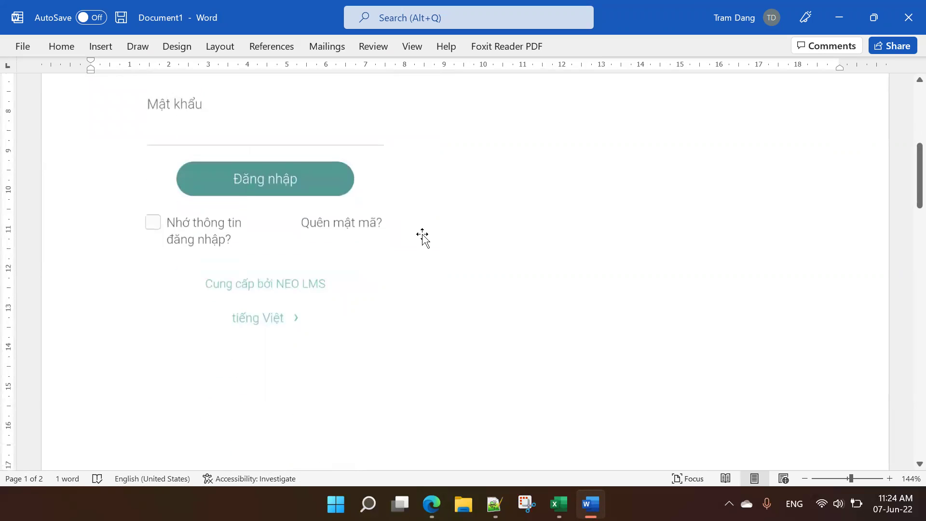
pyautogui.scroll(-3, 424, 272)
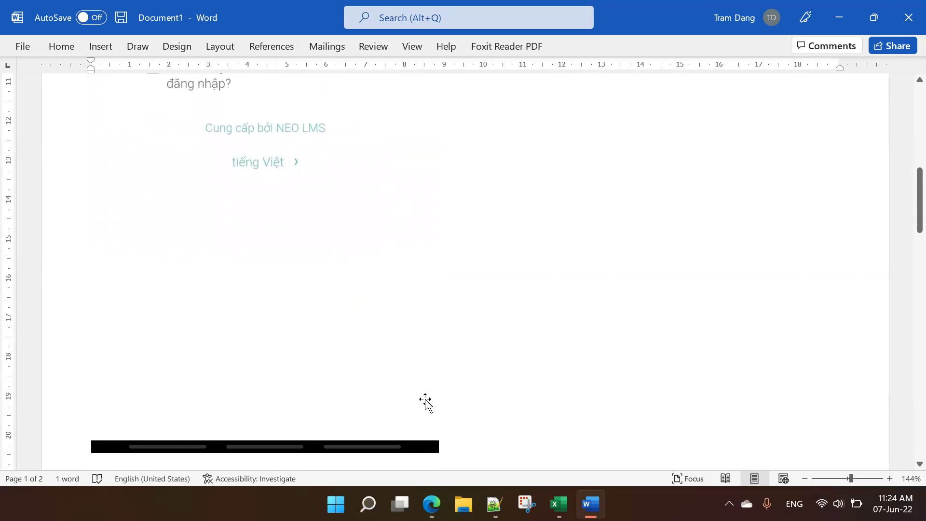
pyautogui.scroll(1, 430, 341)
pyautogui.scroll(13, 431, 340)
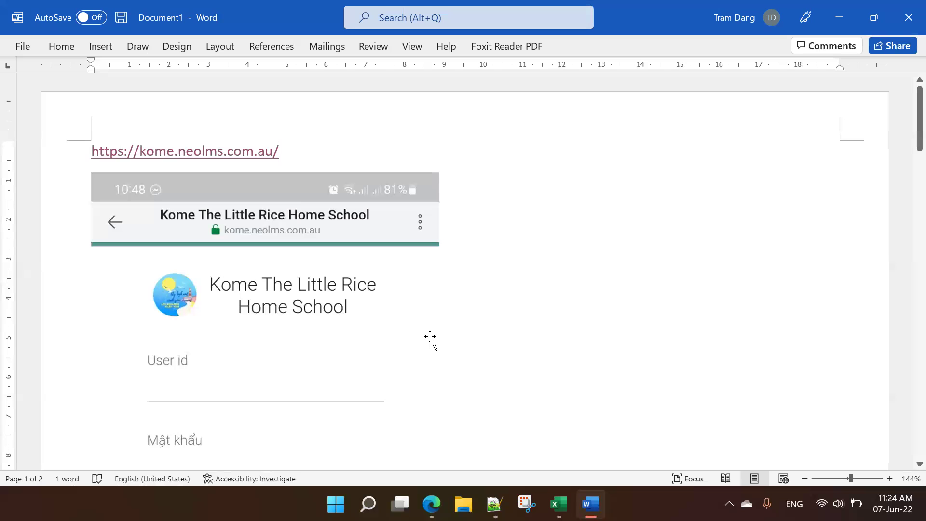
pyautogui.scroll(-15, 431, 340)
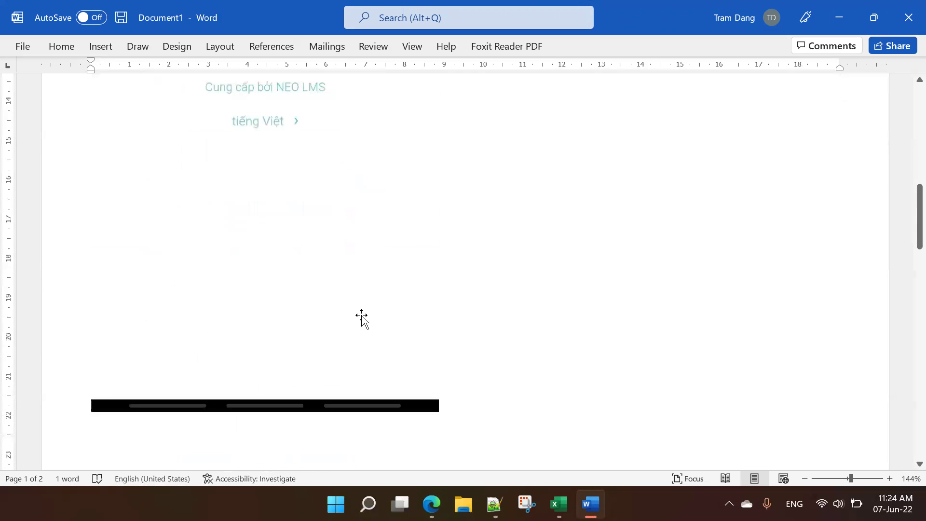
pyautogui.scroll(-8, 361, 315)
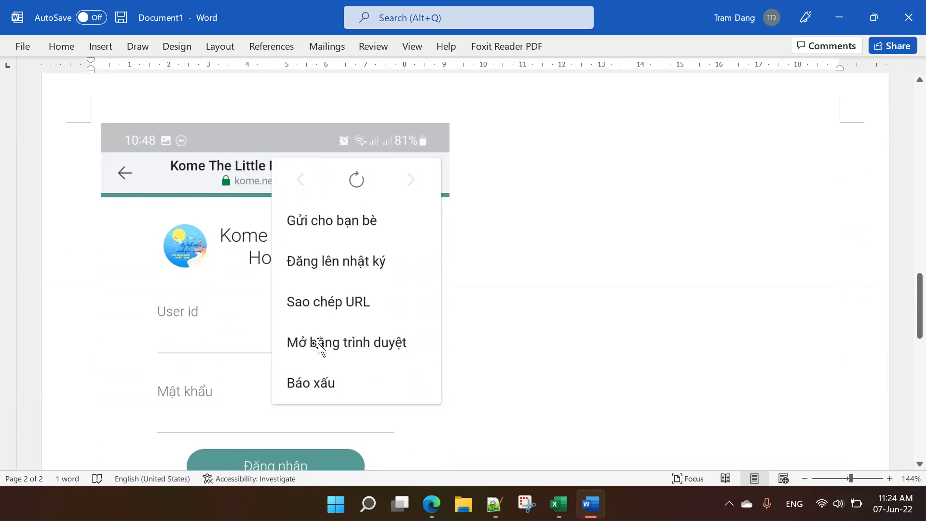
# Step: Point out the 'Mở bằng trình duyệt' option in the Word guide, then return to Edge's Google results
pyautogui.moveTo(319, 344); pyautogui.dragTo(298, 310)
pyautogui.click(369, 344)
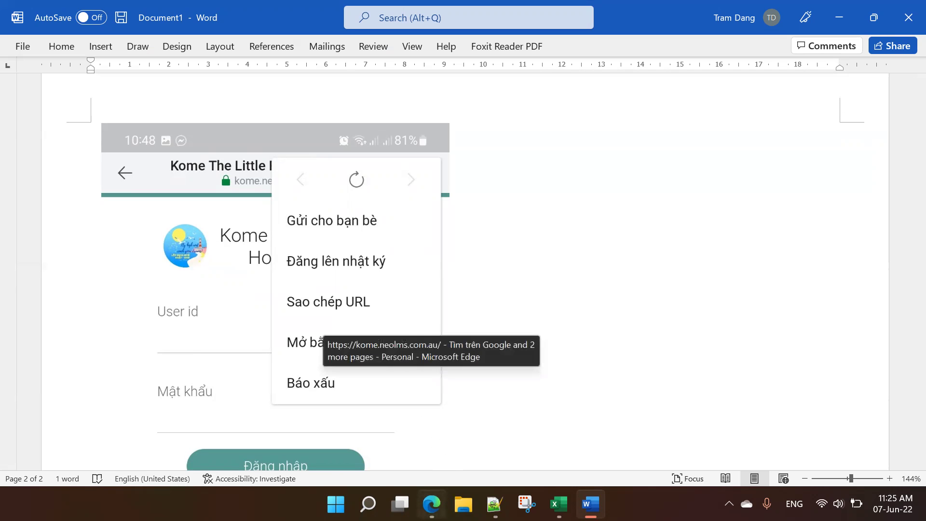
pyautogui.click(431, 504)
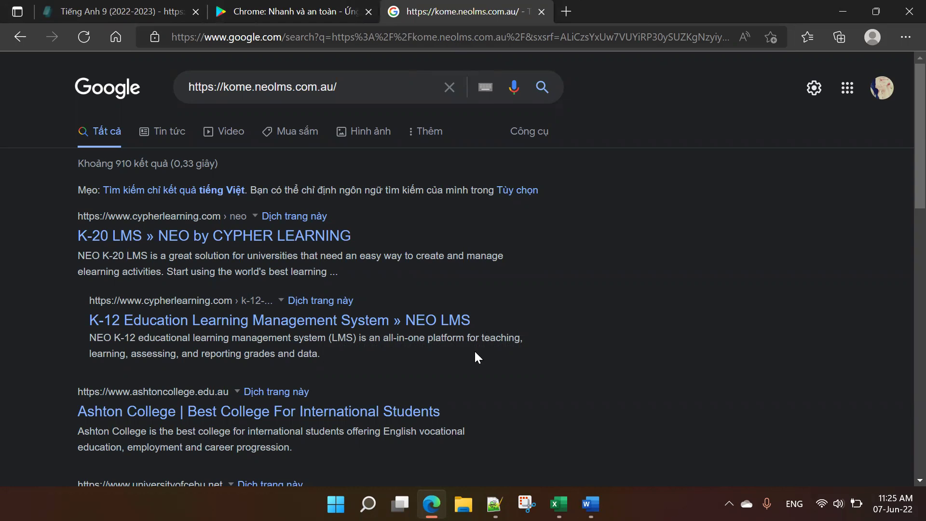
# Step: Open a new InPrivate window and load the kome.neolms sign-in page from the favorites bar
pyautogui.click(905, 38)
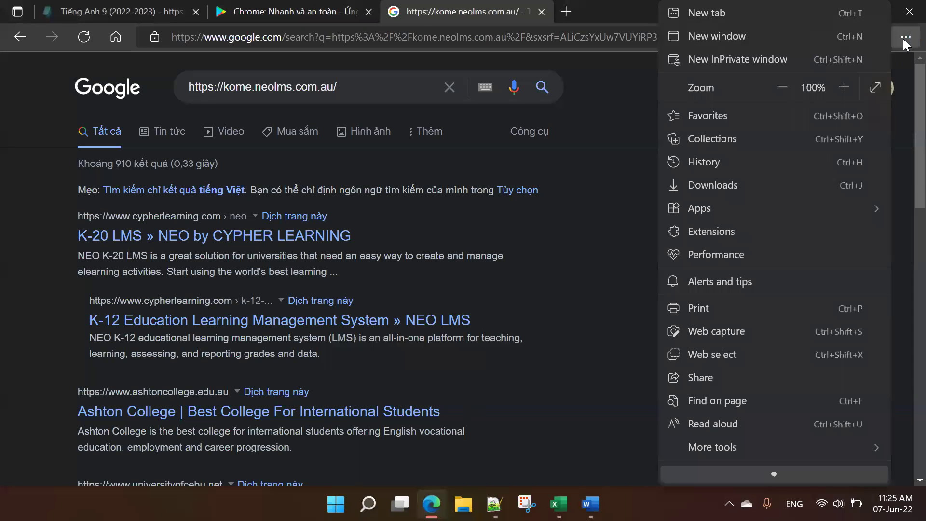
pyautogui.click(712, 60)
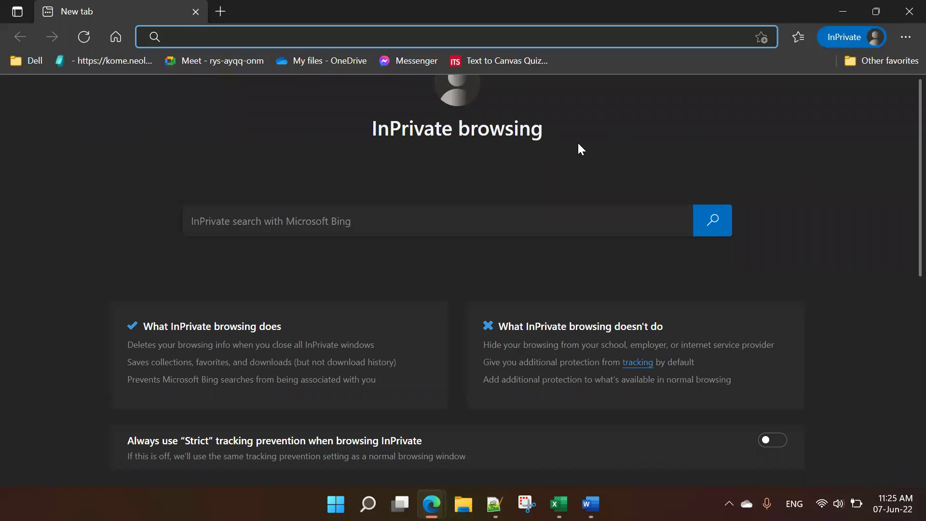
pyautogui.click(102, 64)
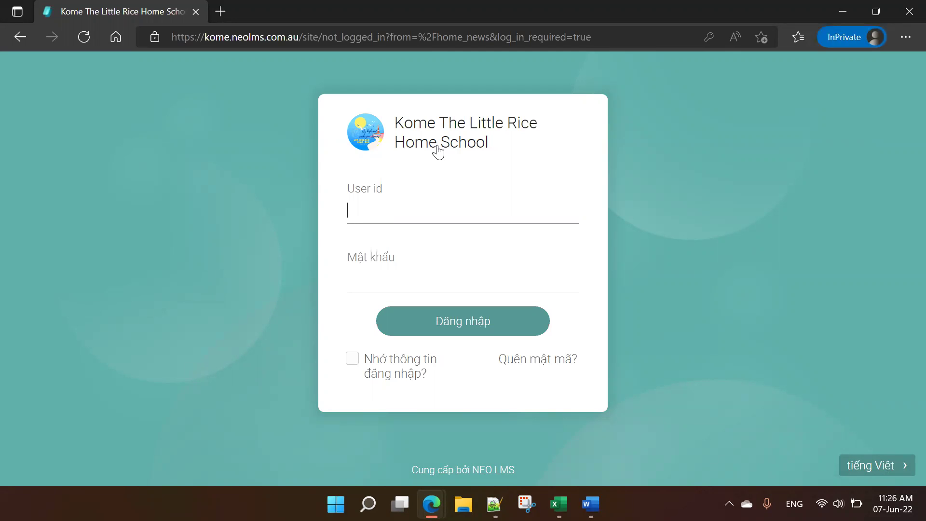
# Step: Enter the user id and six-character password, check it with the eye icon, and tick 'Nhớ thông tin đăng nhập?'
pyautogui.write('p')
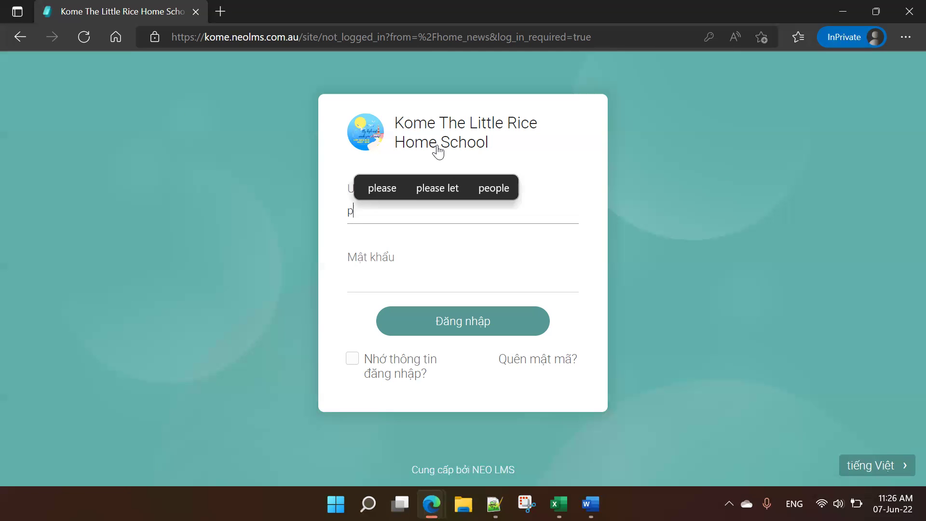
pyautogui.write('p')
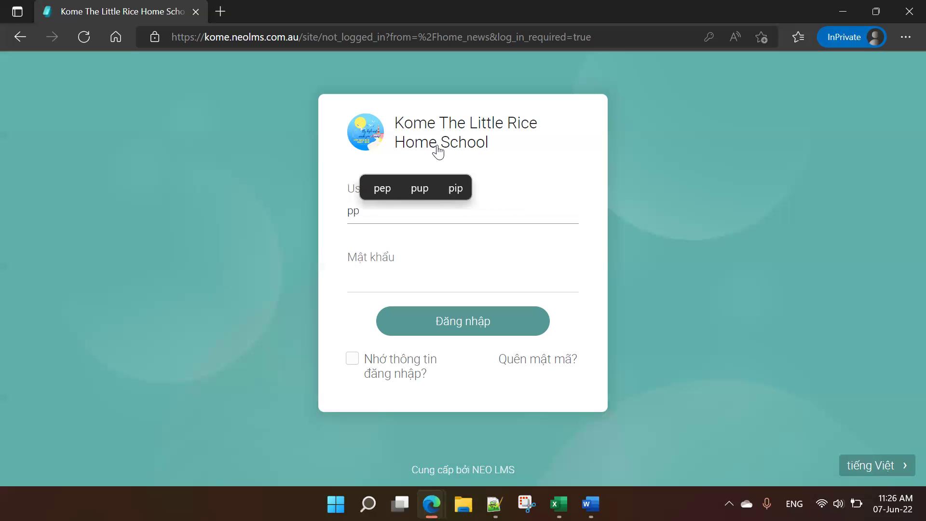
pyautogui.write('nam')
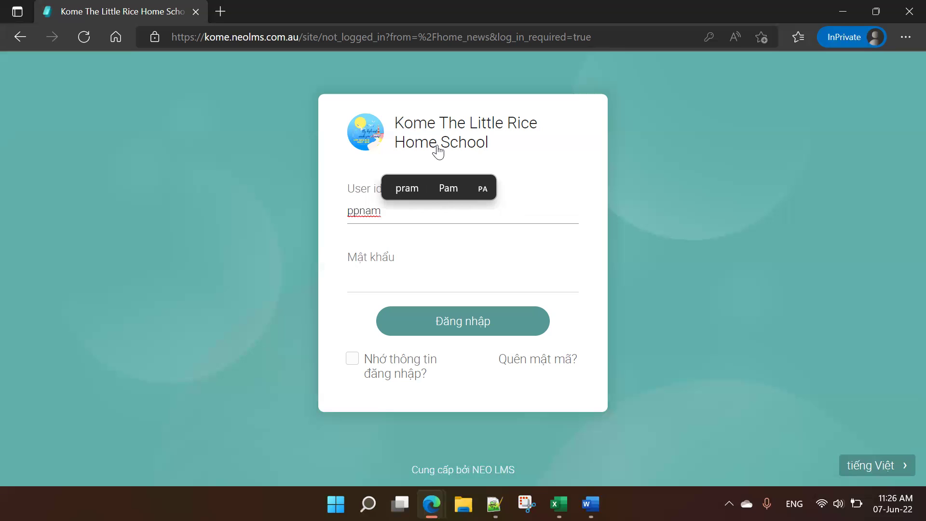
pyautogui.write('2k8')
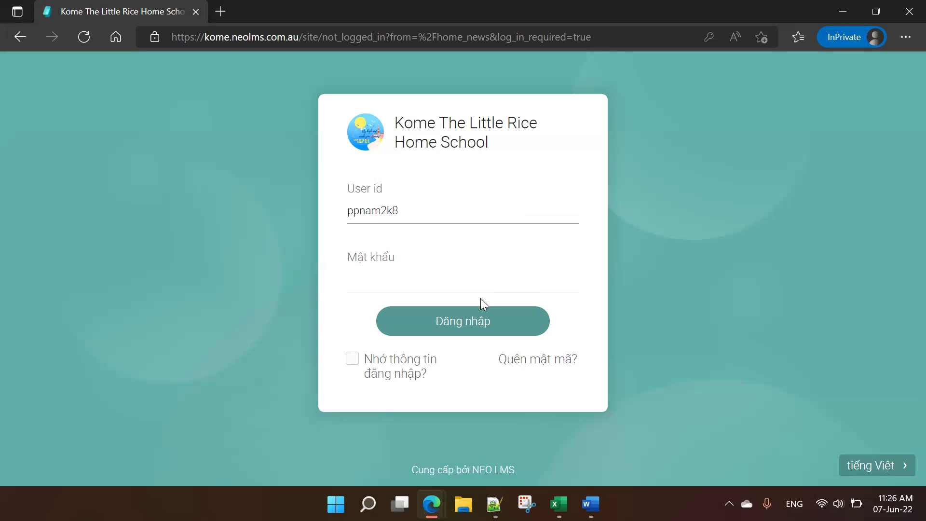
pyautogui.click(472, 285)
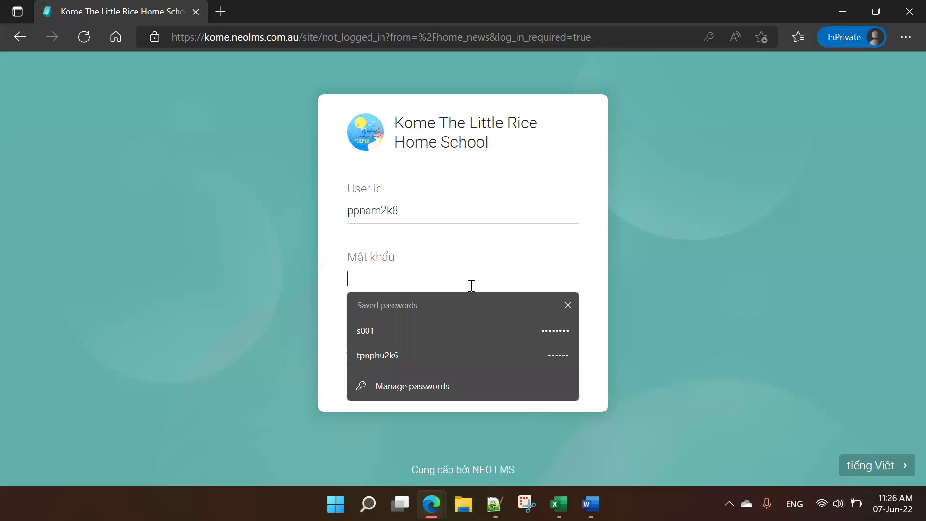
pyautogui.write('••••')
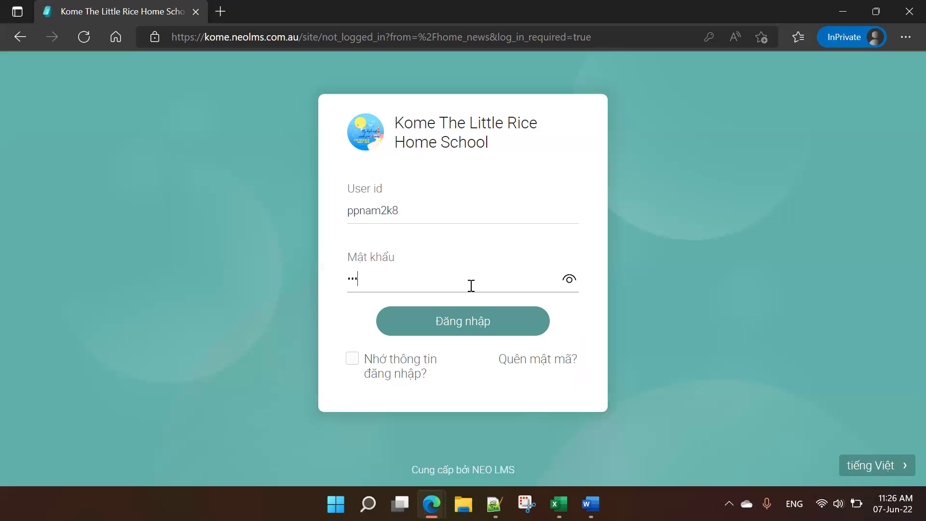
pyautogui.write('••')
pyautogui.click(570, 280)
pyautogui.click(569, 281)
pyautogui.click(351, 365)
pyautogui.click(351, 365)
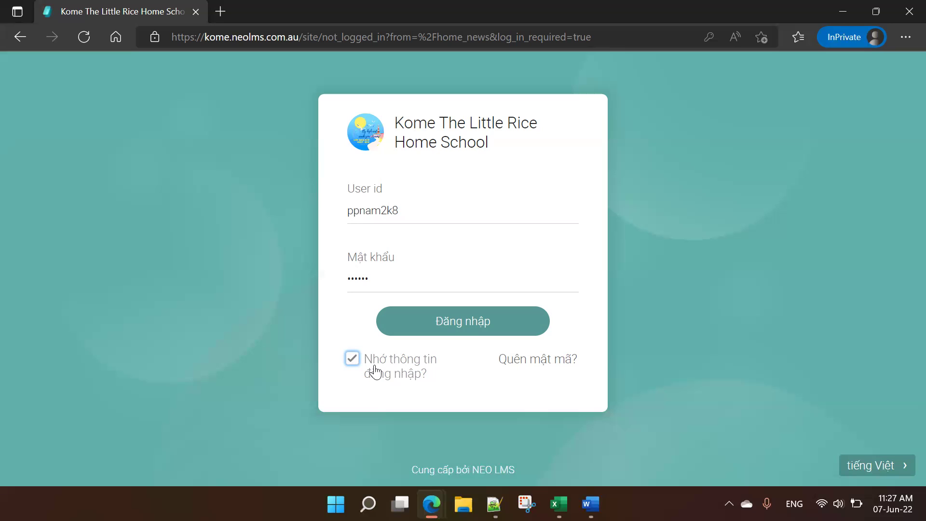
# Step: Log in with the 'Đăng nhập' button so the Trang chủ news page loads
pyautogui.click(477, 328)
pyautogui.click(447, 332)
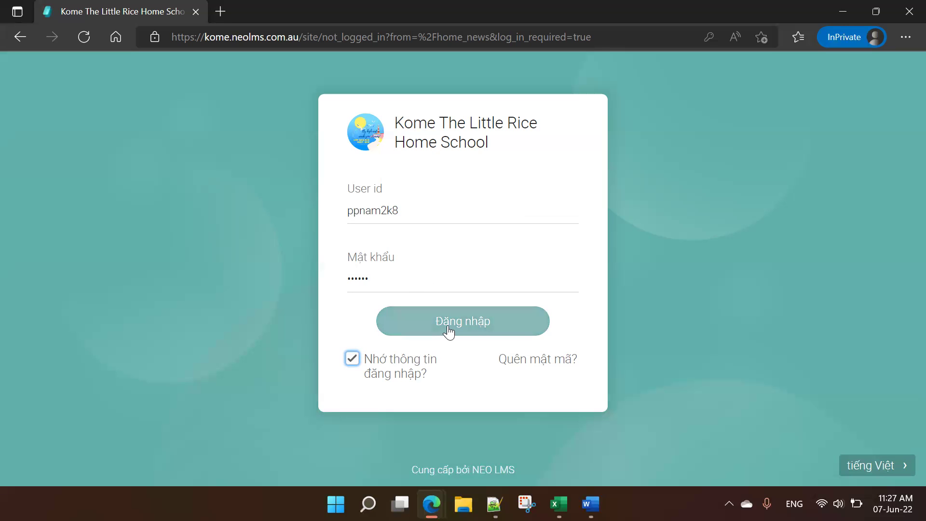
pyautogui.click(448, 328)
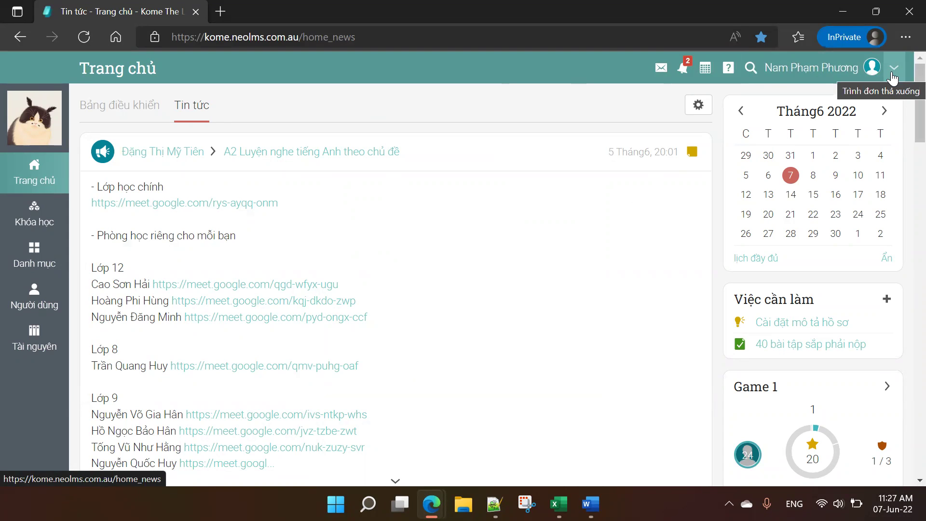
# Step: Open the account dropdown beside the user name, showing dark mode, help, print page and Thoát
pyautogui.click(893, 77)
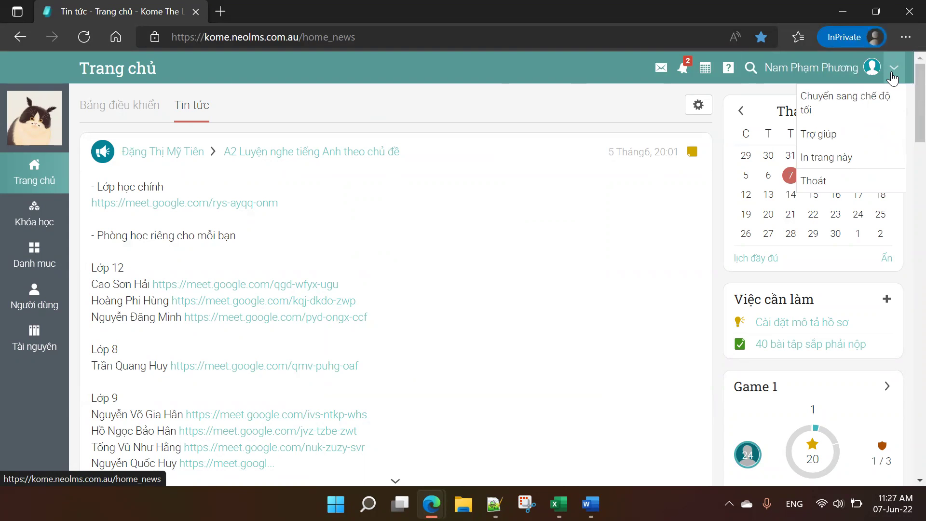
pyautogui.click(871, 103)
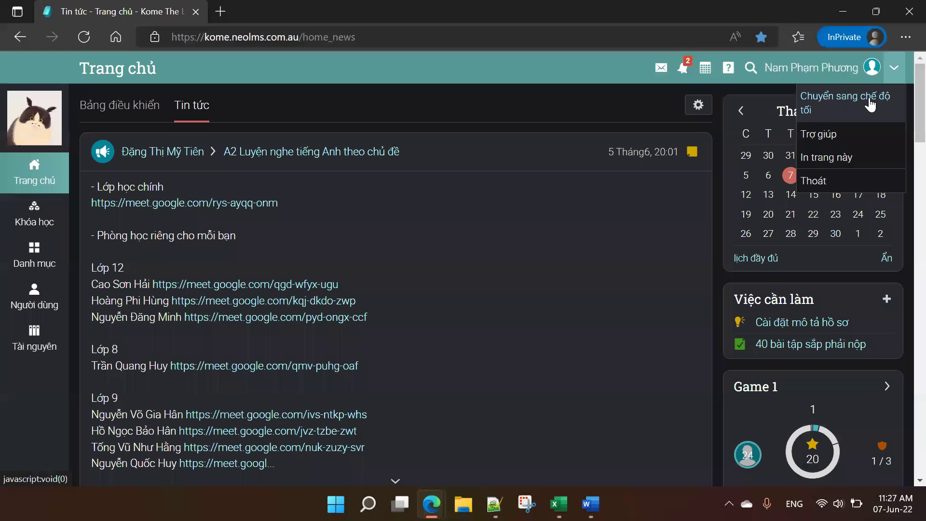
pyautogui.scroll(-6, 578, 308)
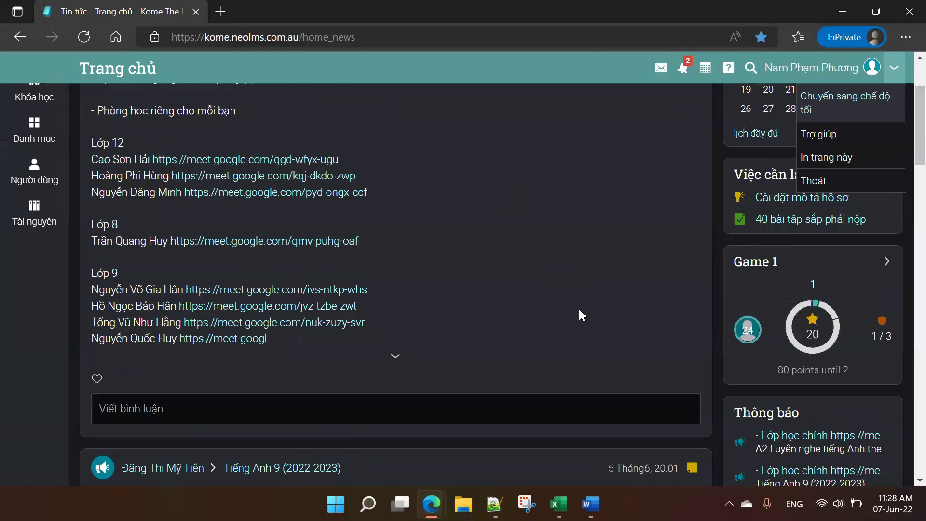
pyautogui.scroll(6, 591, 310)
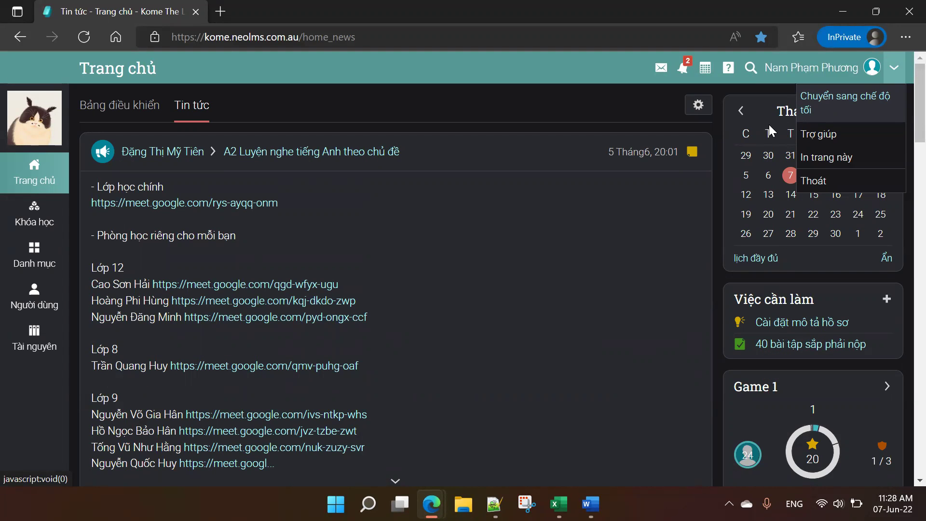
pyautogui.click(840, 112)
pyautogui.scroll(-1, 342, 245)
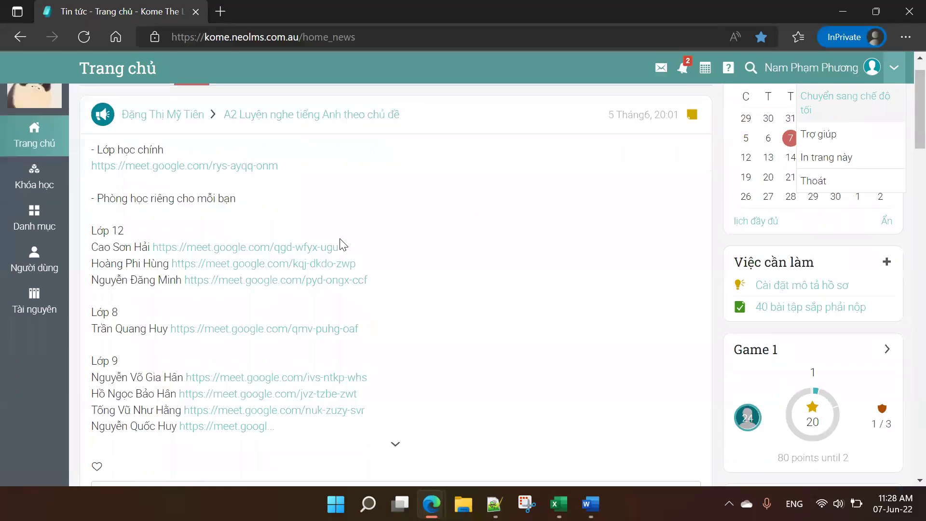
pyautogui.scroll(-12, 483, 287)
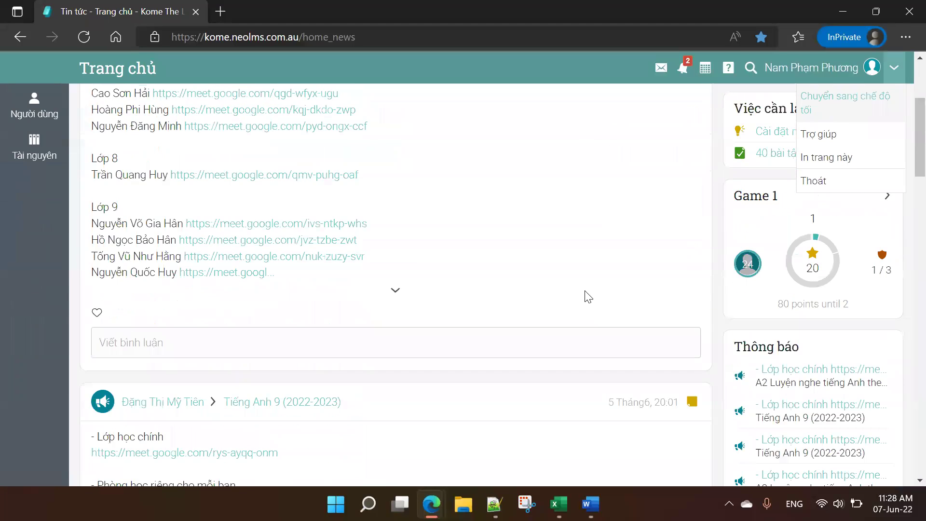
pyautogui.scroll(4, 588, 296)
pyautogui.click(645, 97)
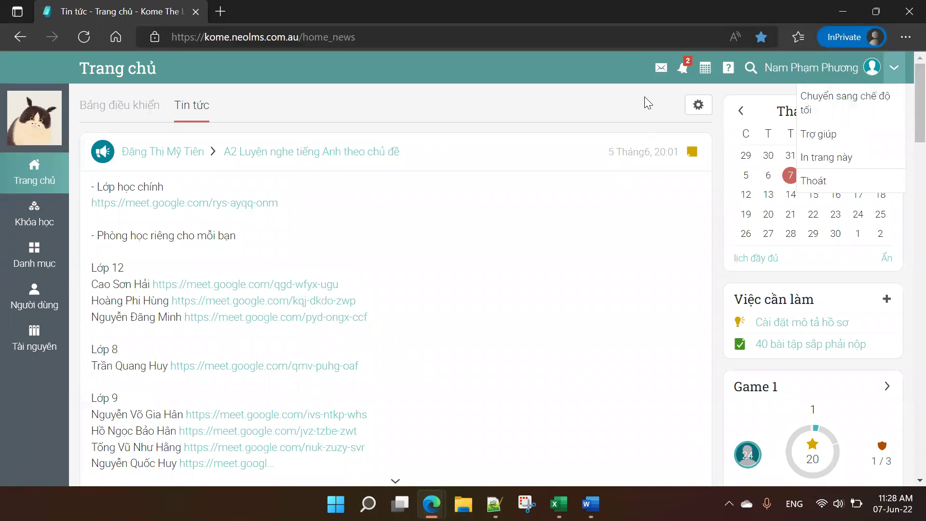
pyautogui.click(895, 70)
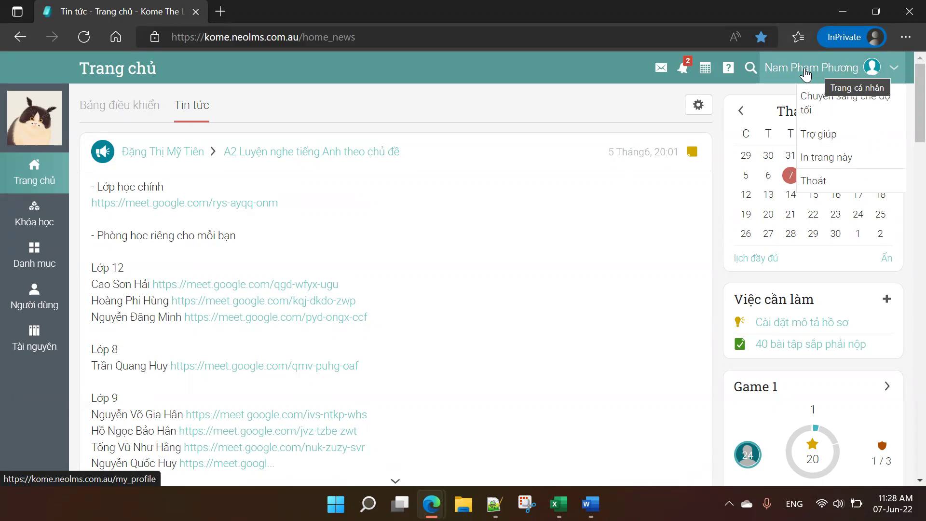
pyautogui.click(806, 73)
# Step: Open the Trang cá nhân profile page and scroll through its introduction, Participation award and account details
pyautogui.click(805, 74)
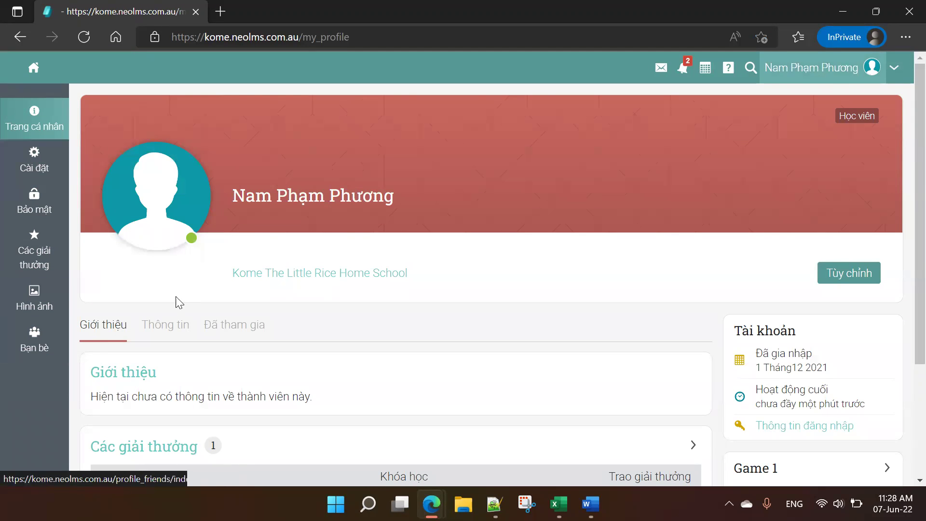
pyautogui.scroll(-1, 439, 231)
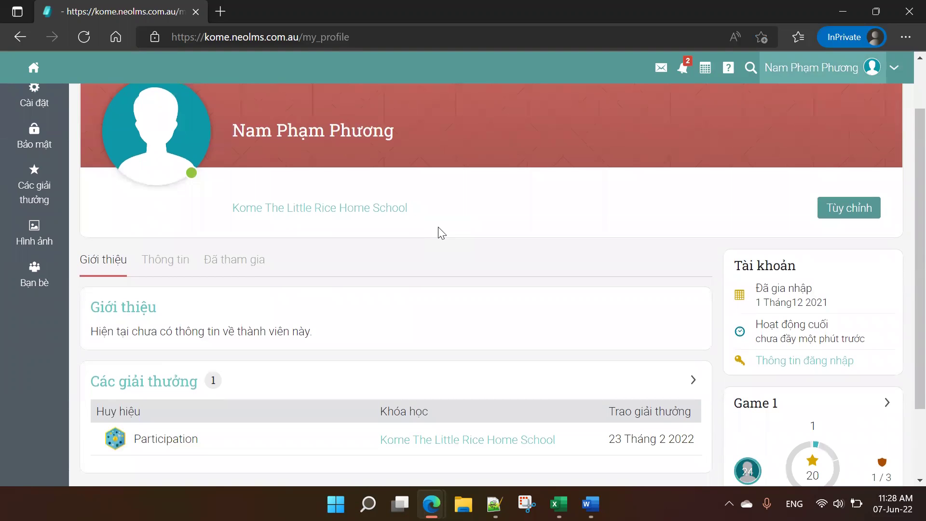
pyautogui.scroll(-1, 439, 231)
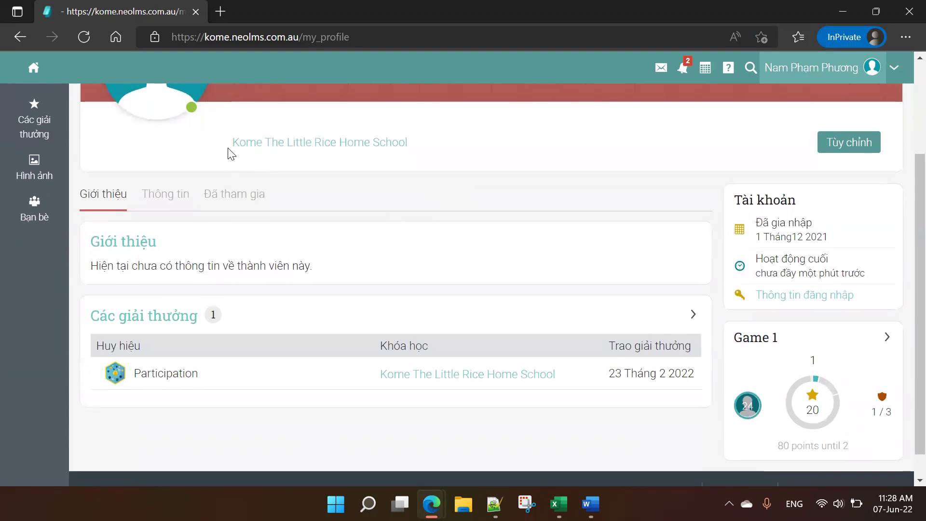
pyautogui.scroll(1, 227, 149)
pyautogui.moveTo(181, 167)
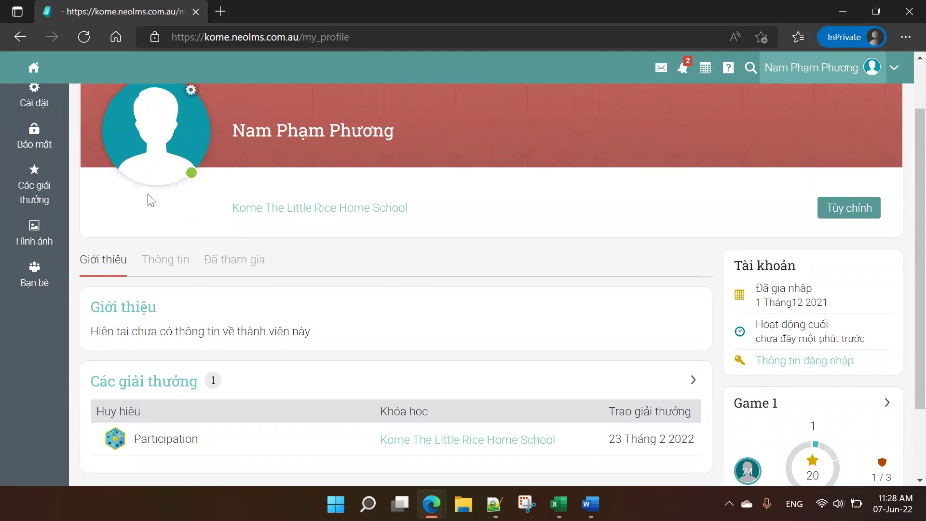
pyautogui.scroll(1, 540, 219)
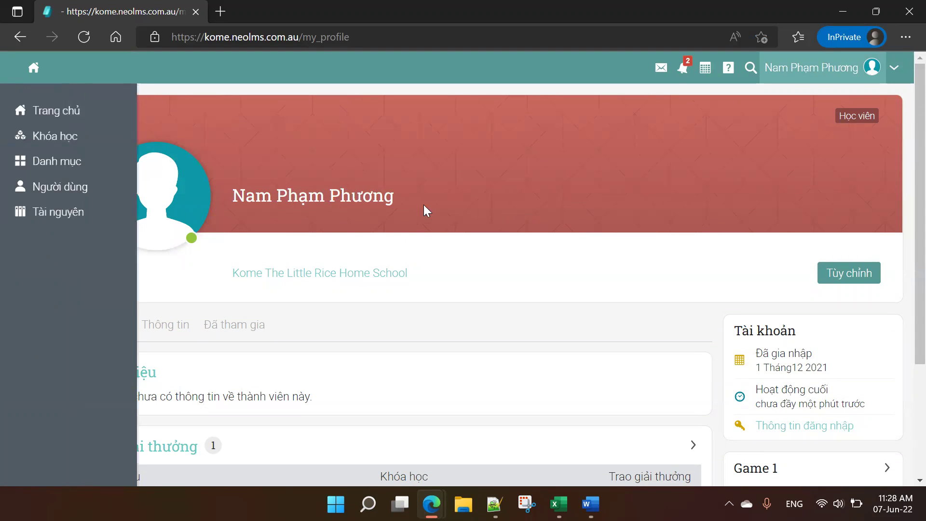
pyautogui.moveTo(154, 189)
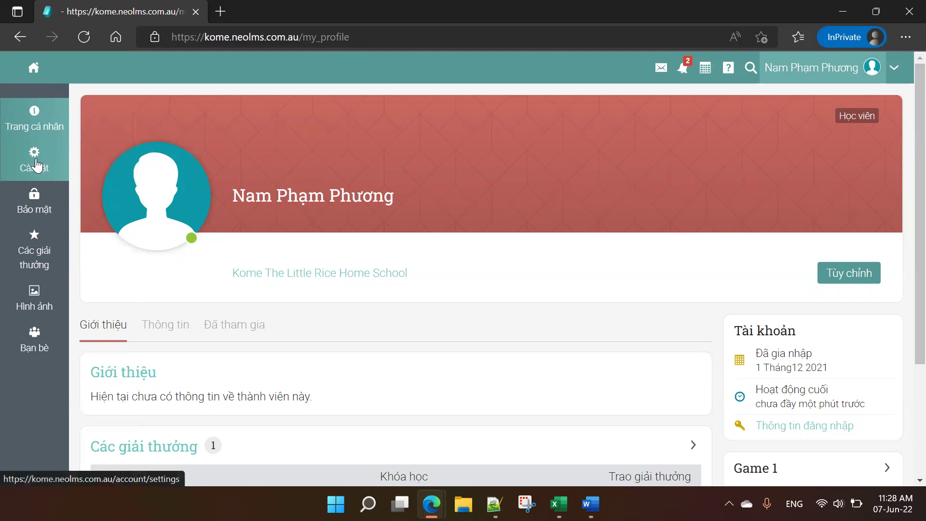
pyautogui.click(34, 210)
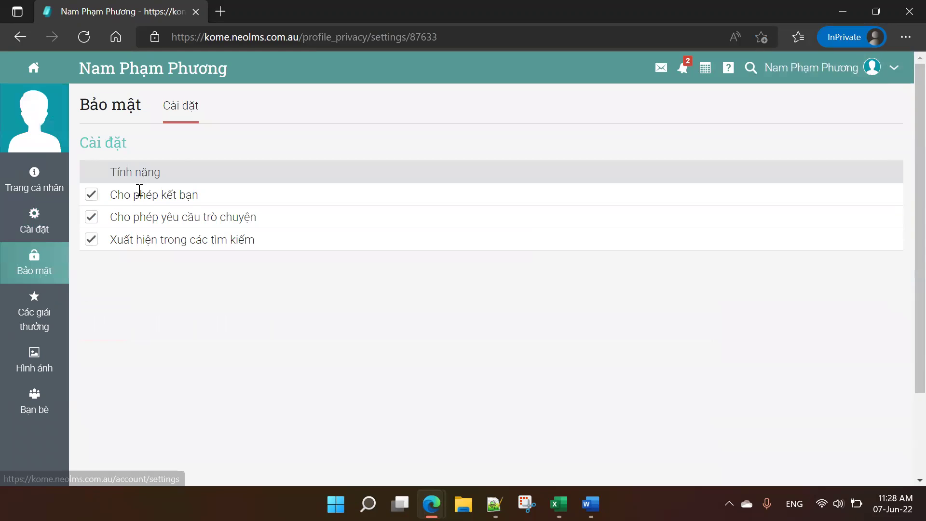
pyautogui.click(48, 218)
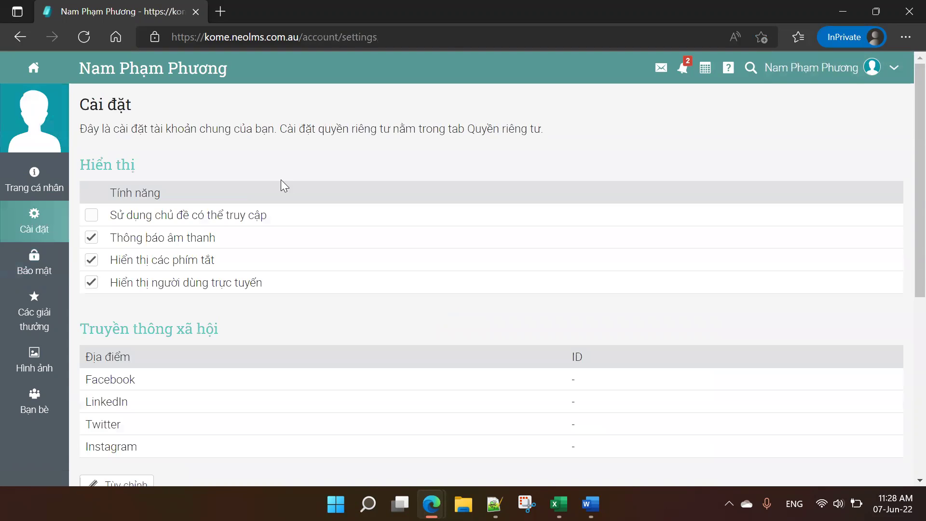
pyautogui.scroll(-2, 267, 185)
pyautogui.scroll(-5, 268, 186)
pyautogui.scroll(7, 270, 188)
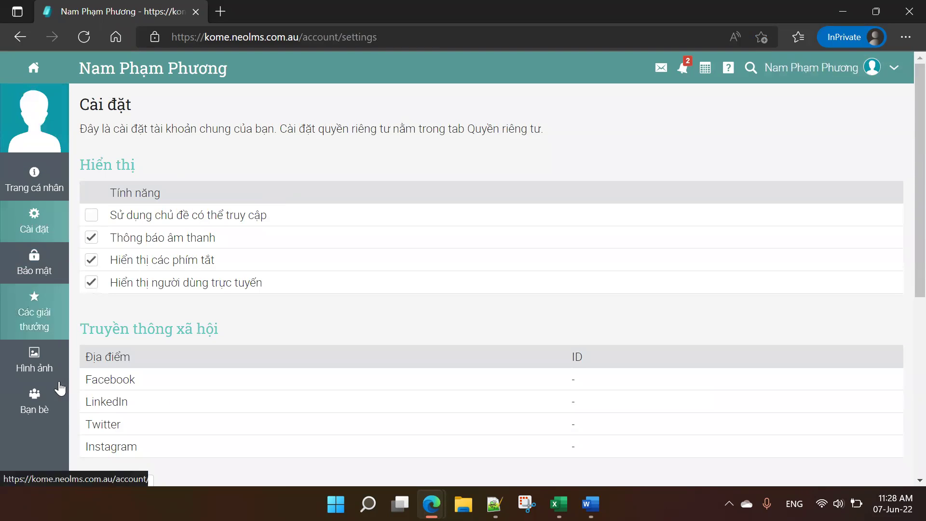
pyautogui.click(49, 185)
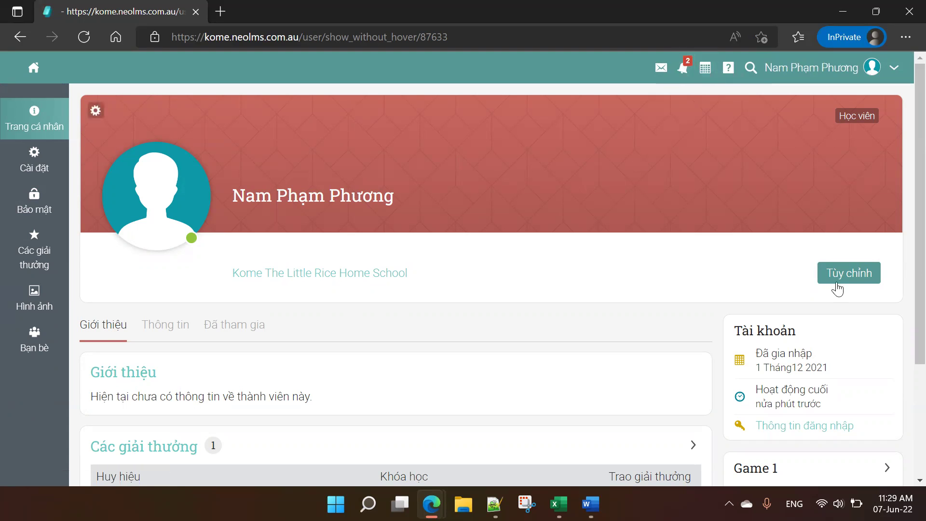
pyautogui.scroll(-1, 827, 374)
pyautogui.click(826, 361)
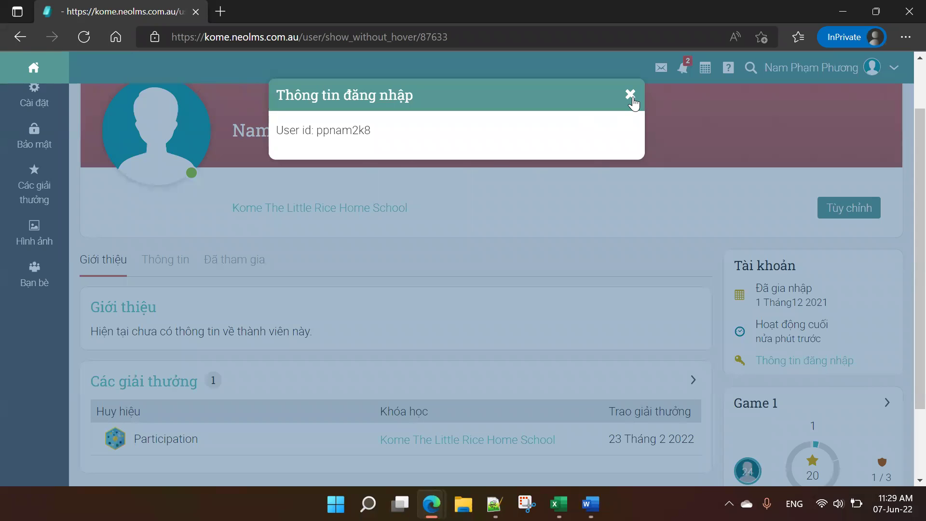
pyautogui.click(632, 95)
pyautogui.scroll(-1, 784, 199)
pyautogui.scroll(-1, 786, 203)
pyautogui.scroll(3, 151, 352)
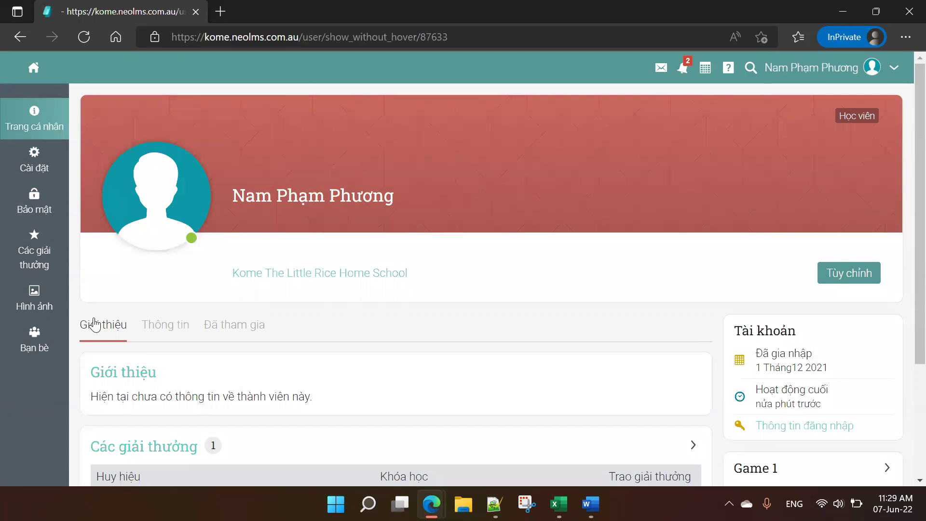
pyautogui.click(40, 172)
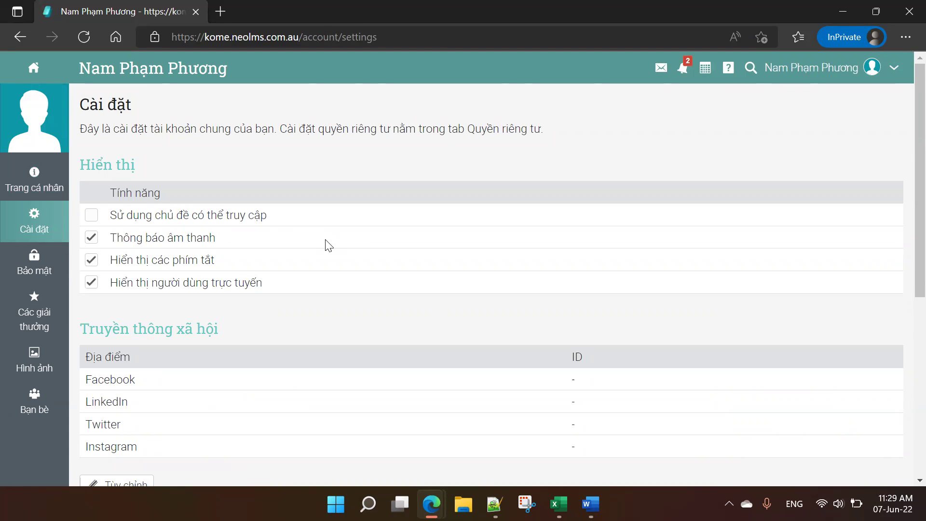
pyautogui.scroll(-5, 331, 251)
pyautogui.scroll(-2, 331, 252)
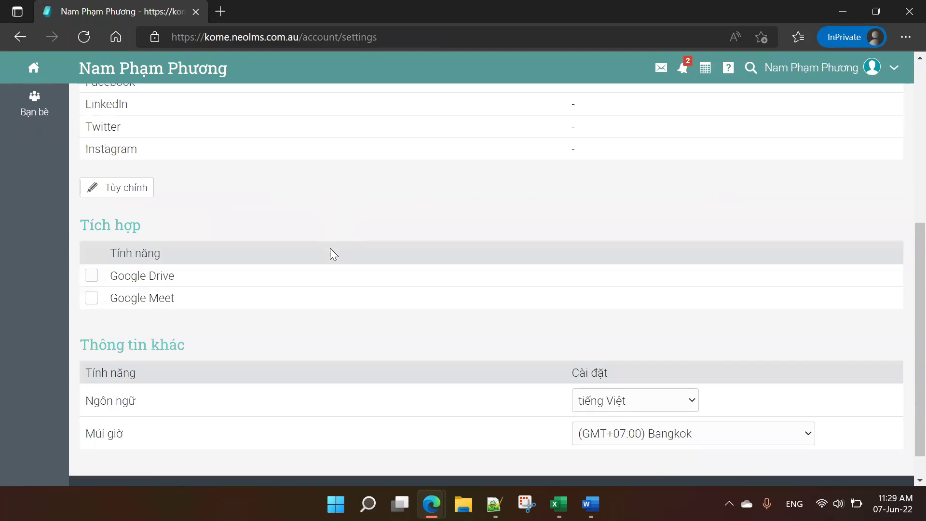
pyautogui.scroll(7, 333, 253)
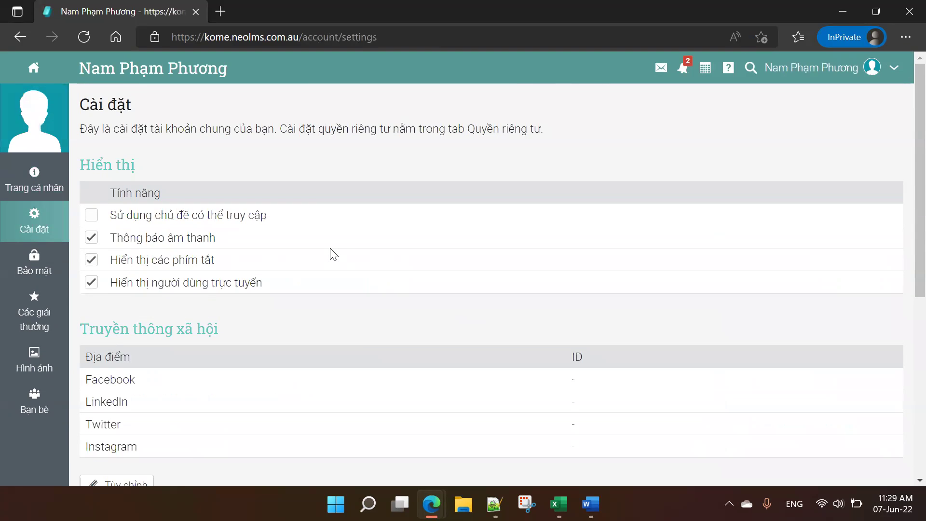
pyautogui.click(43, 191)
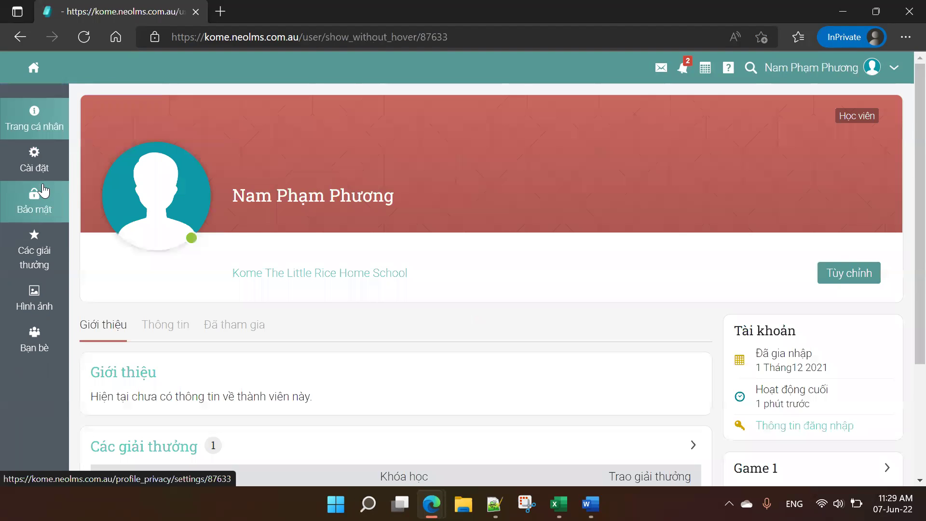
# Step: View the profile's information section and the list of enrolled courses
pyautogui.click(161, 327)
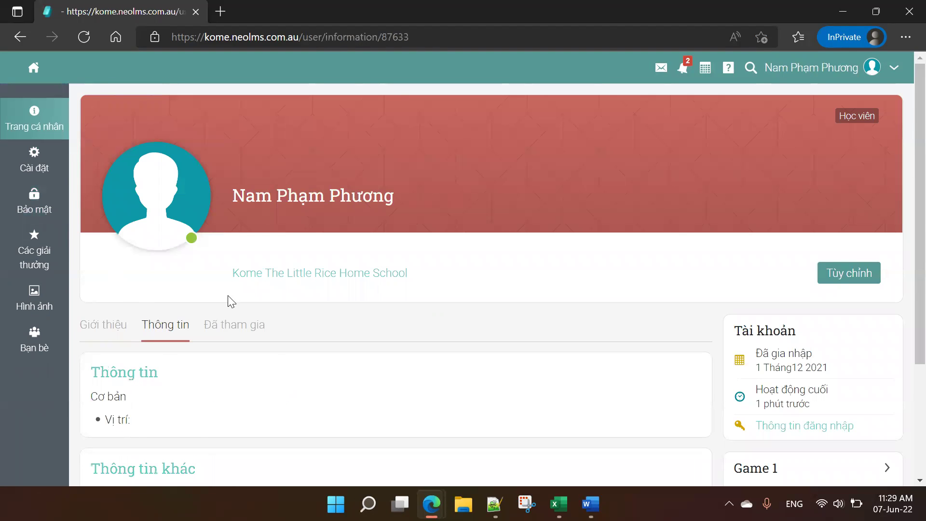
pyautogui.scroll(-3, 250, 296)
pyautogui.scroll(1, 265, 265)
pyautogui.click(257, 240)
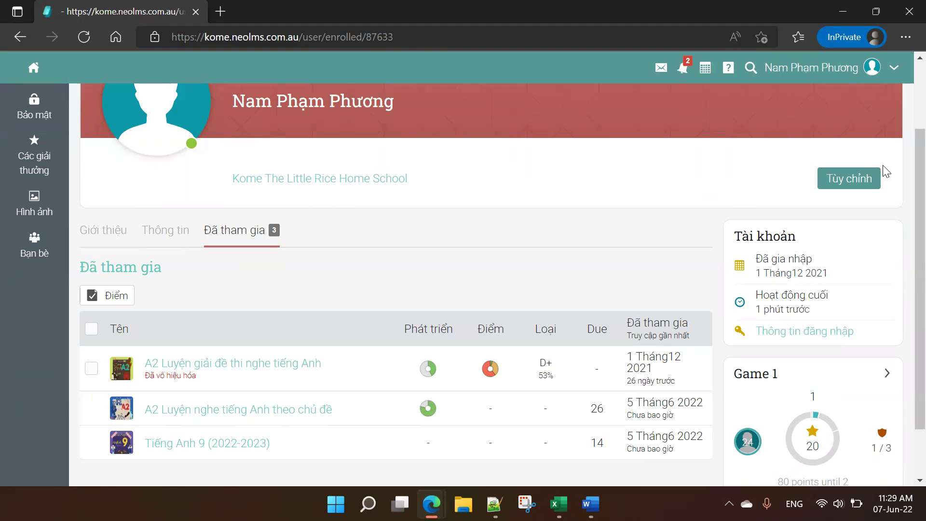
# Step: Open and close the profile customization dialog, then return to the Giới thiệu introduction at the top
pyautogui.click(869, 177)
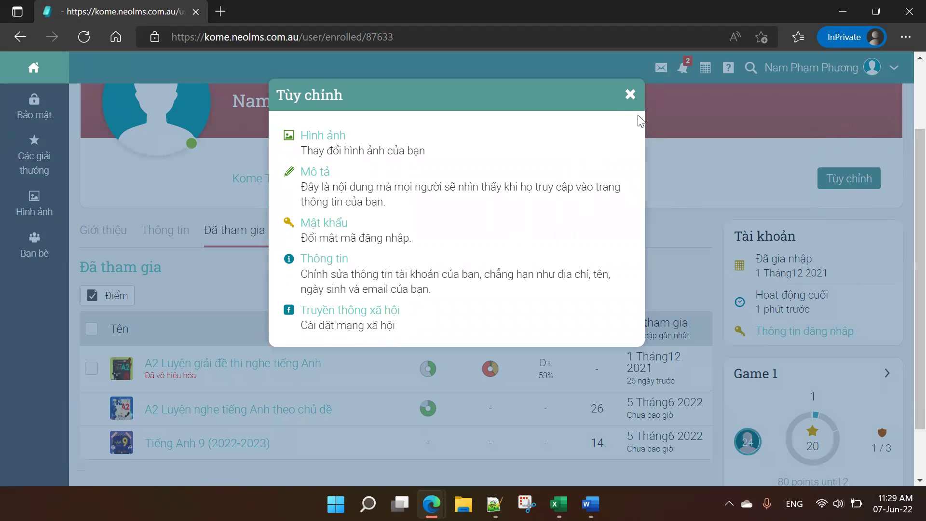
pyautogui.click(630, 95)
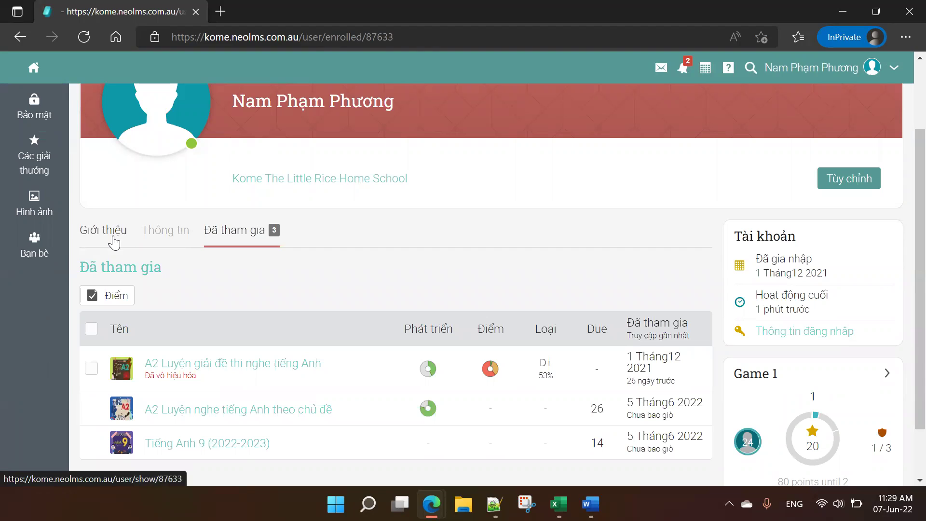
pyautogui.click(115, 240)
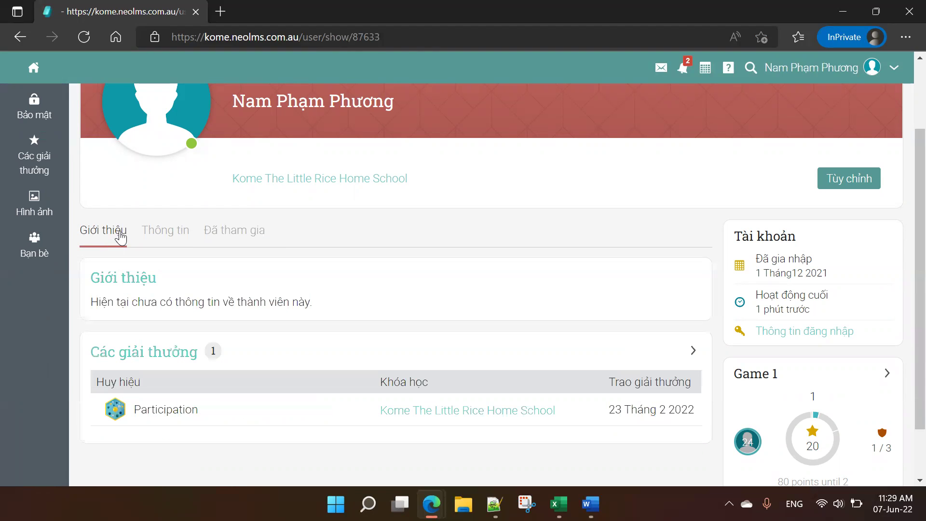
pyautogui.scroll(2, 88, 232)
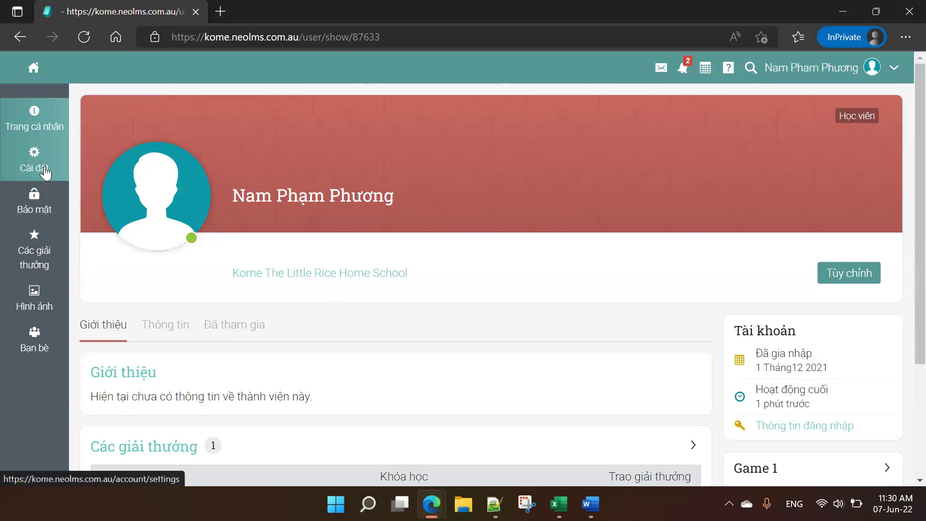
# Step: In account settings, toggle Thông báo âm thanh off and back on, check notifications, then go home
pyautogui.click(45, 173)
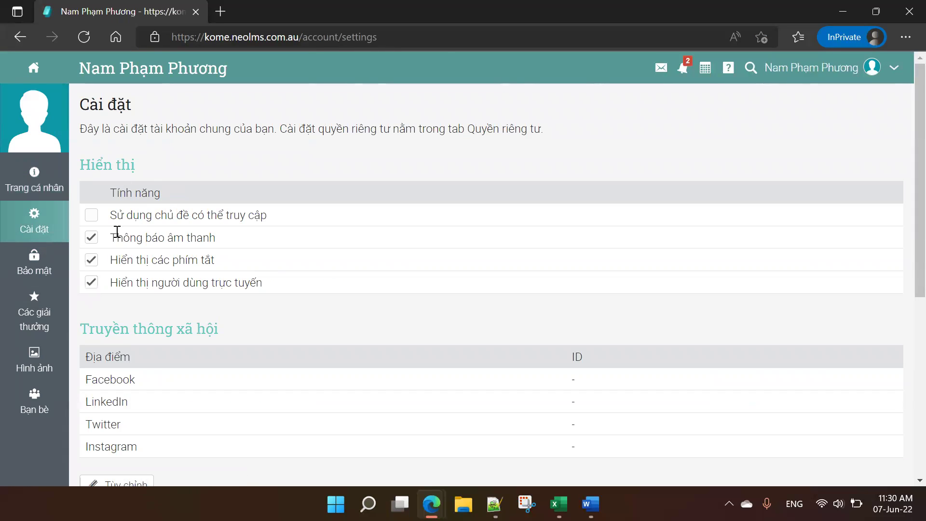
pyautogui.click(92, 238)
pyautogui.click(684, 78)
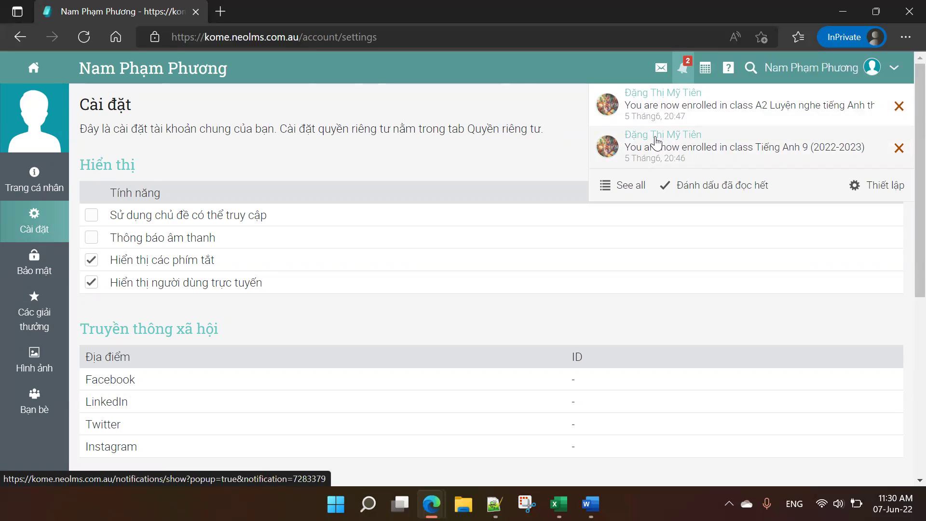
pyautogui.click(91, 238)
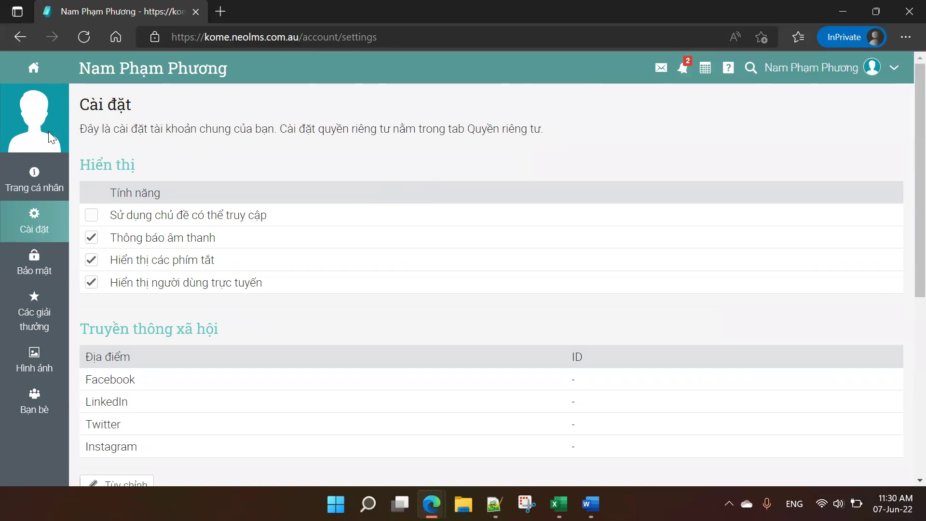
pyautogui.click(31, 67)
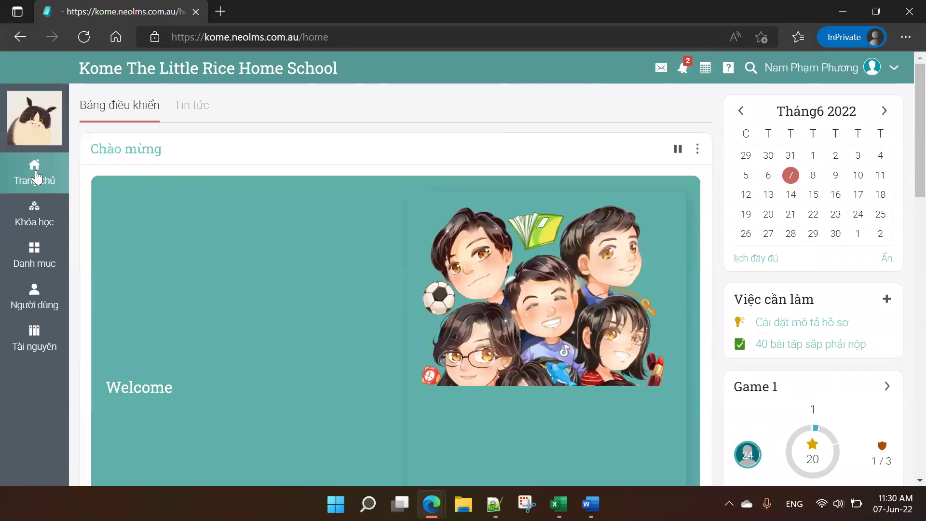
# Step: Return to the school's home dashboard
pyautogui.click(36, 176)
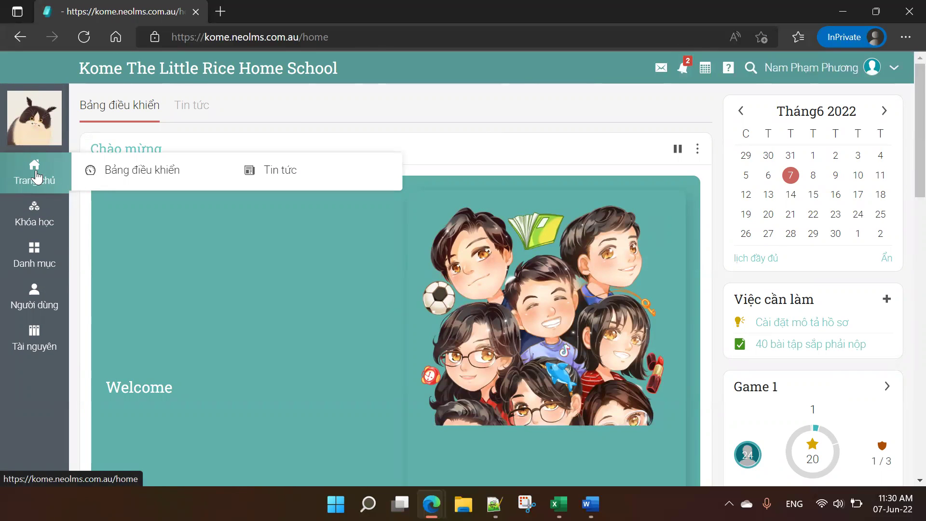
pyautogui.click(106, 39)
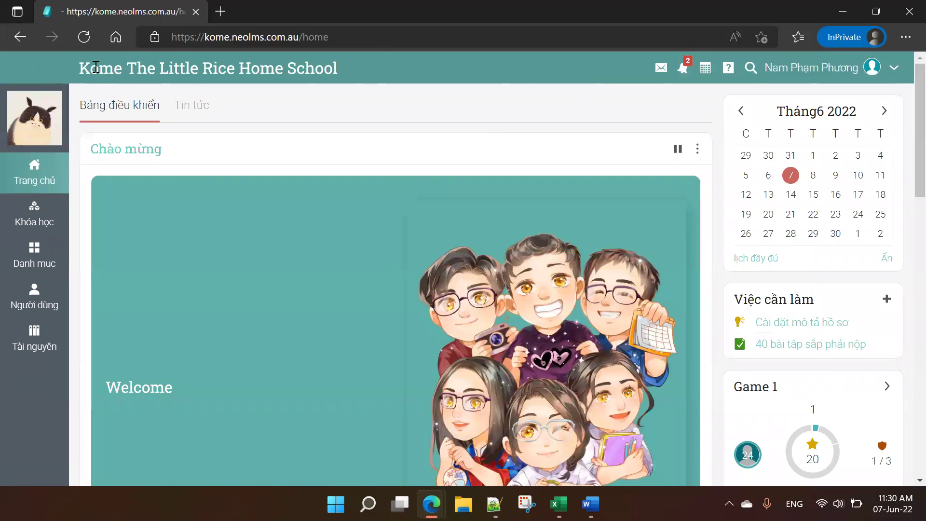
pyautogui.click(108, 35)
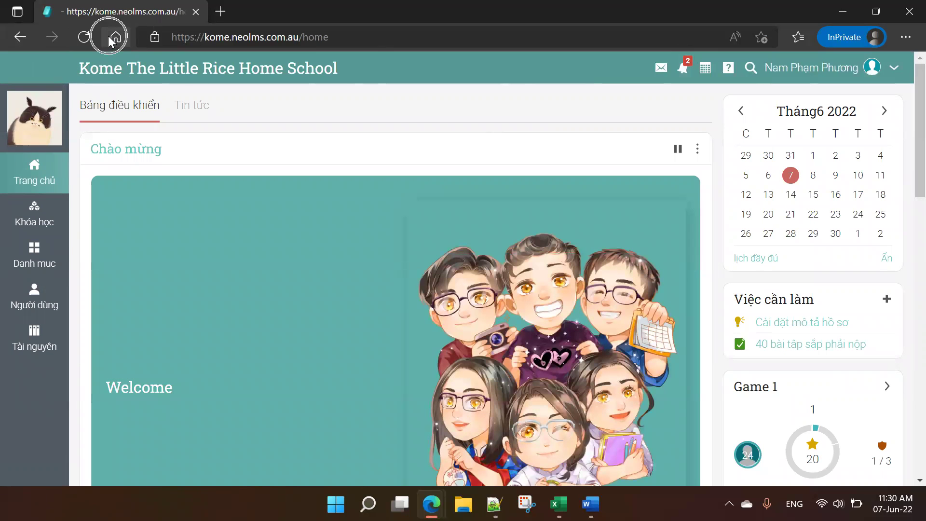
pyautogui.click(35, 187)
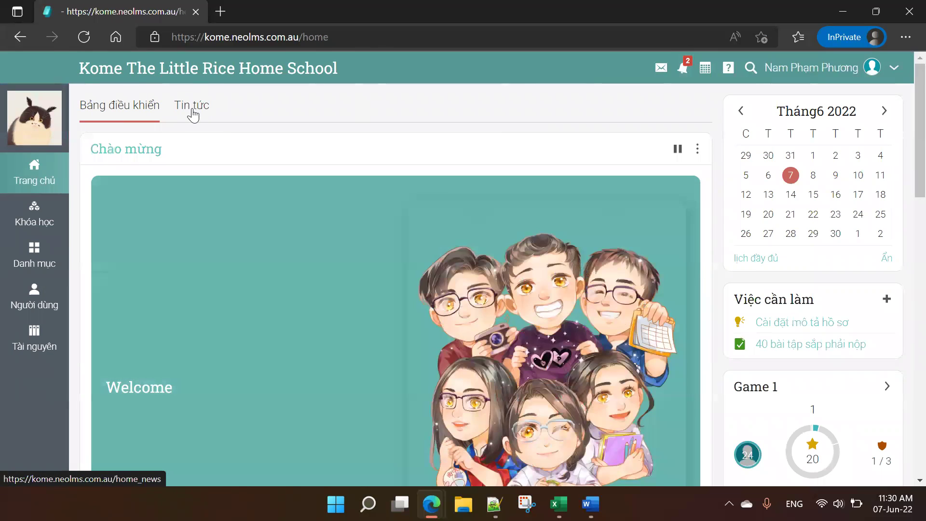
# Step: Switch to the Tin tức feed and highlight the main class Meet link and private rooms lines
pyautogui.click(193, 111)
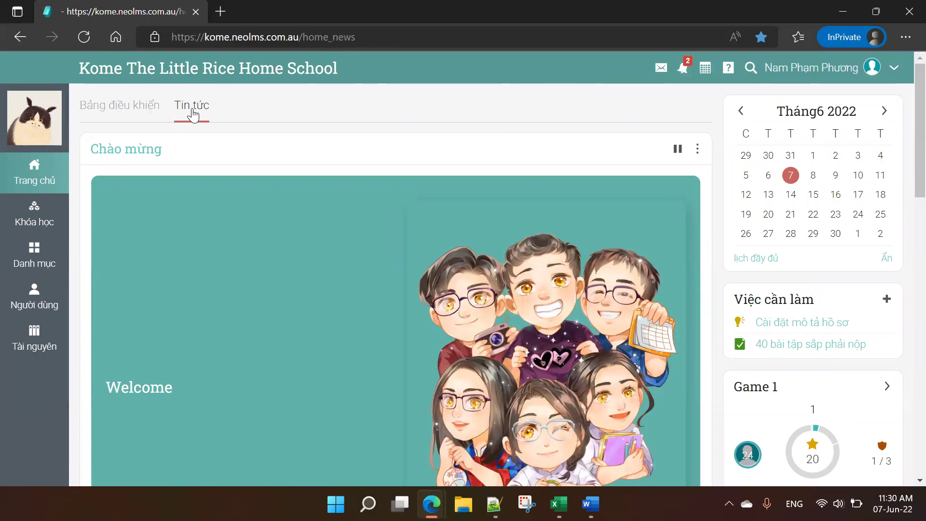
pyautogui.scroll(-1, 356, 172)
pyautogui.scroll(1, 298, 165)
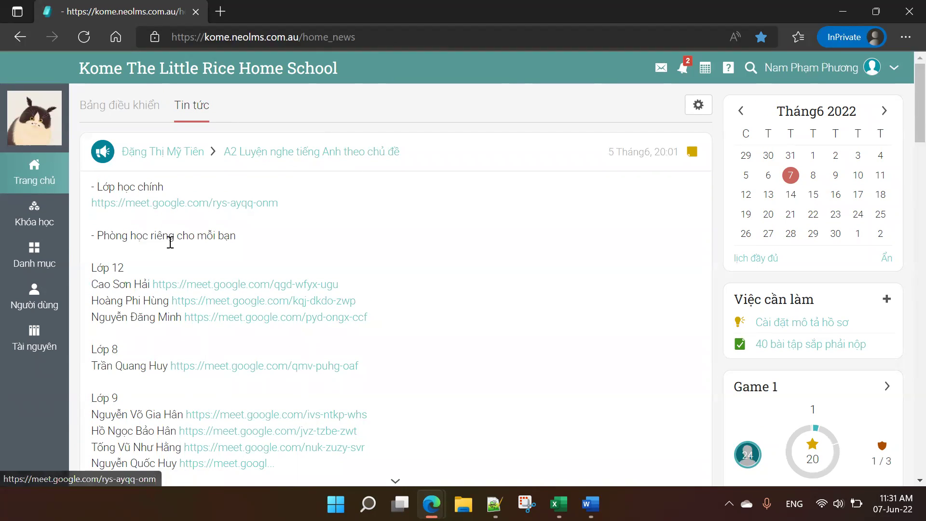
pyautogui.scroll(-1, 172, 274)
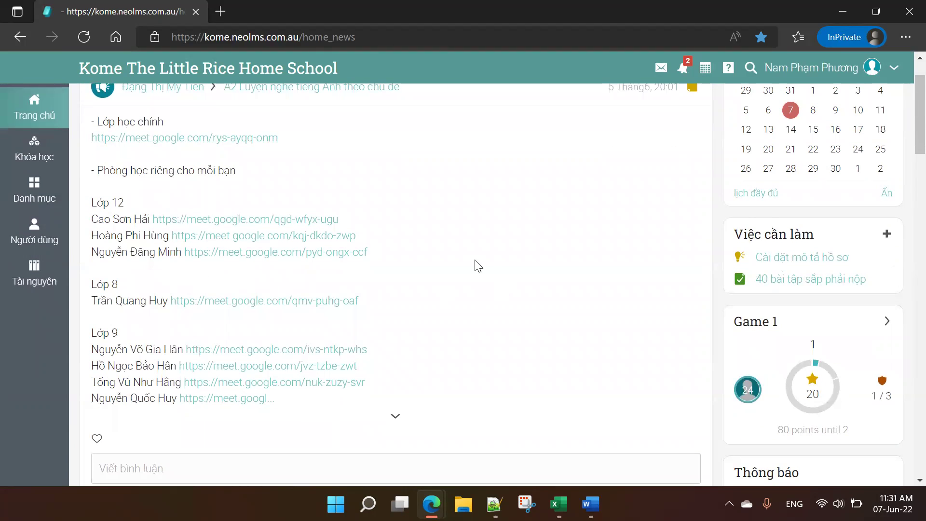
pyautogui.scroll(1, 475, 265)
pyautogui.moveTo(92, 184); pyautogui.dragTo(309, 212)
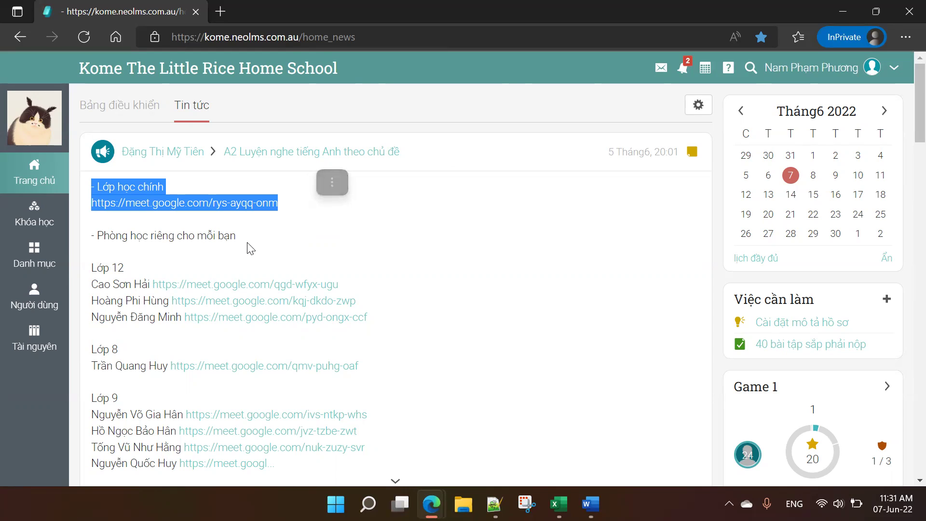
pyautogui.click(250, 248)
pyautogui.moveTo(91, 236); pyautogui.dragTo(277, 258)
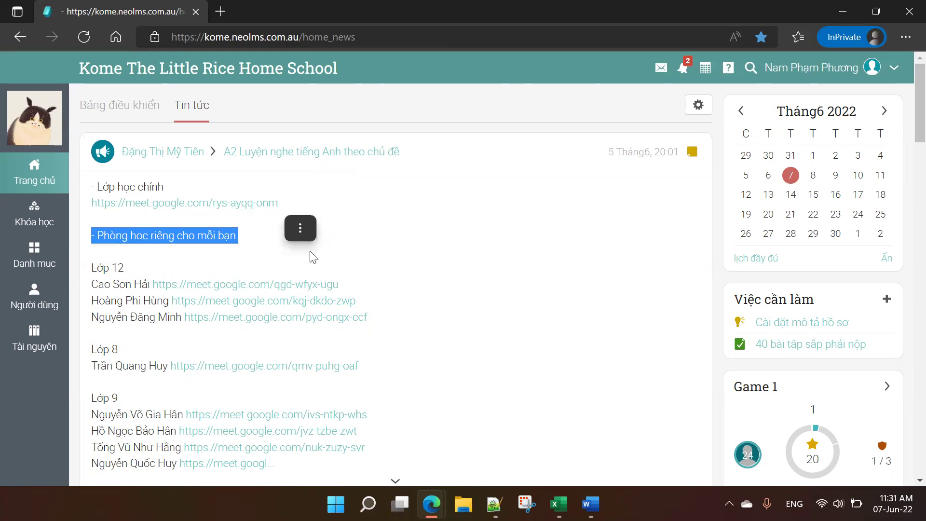
pyautogui.click(380, 213)
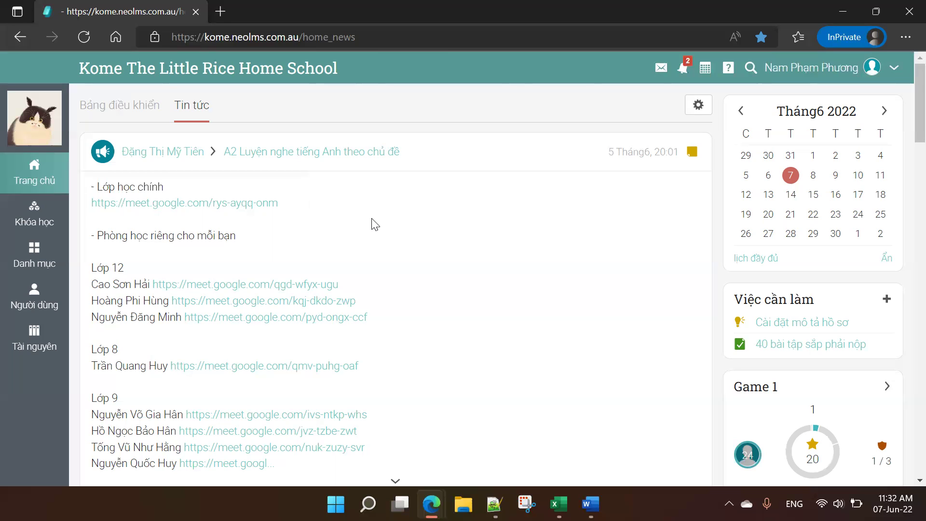
pyautogui.scroll(-1, 375, 224)
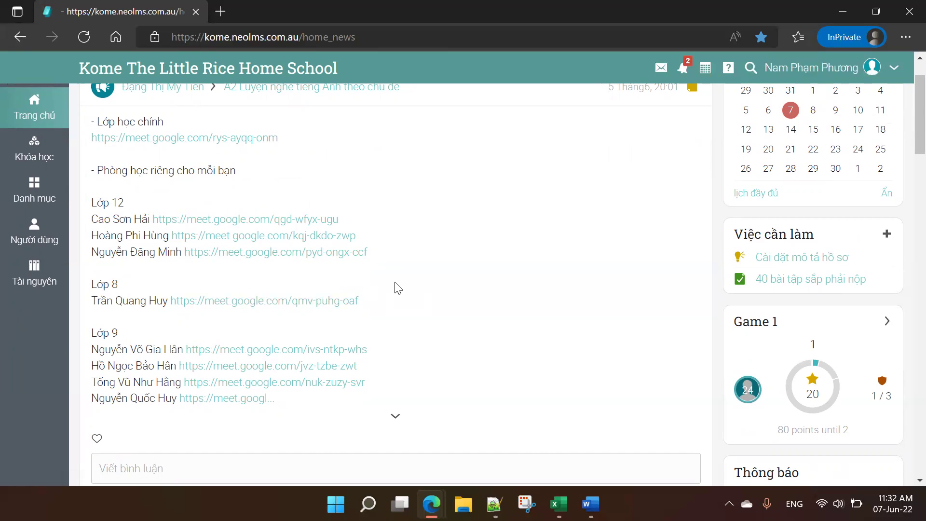
pyautogui.click(395, 427)
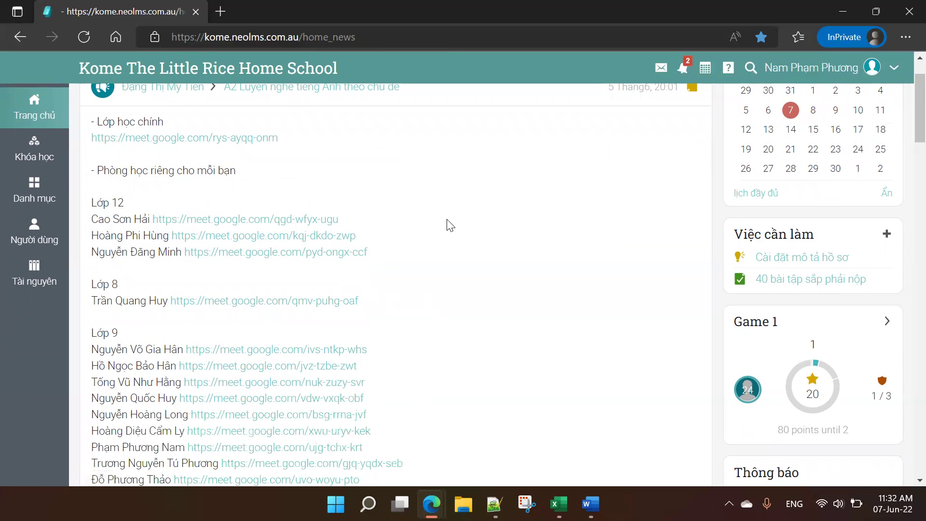
pyautogui.scroll(-3, 450, 224)
pyautogui.scroll(-7, 448, 225)
pyautogui.scroll(1, 317, 233)
pyautogui.scroll(8, 317, 233)
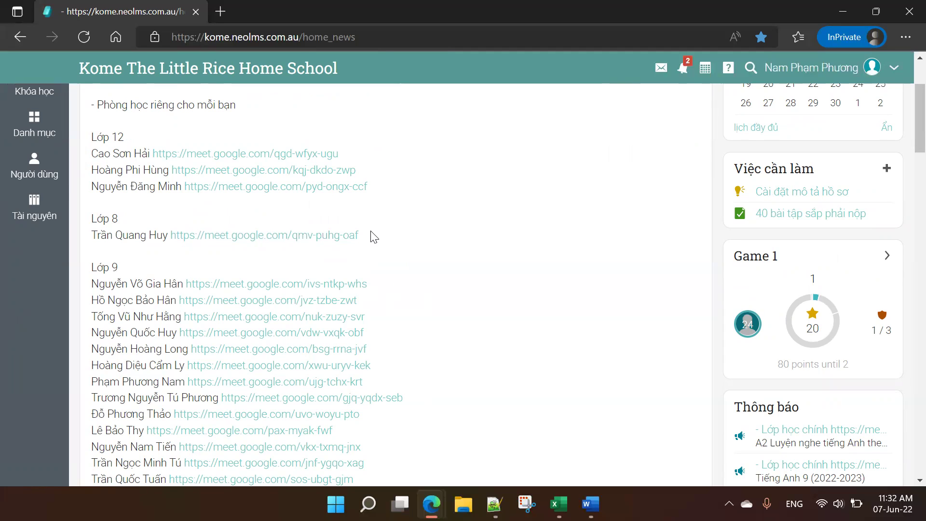
pyautogui.click(326, 155)
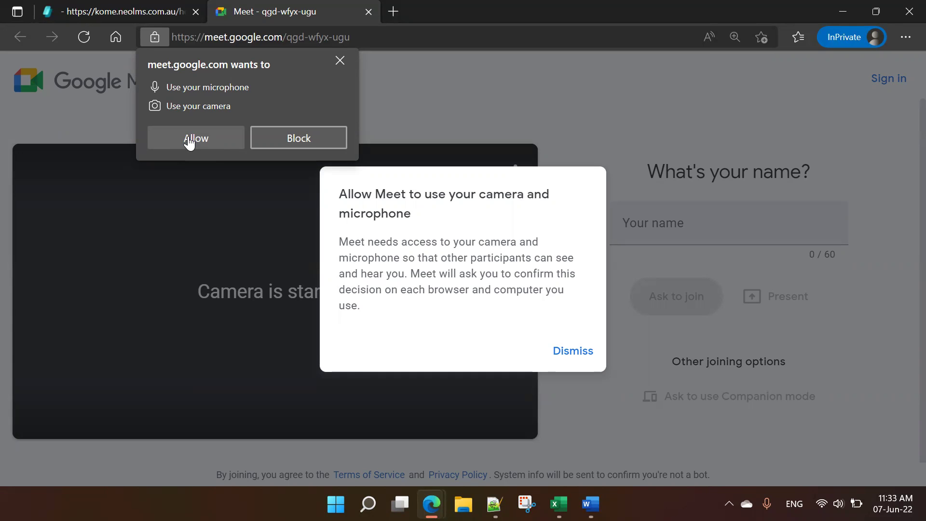
# Step: Allow camera and microphone access, switch both off, and enter a guest name to join with
pyautogui.click(190, 140)
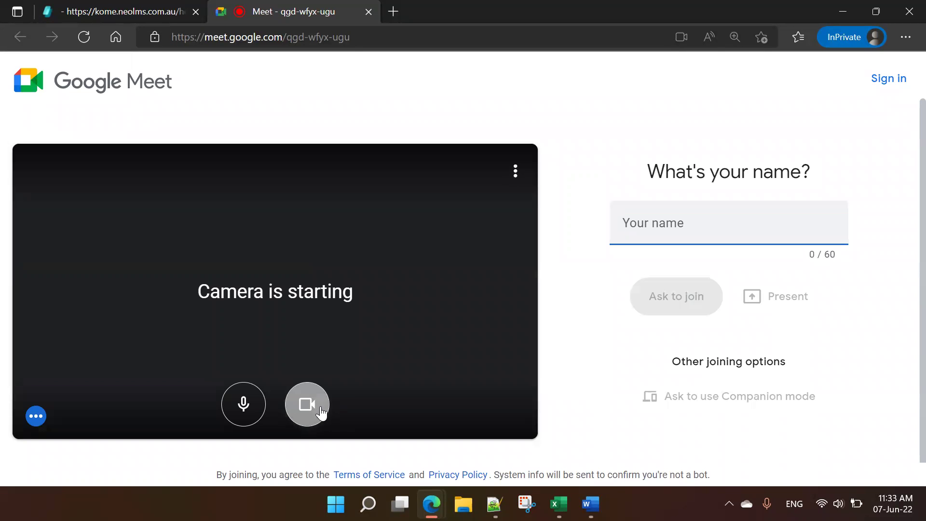
pyautogui.click(320, 413)
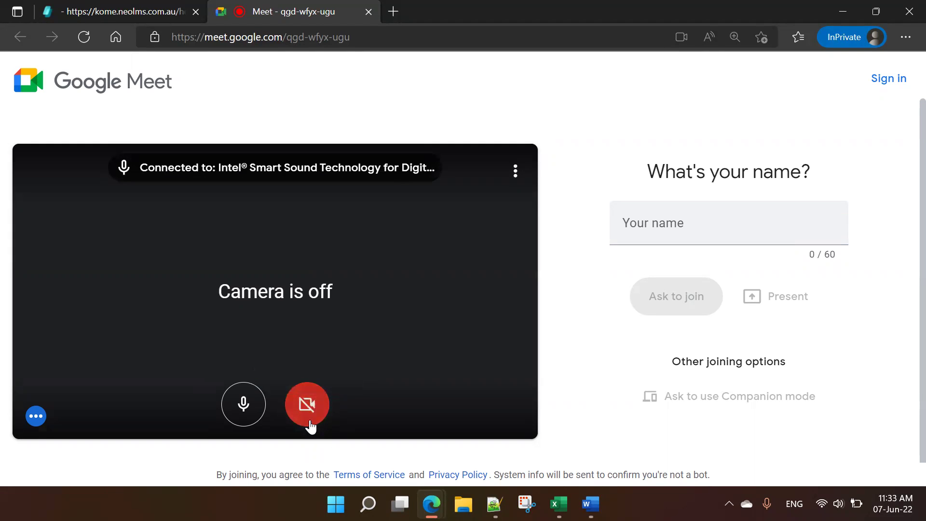
pyautogui.click(247, 418)
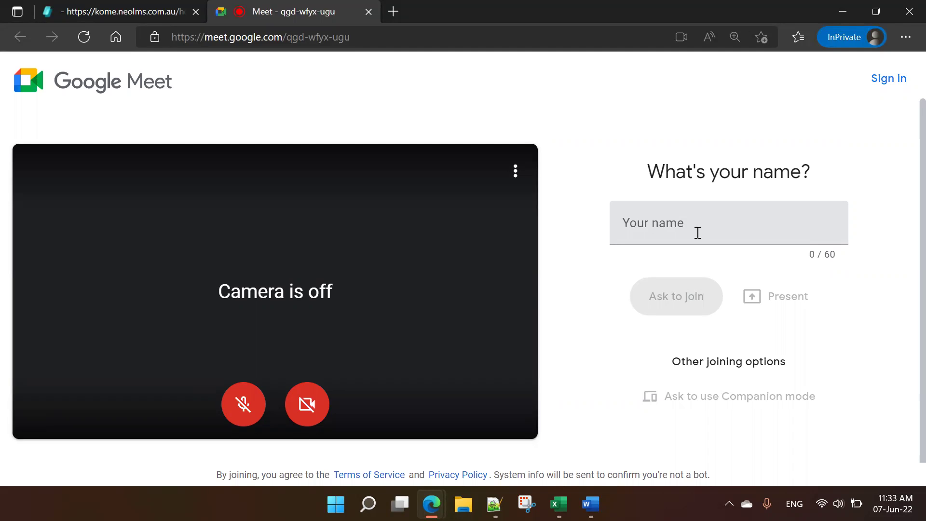
pyautogui.click(698, 232)
pyautogui.write('Hai')
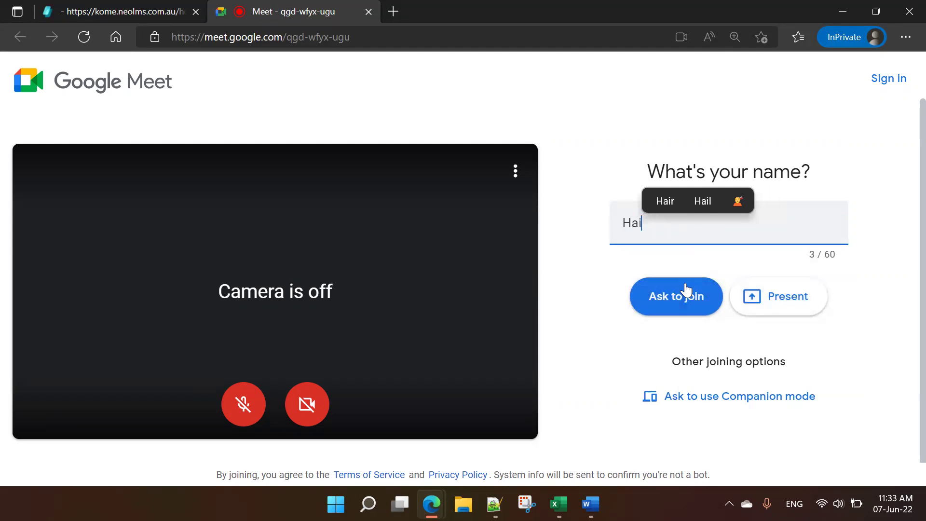
pyautogui.click(677, 301)
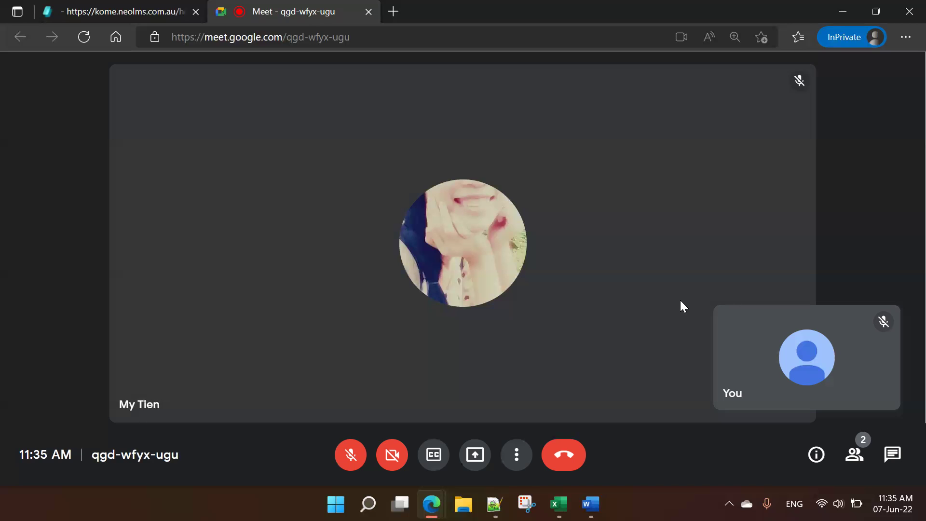
pyautogui.moveTo(817, 325)
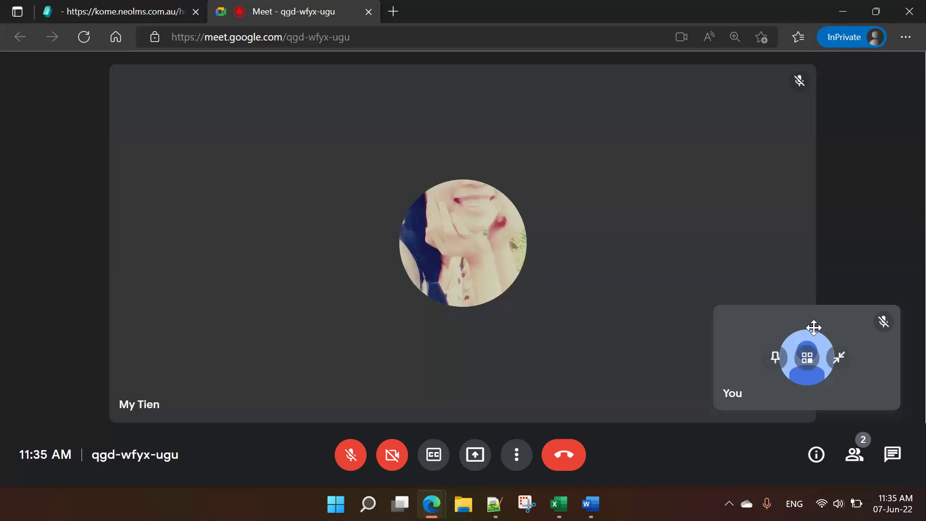
pyautogui.click(841, 357)
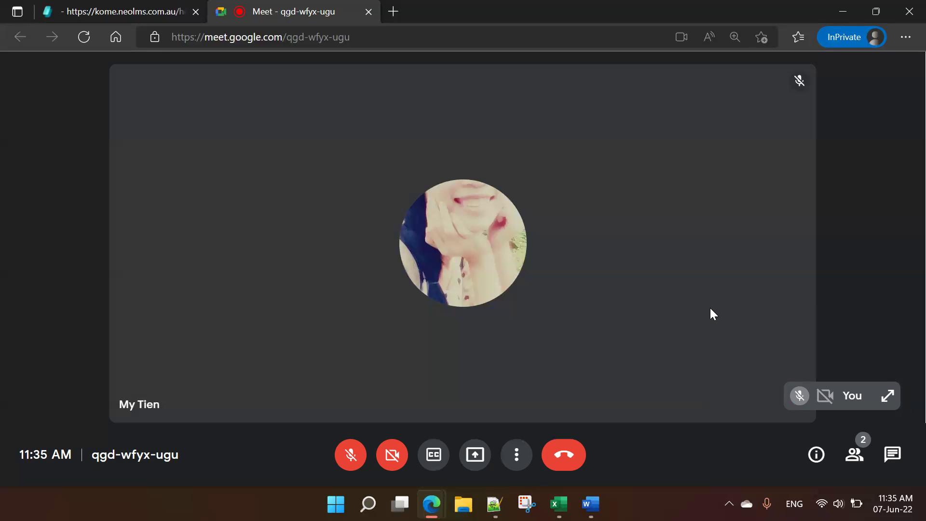
# Step: Open the Present now menu showing entire screen, window, and tab options
pyautogui.click(485, 456)
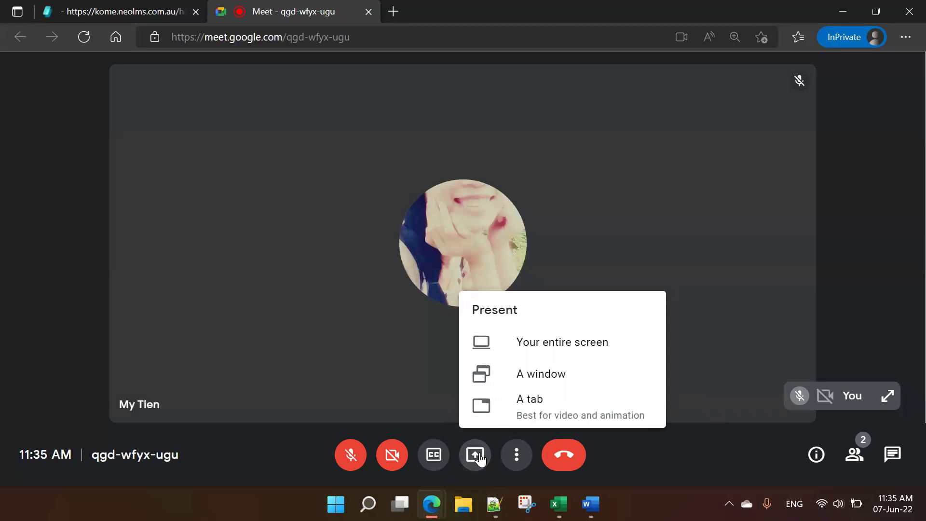
pyautogui.press('ctrl')
pyautogui.press('ctrl')
pyautogui.press('ctrl')
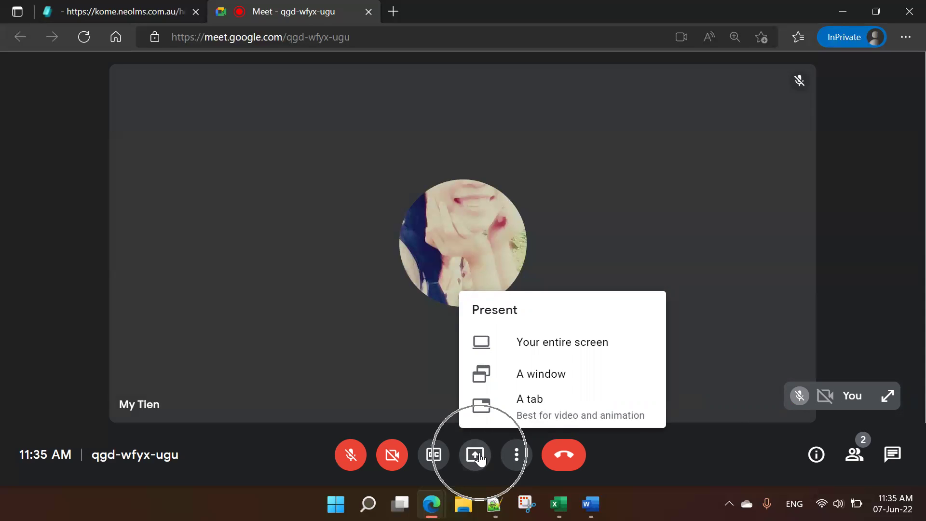
pyautogui.press('ctrl')
pyautogui.press('ctrl')
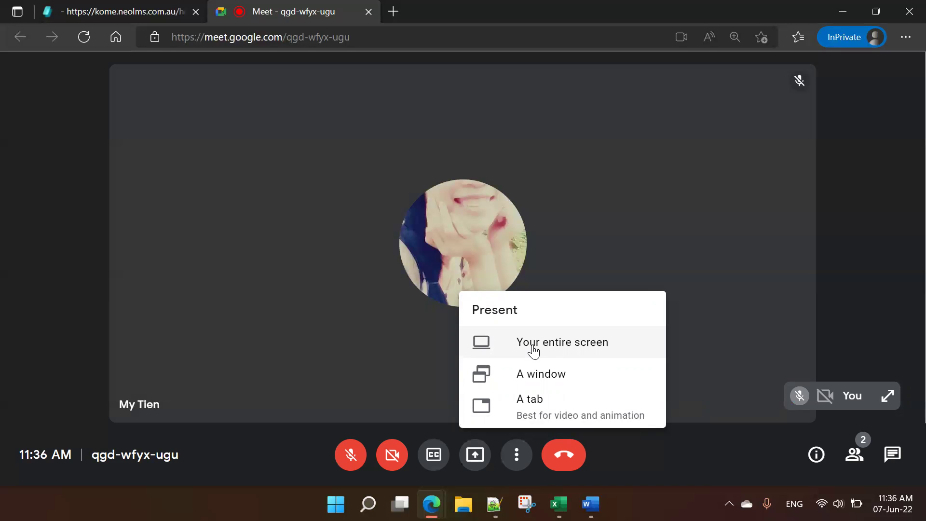
# Step: Choose Your entire screen and pick the screen, then cancel the sharing prompt
pyautogui.click(532, 344)
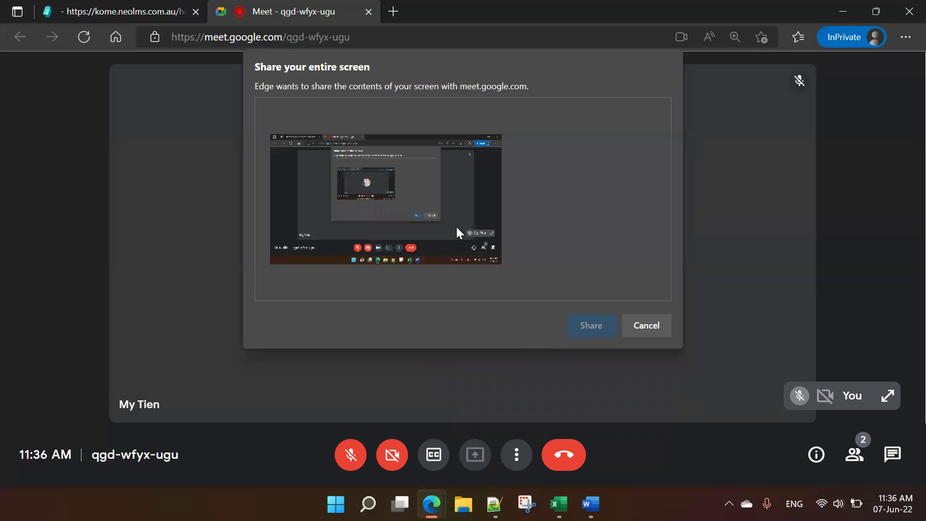
pyautogui.click(441, 222)
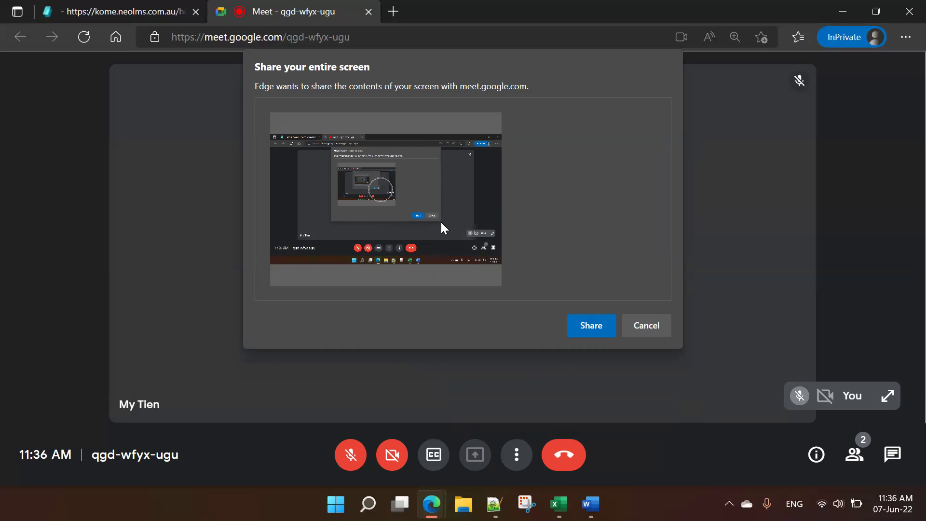
pyautogui.click(599, 331)
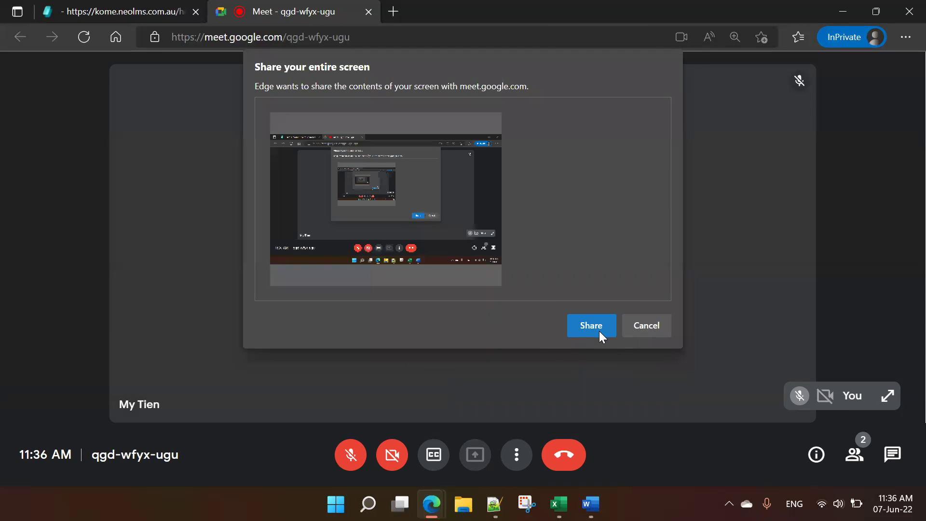
pyautogui.click(648, 325)
# Step: Present the entire screen again, selecting the screen thumbnail and clicking Share
pyautogui.click(489, 459)
pyautogui.click(534, 341)
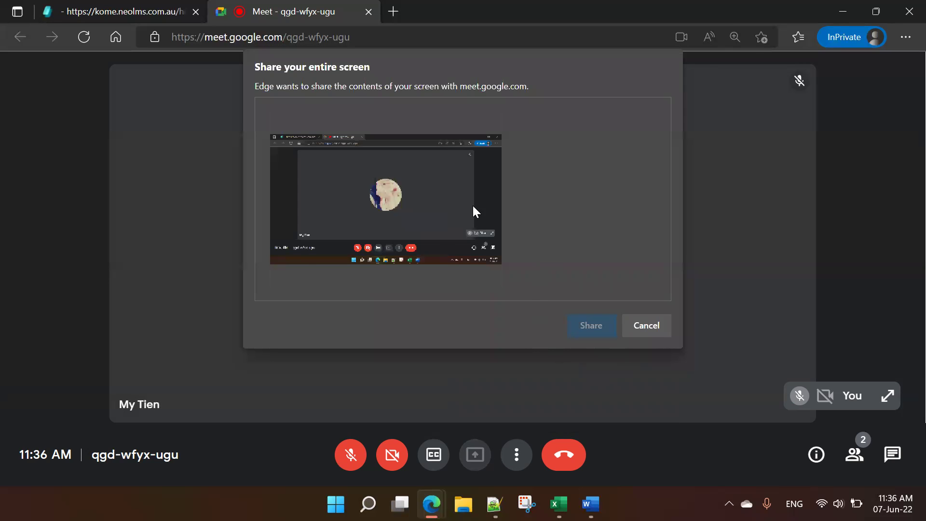
pyautogui.click(594, 331)
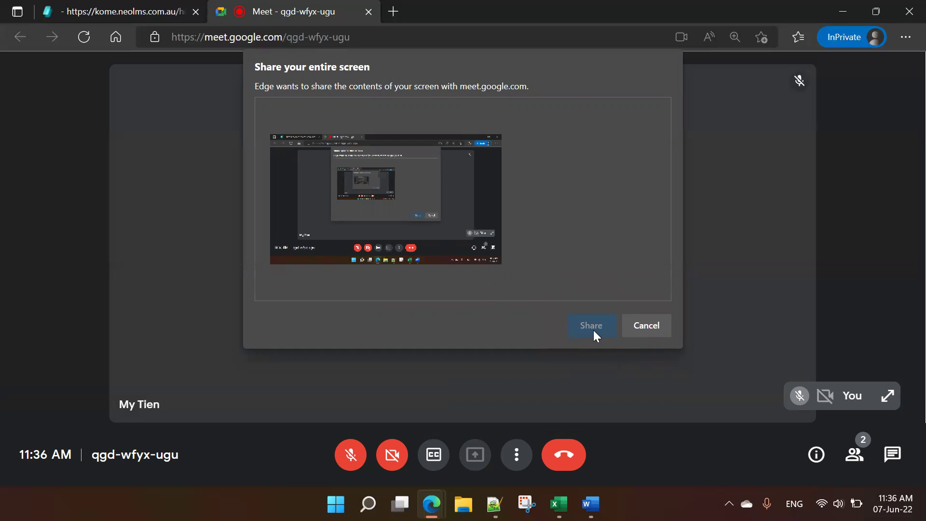
pyautogui.click(430, 216)
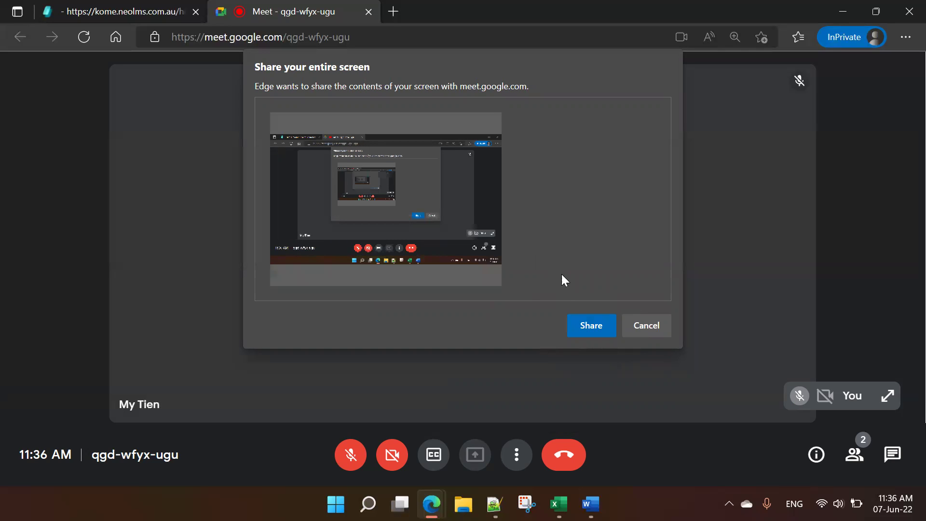
pyautogui.click(597, 323)
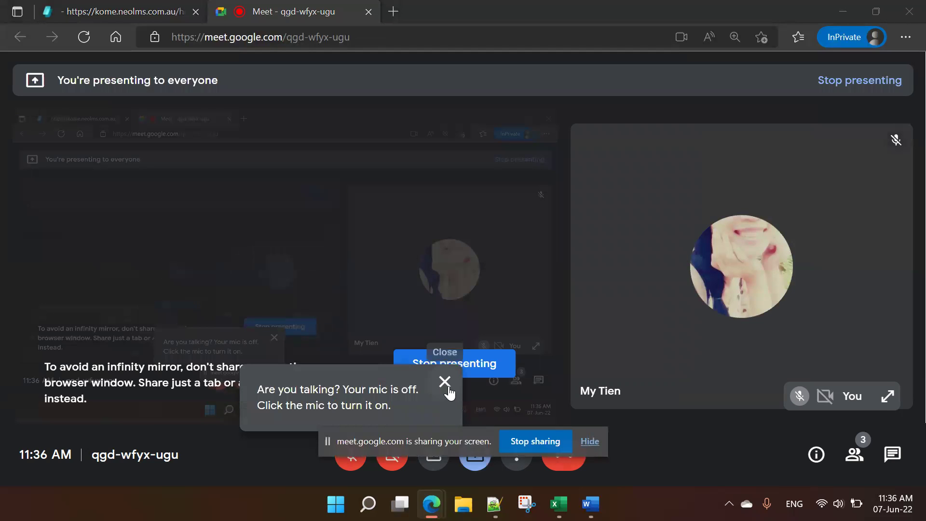
# Step: Dismiss the 'Are you talking?' reminder and hide Edge's 'sharing your screen' notice
pyautogui.click(446, 385)
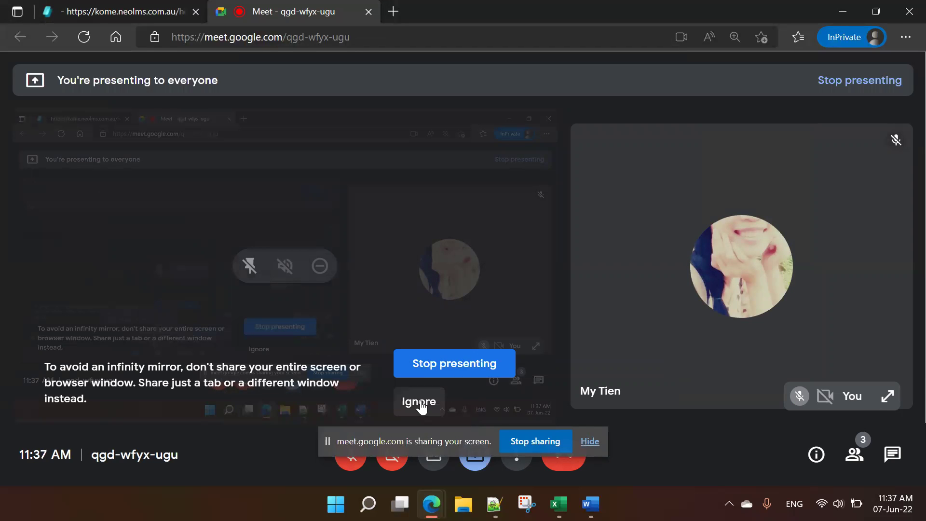
pyautogui.click(457, 369)
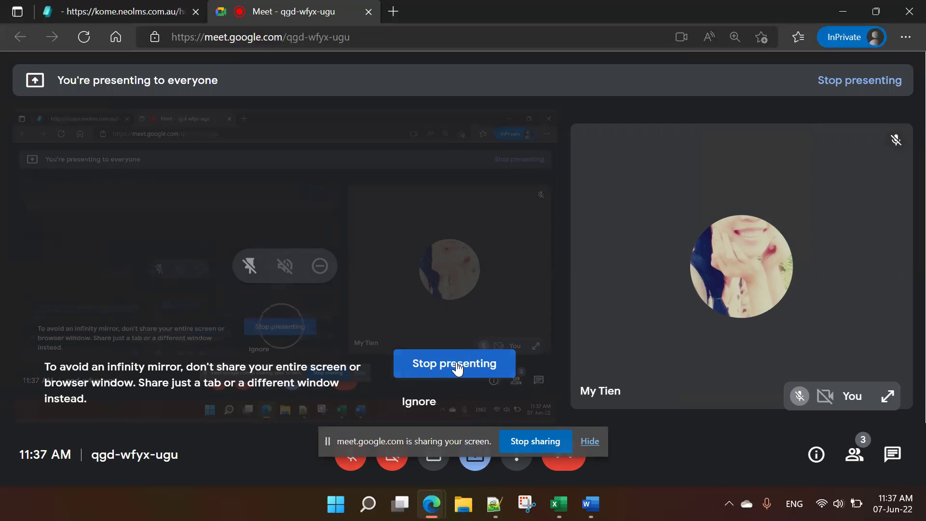
pyautogui.click(598, 447)
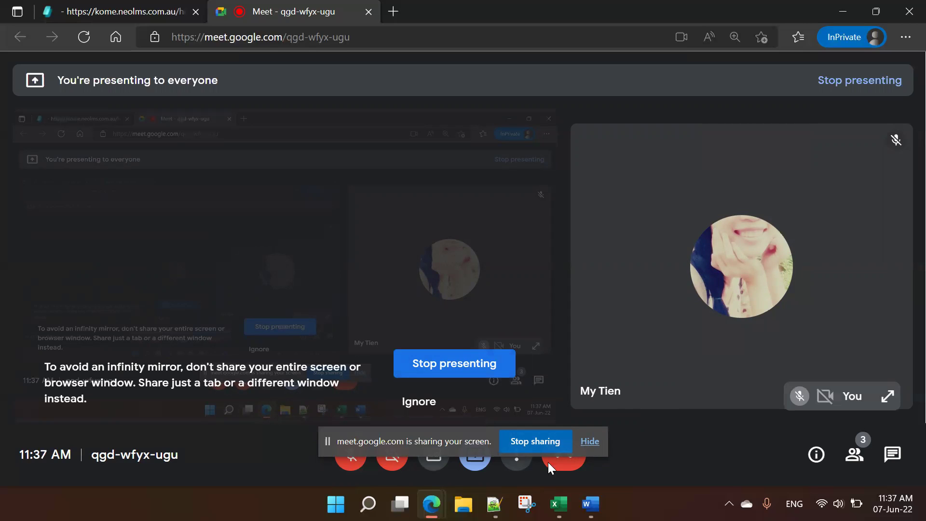
pyautogui.click(597, 449)
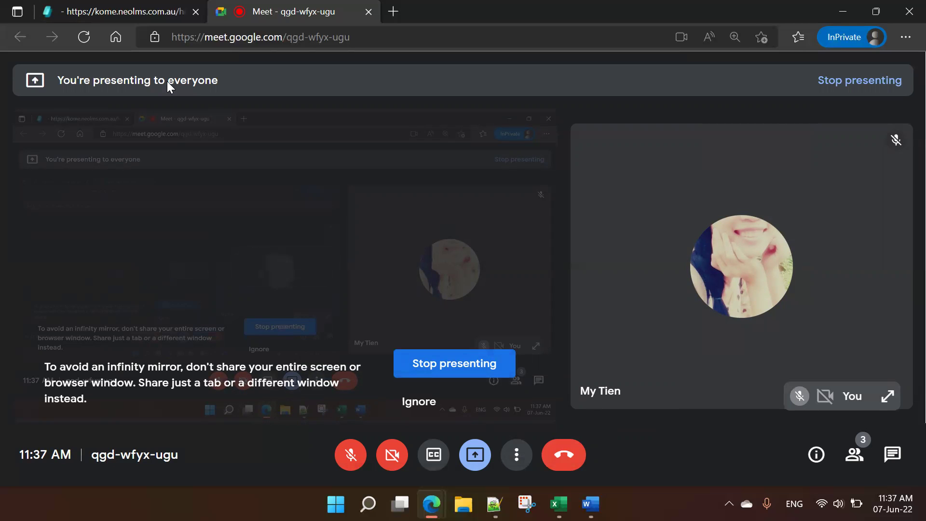
# Step: Switch back to the kome.neolms.com.au tab and scroll to the top of the news feed
pyautogui.click(114, 10)
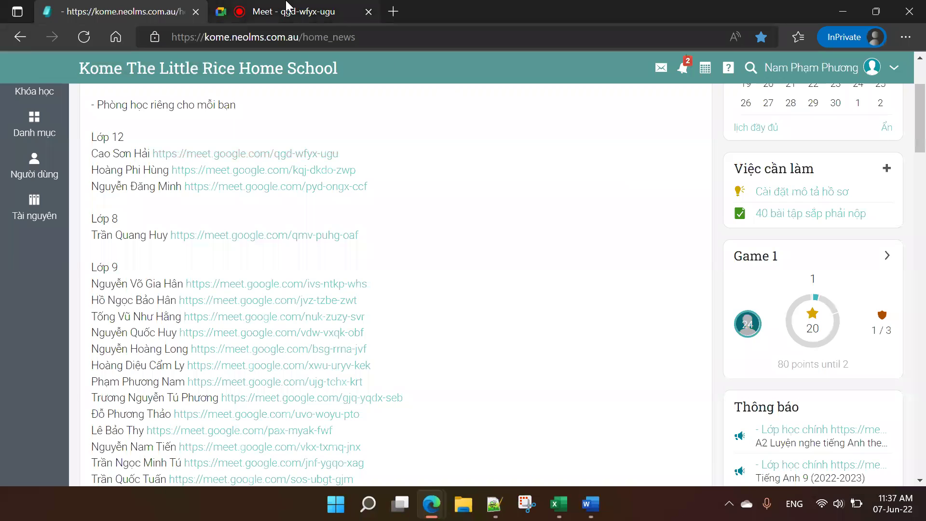
pyautogui.click(289, 10)
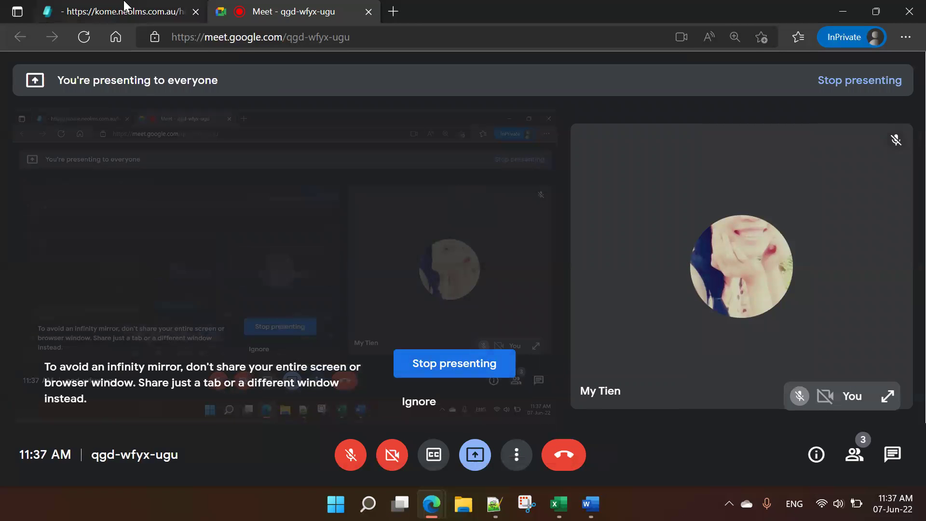
pyautogui.click(125, 7)
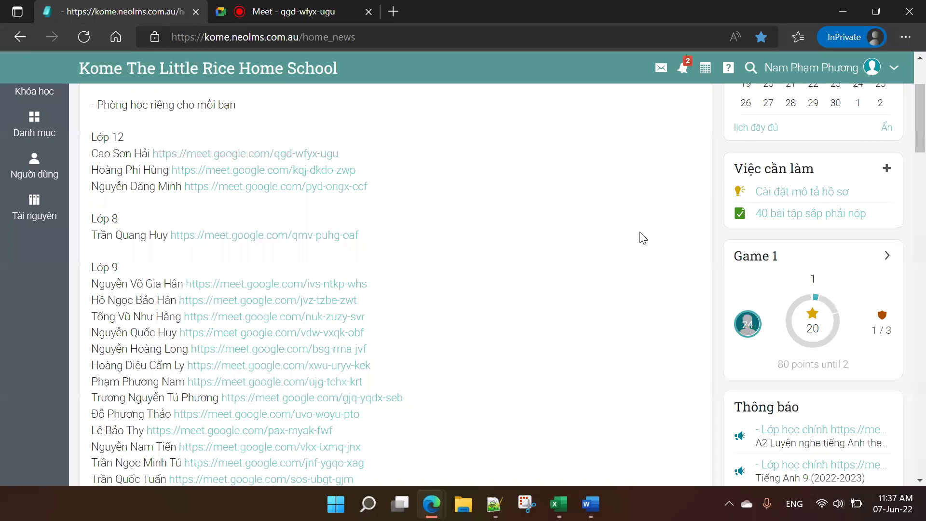
pyautogui.scroll(3, 633, 236)
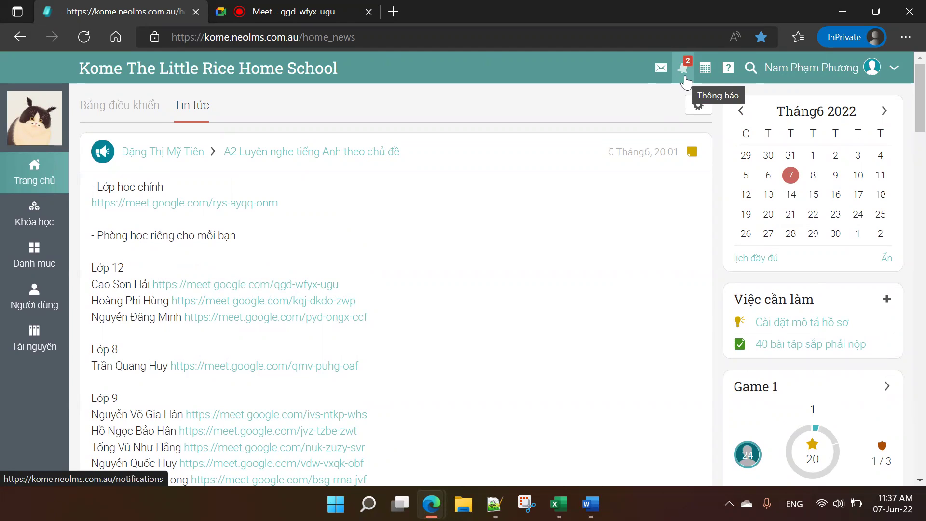
# Step: Check the notifications, then open the inbox preview listing 'Bài tập online tuần 09/05 đến 15/05/2022'
pyautogui.click(684, 70)
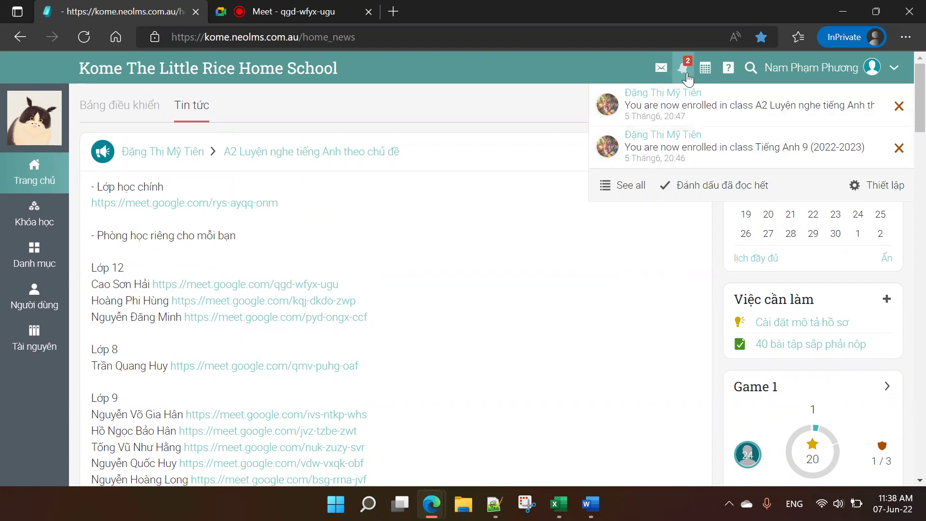
pyautogui.click(574, 68)
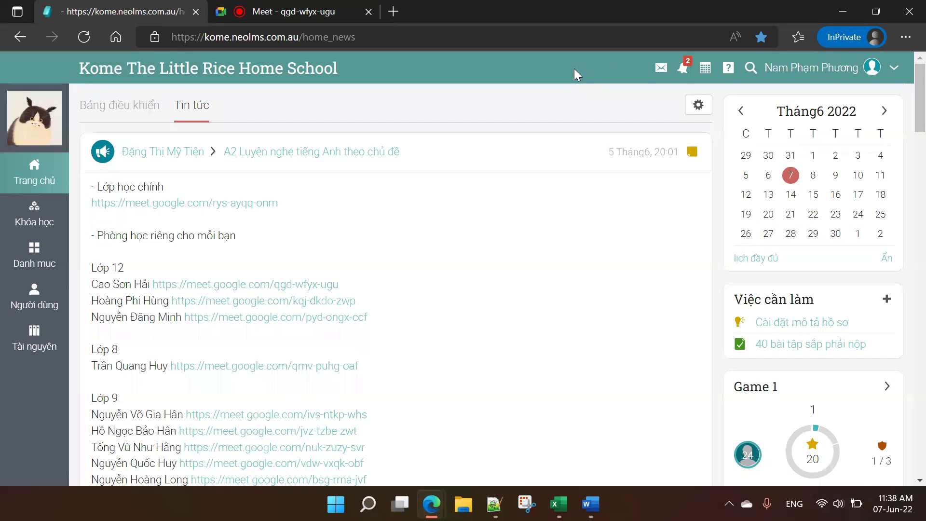
pyautogui.click(662, 77)
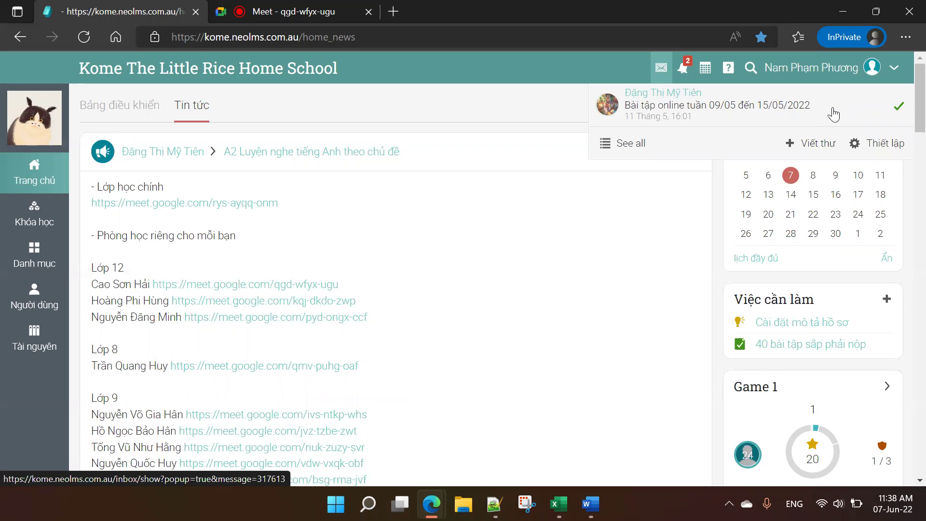
# Step: Open the weekly homework message and highlight its title, Tiếng Anh 8 heading and first items
pyautogui.click(701, 113)
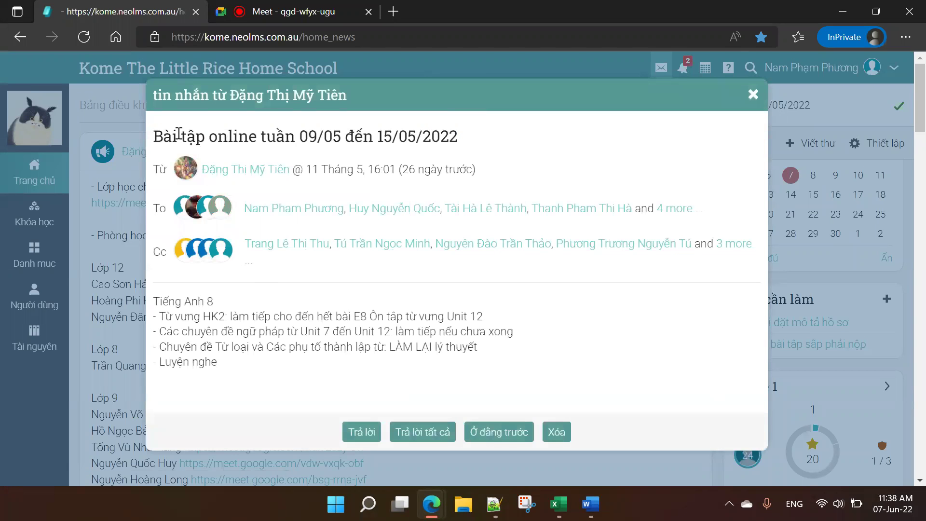
pyautogui.moveTo(163, 136); pyautogui.dragTo(478, 171)
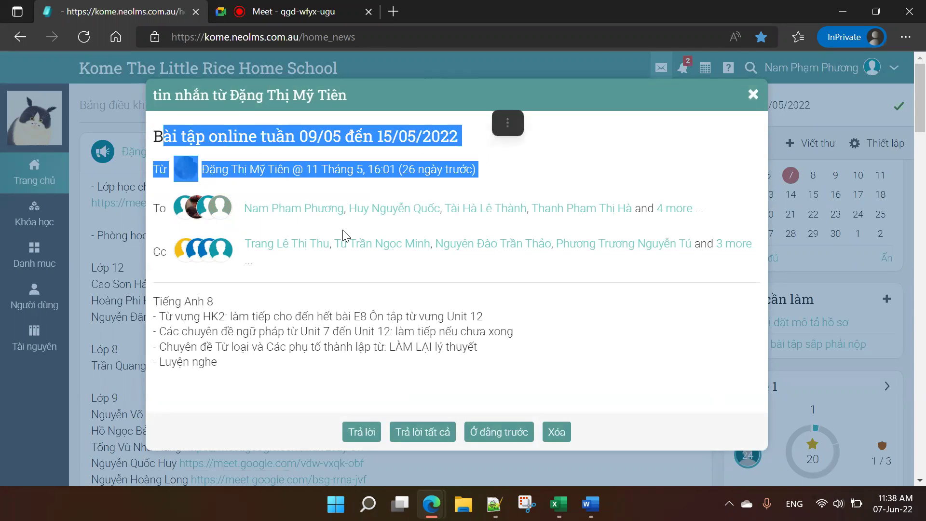
pyautogui.moveTo(154, 302); pyautogui.dragTo(230, 307)
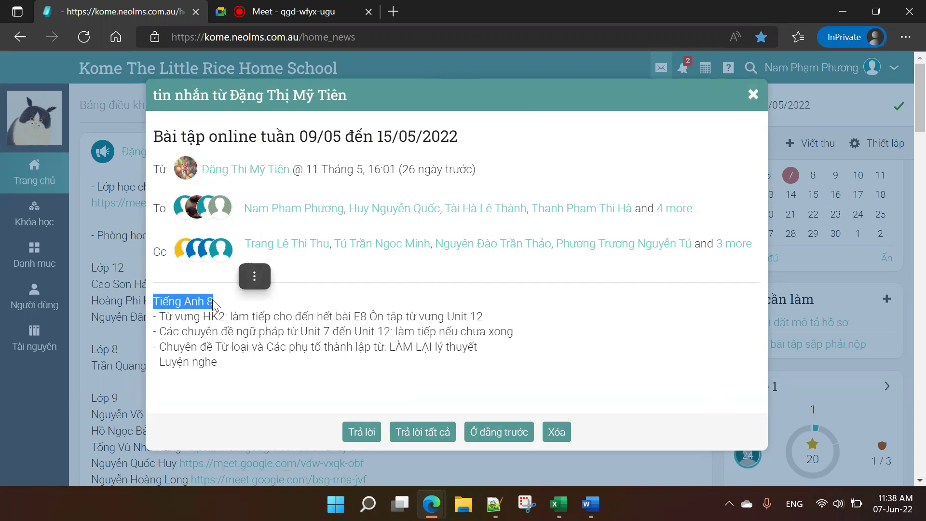
pyautogui.moveTo(159, 317); pyautogui.dragTo(374, 340)
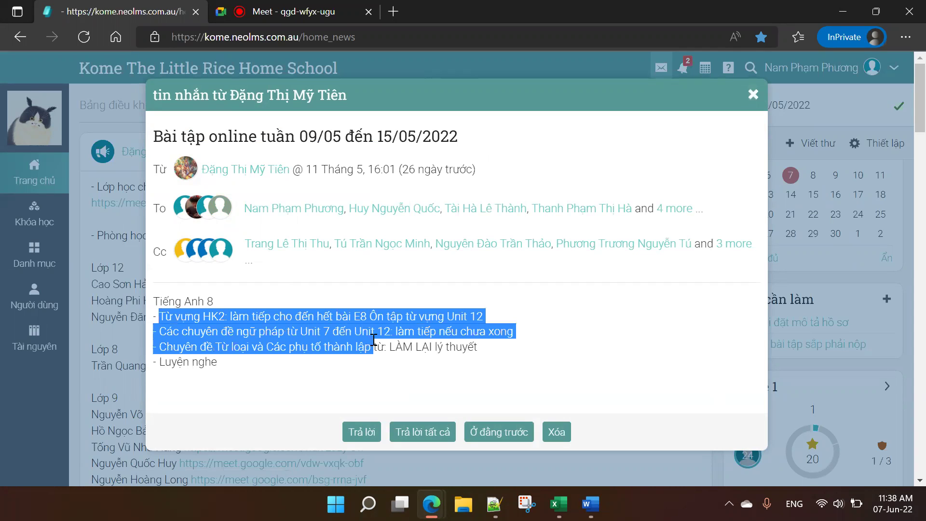
pyautogui.click(421, 374)
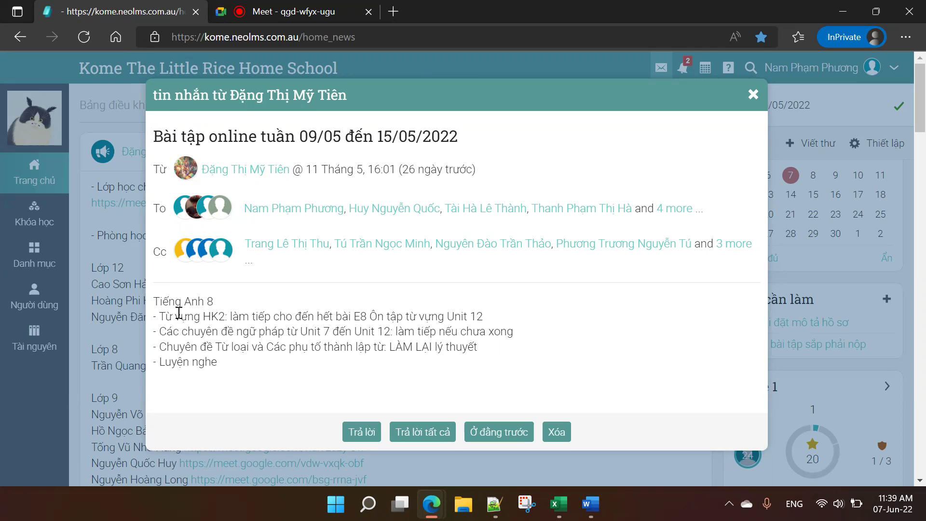
# Step: Highlight the vocabulary review and grammar homework lines of the message
pyautogui.moveTo(166, 320); pyautogui.dragTo(484, 317)
pyautogui.moveTo(219, 332); pyautogui.dragTo(428, 360)
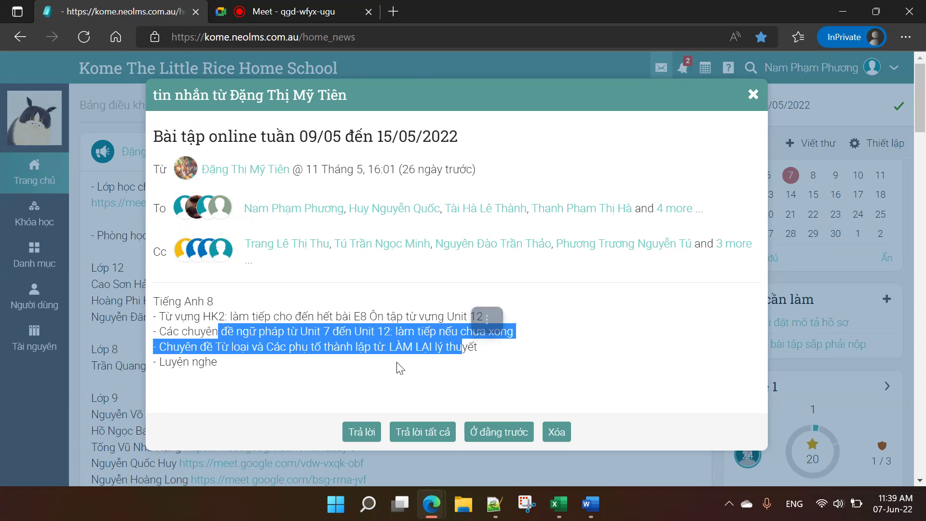
pyautogui.click(391, 368)
pyautogui.moveTo(155, 318); pyautogui.dragTo(505, 319)
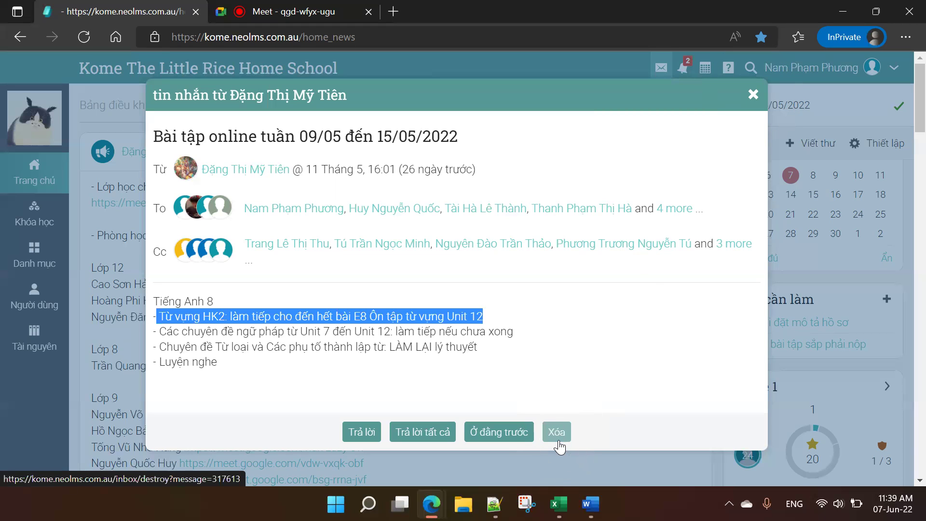
# Step: Close the homework message, reopen and close it again, then dismiss the inbox preview
pyautogui.click(753, 96)
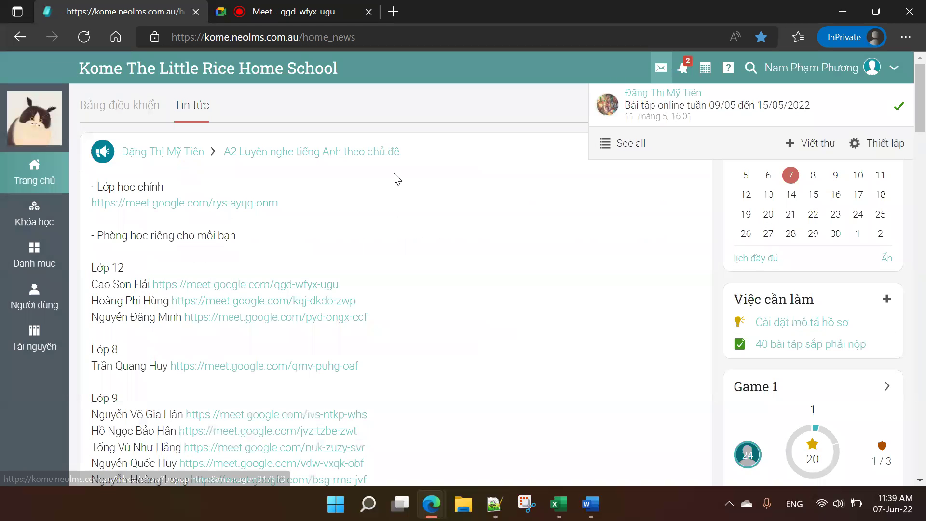
pyautogui.click(678, 113)
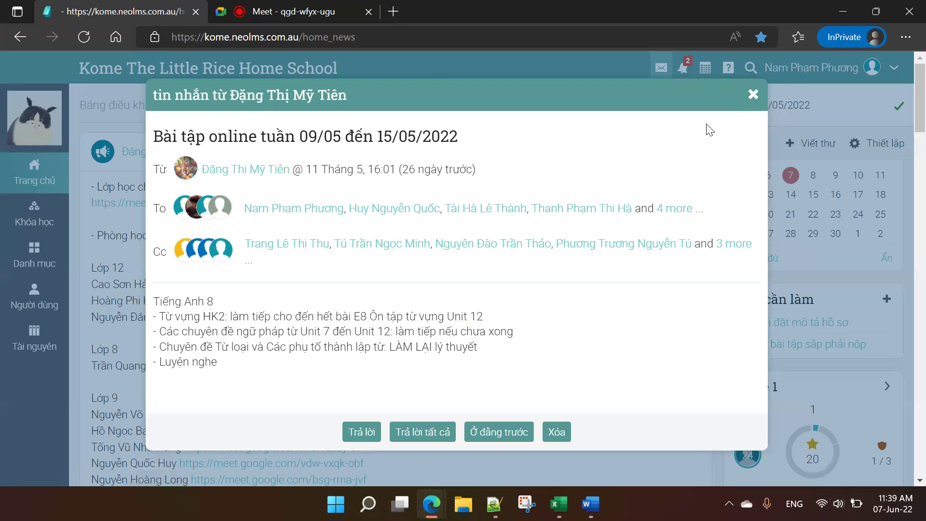
pyautogui.click(753, 95)
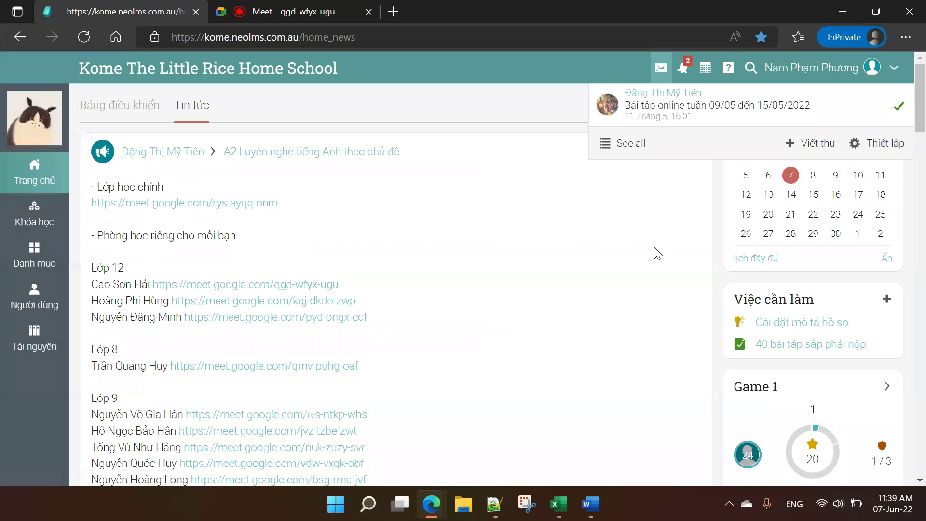
pyautogui.click(657, 253)
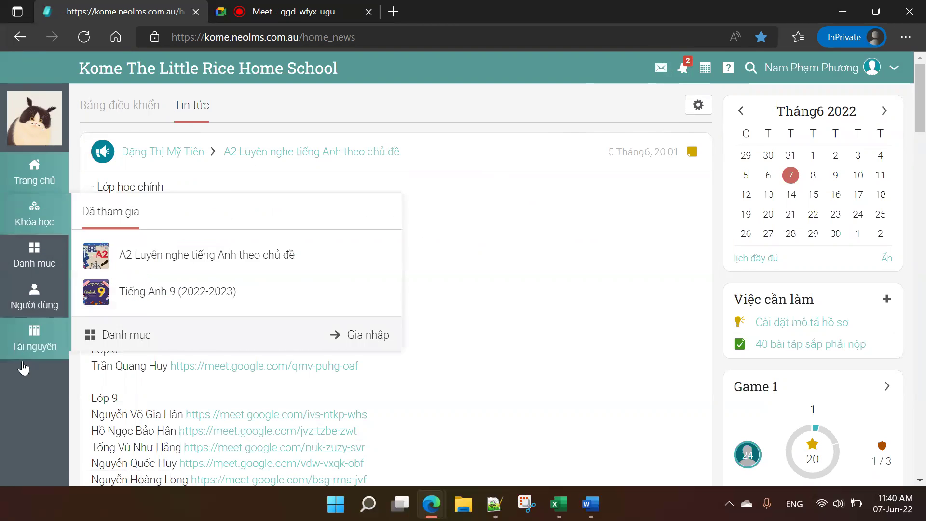
# Step: Go to the home dashboard and scroll through its contents
pyautogui.click(42, 174)
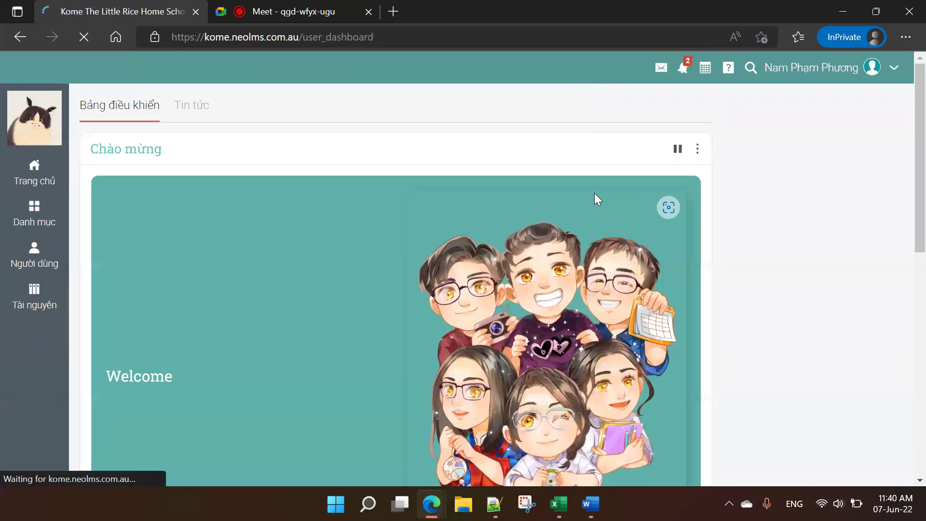
pyautogui.scroll(-3, 591, 192)
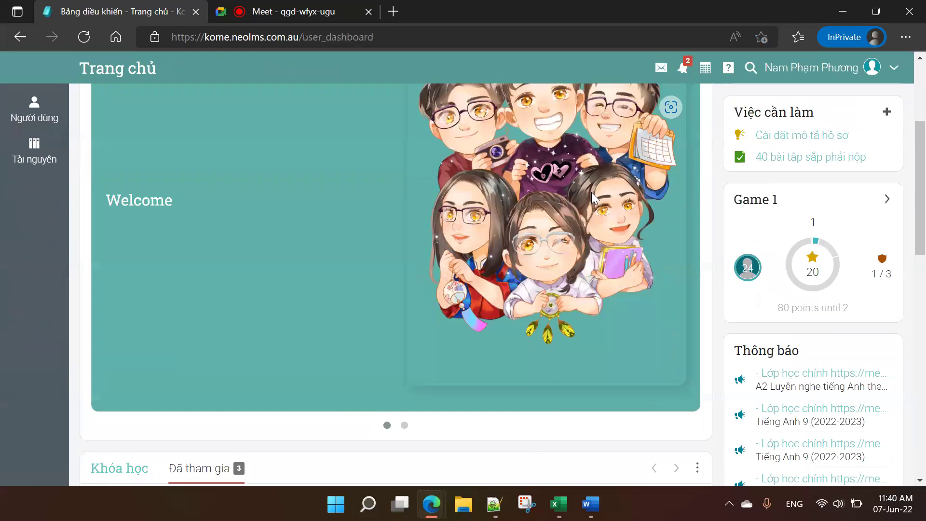
pyautogui.scroll(-1, 592, 192)
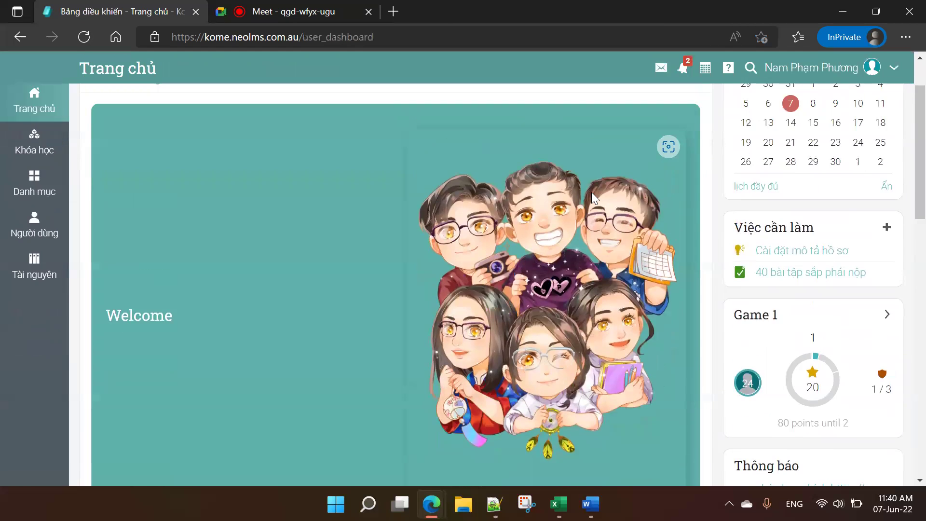
pyautogui.scroll(1, 592, 192)
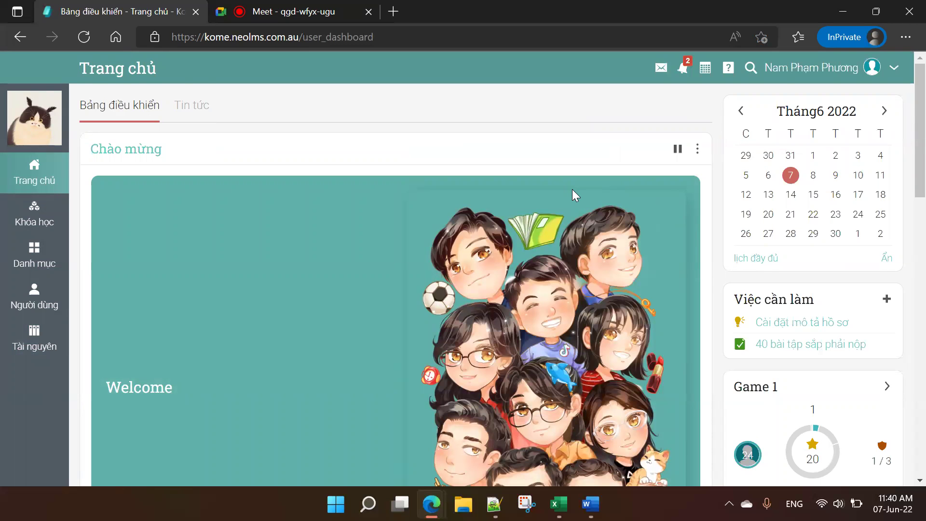
pyautogui.scroll(-1, 574, 194)
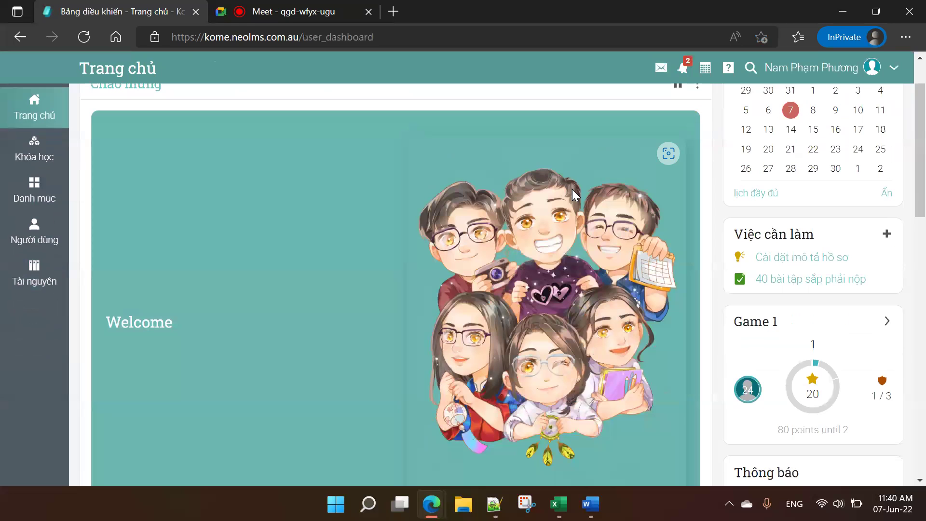
pyautogui.scroll(-4, 573, 191)
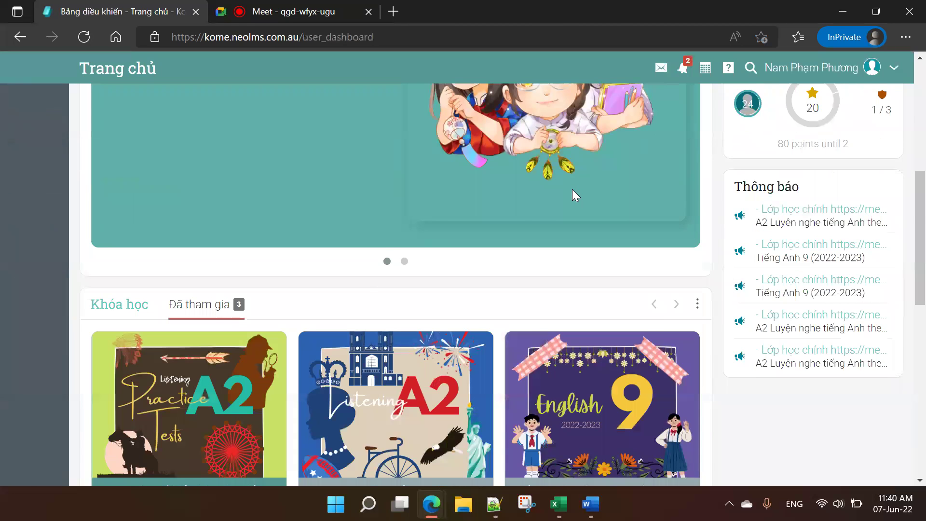
pyautogui.scroll(-3, 574, 194)
pyautogui.scroll(-3, 573, 194)
pyautogui.scroll(3, 574, 194)
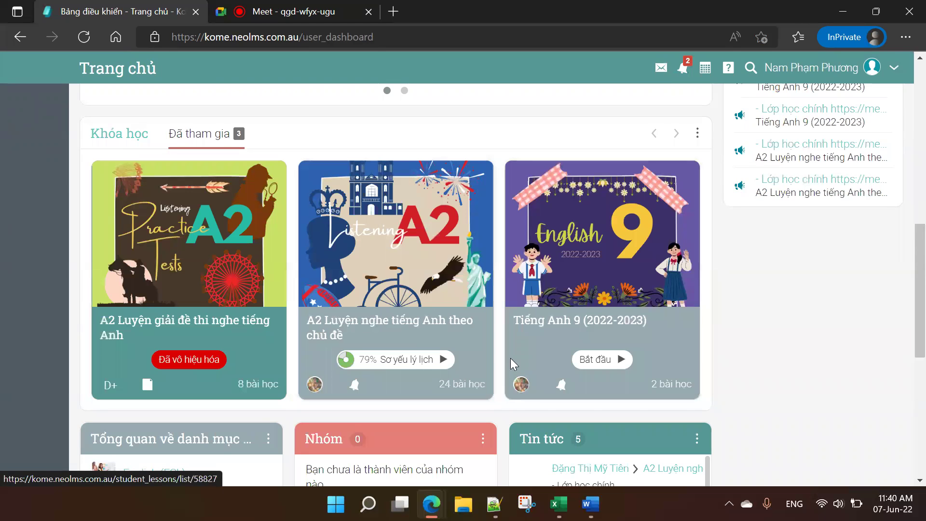
# Step: Scroll back to the top of the dashboard and open the Khóa học enrolled-courses list
pyautogui.scroll(1, 577, 263)
pyautogui.scroll(2, 578, 262)
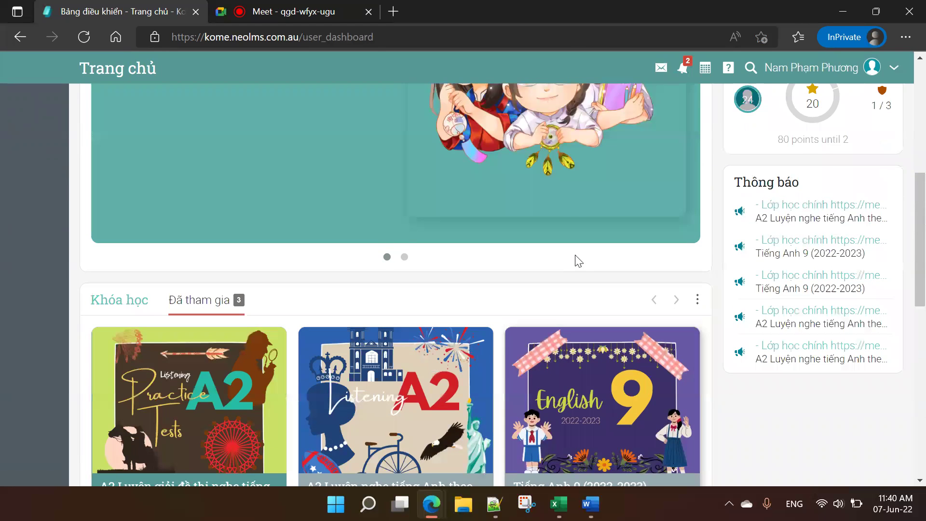
pyautogui.scroll(1, 578, 261)
pyautogui.scroll(6, 575, 255)
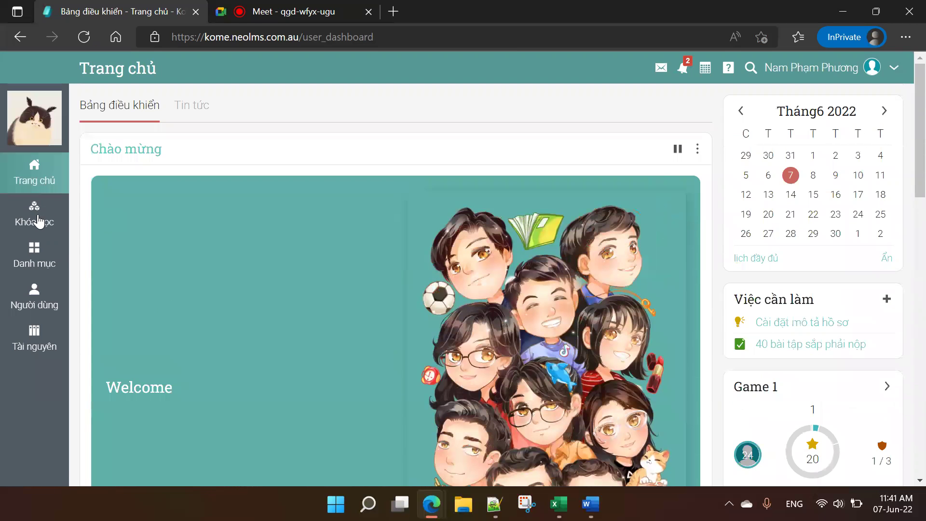
pyautogui.click(39, 222)
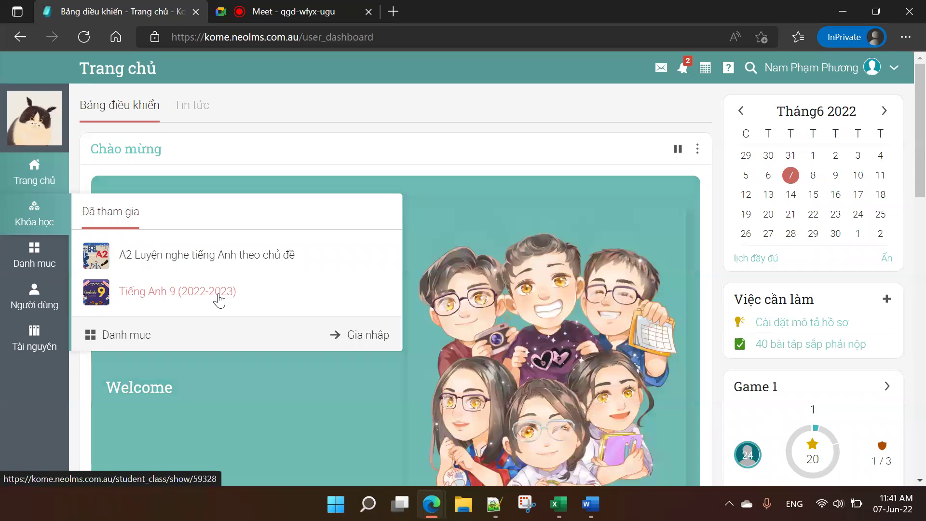
# Step: Open the Tiếng Anh 9 (2022-2023) class and view its two lesson tiles
pyautogui.click(220, 299)
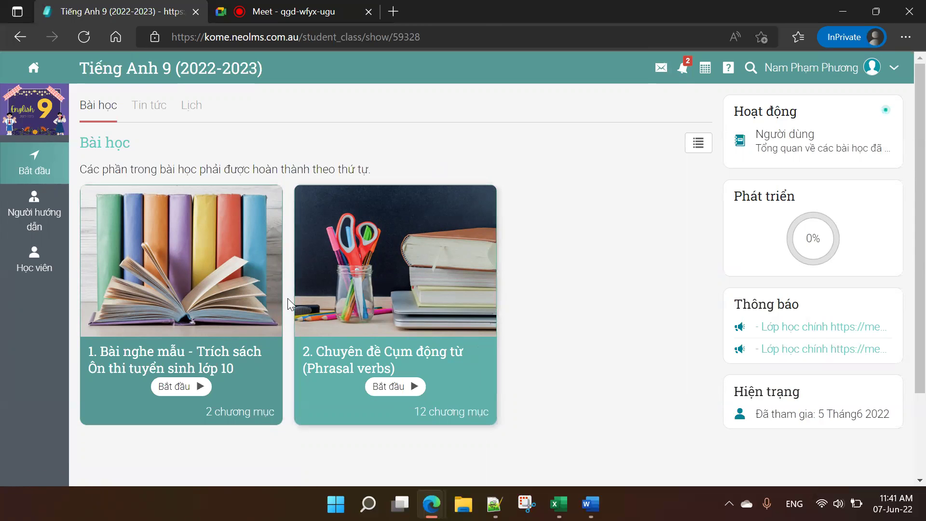
pyautogui.scroll(-1, 282, 300)
pyautogui.scroll(1, 276, 302)
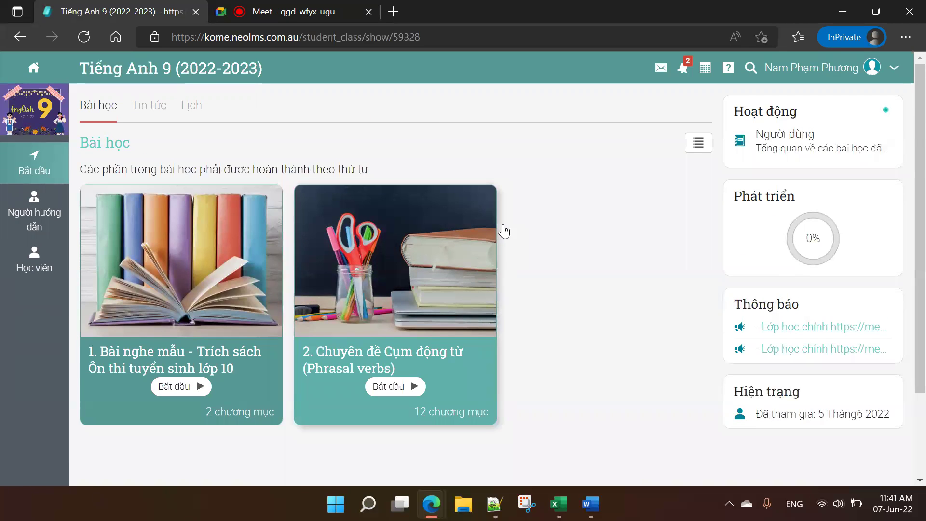
# Step: Switch the class lessons to list view, toggling back to tiles and again to list
pyautogui.click(694, 145)
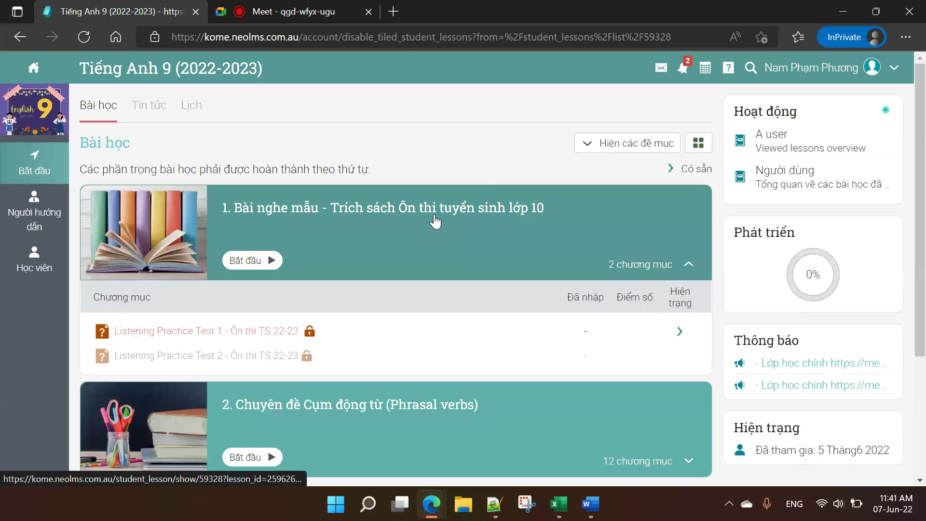
pyautogui.scroll(-4, 432, 289)
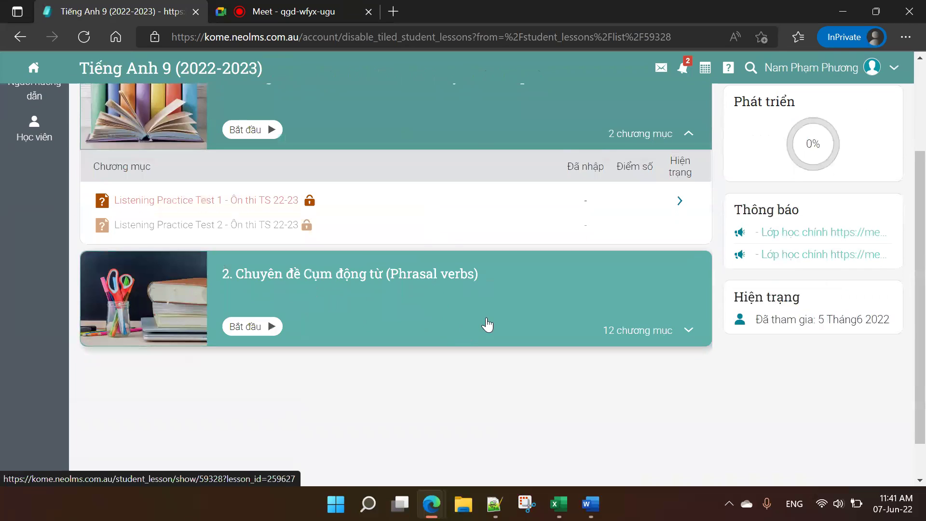
pyautogui.scroll(5, 644, 157)
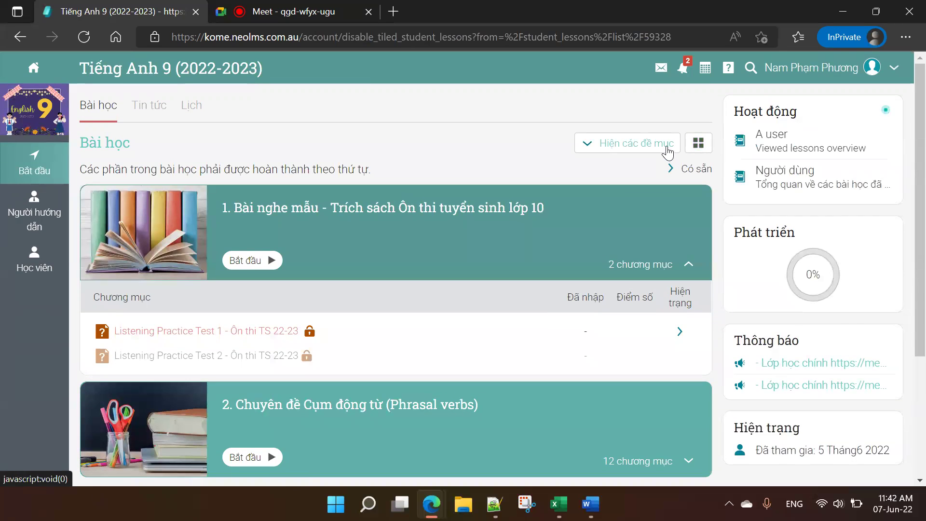
pyautogui.click(697, 146)
pyautogui.click(697, 146)
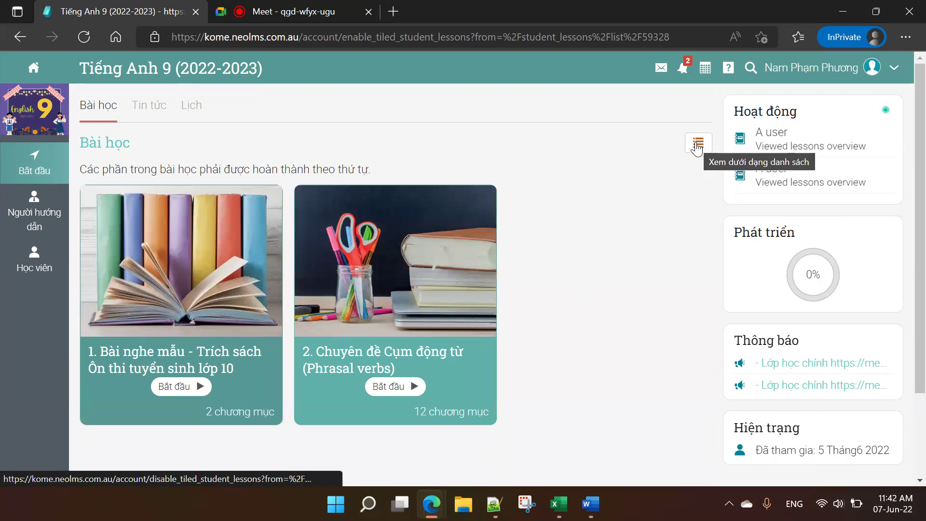
pyautogui.click(697, 149)
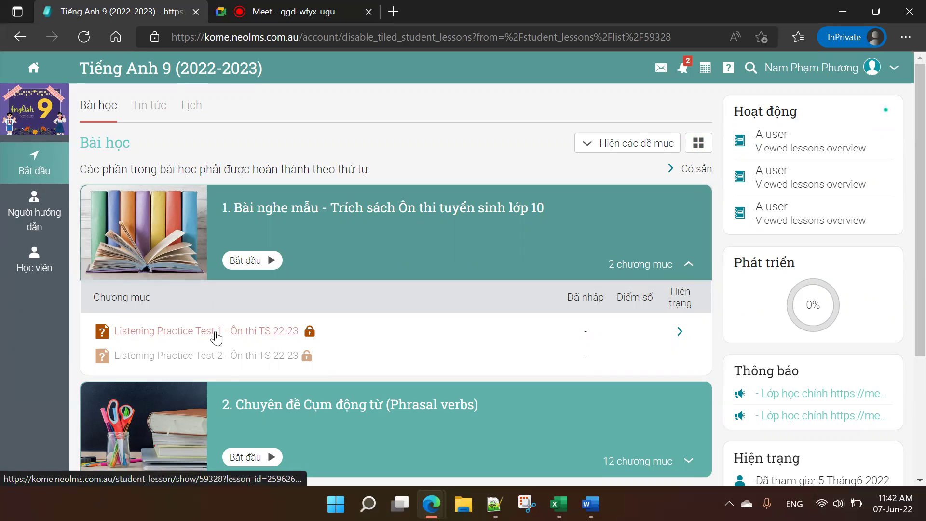
# Step: Scroll the lesson list and select Listening Practice Test 1
pyautogui.scroll(-4, 224, 380)
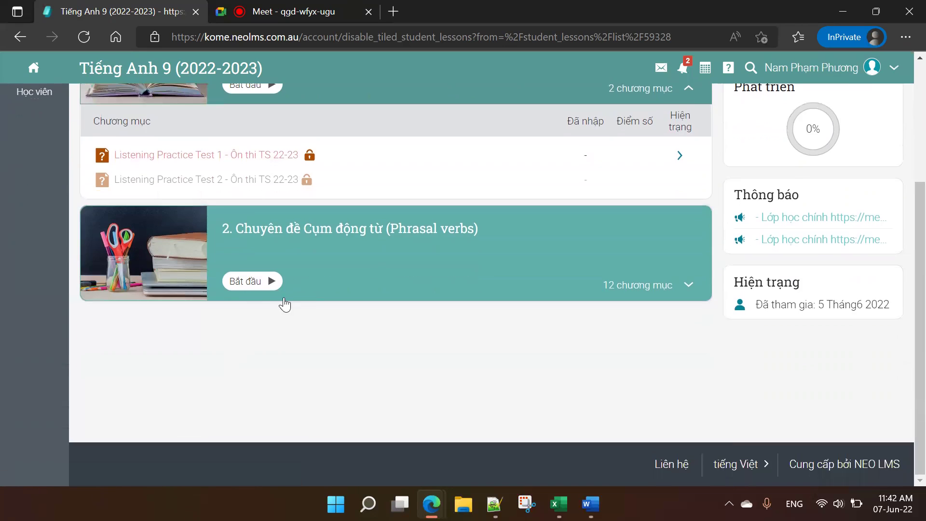
pyautogui.scroll(2, 283, 304)
pyautogui.click(251, 228)
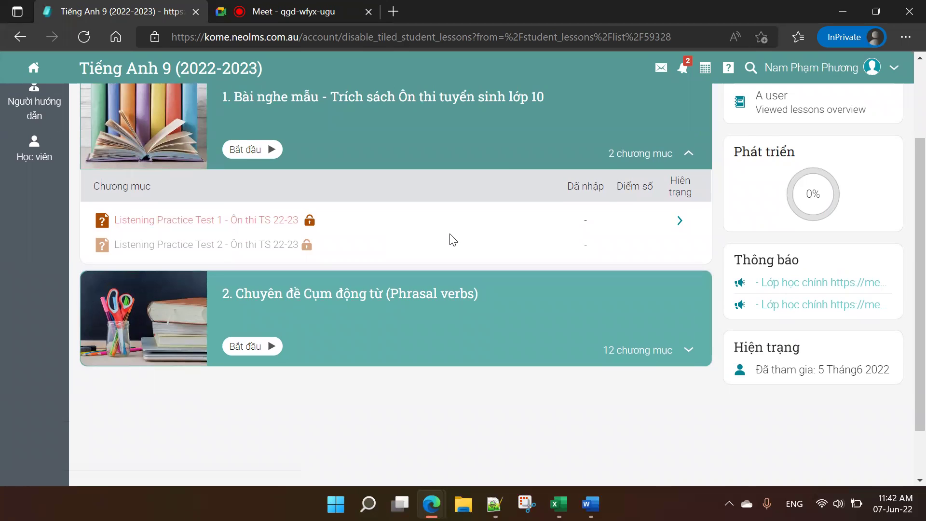
pyautogui.scroll(2, 452, 234)
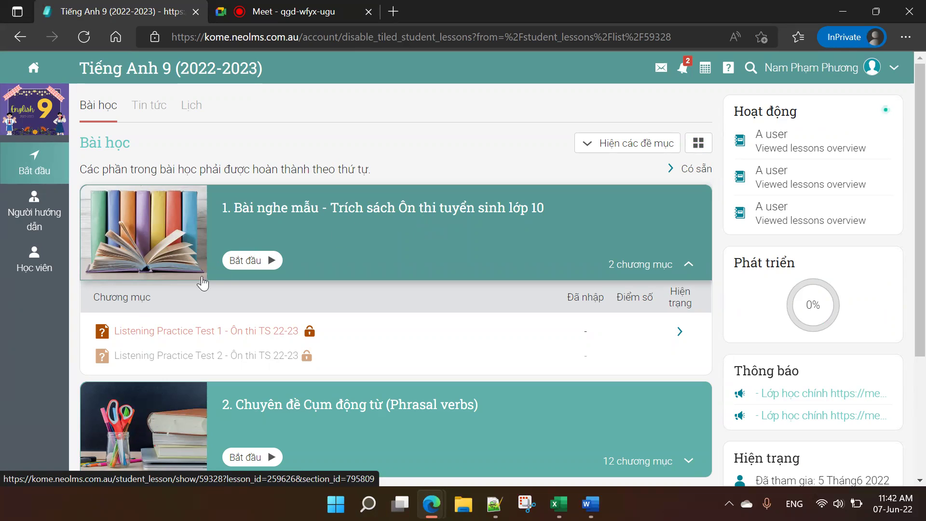
# Step: Open Listening Practice Test 1's instructions and expand the Phrasal verbs lesson in the outline
pyautogui.click(231, 331)
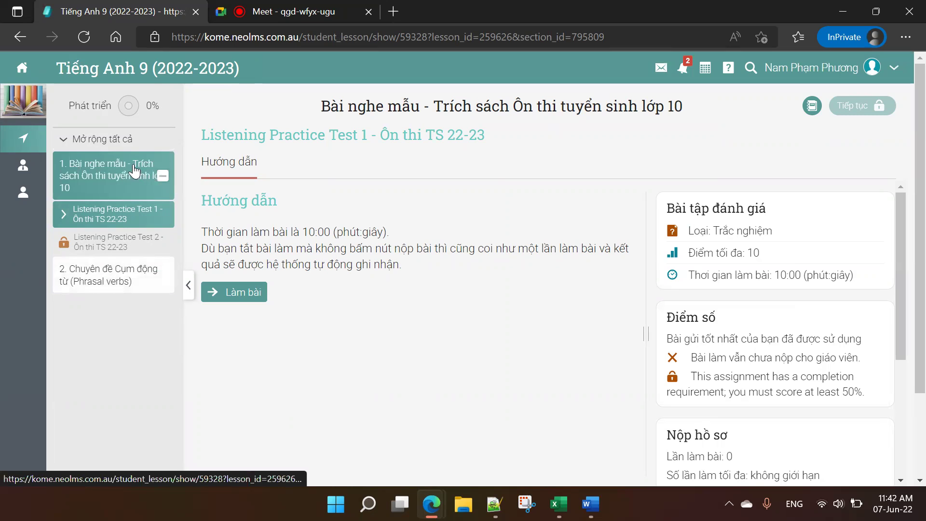
pyautogui.click(162, 278)
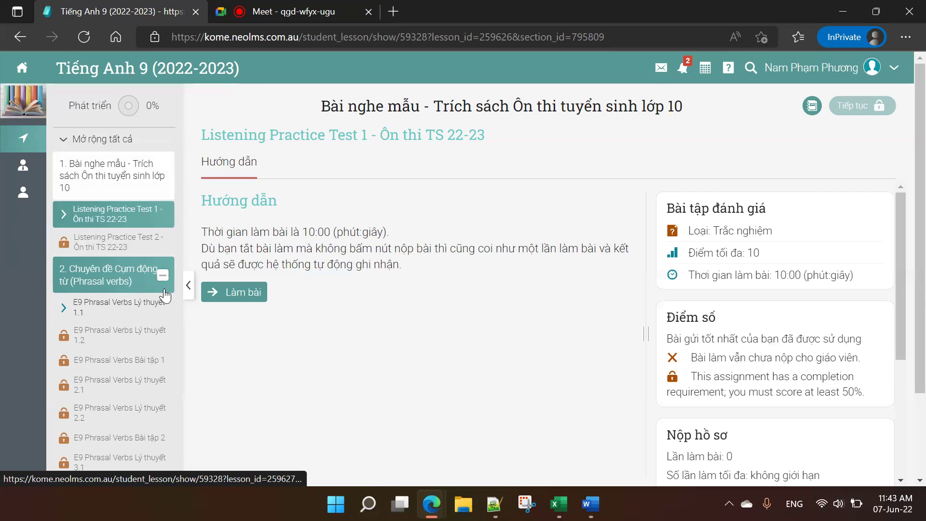
# Step: Browse E9 Phrasal Verbs Lý thuyết 1.1, then return to Listening Practice Test 1
pyautogui.click(136, 285)
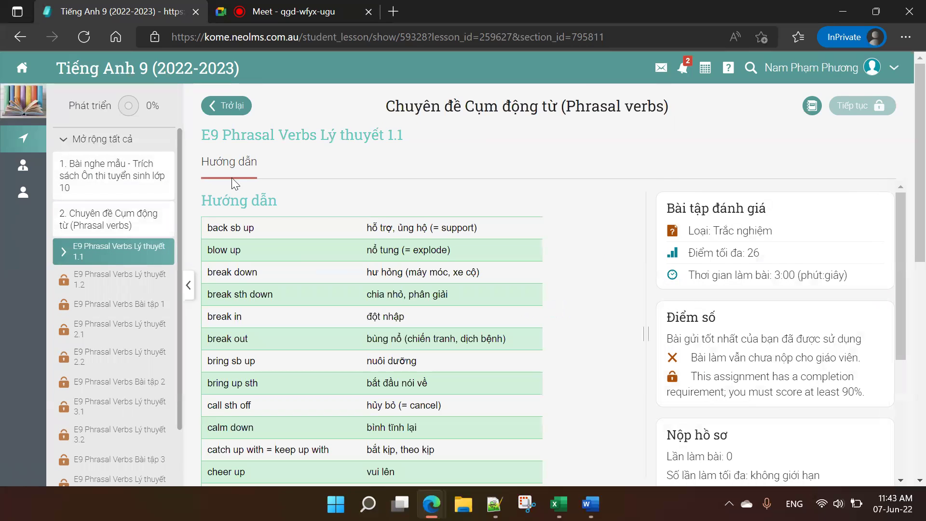
pyautogui.click(160, 176)
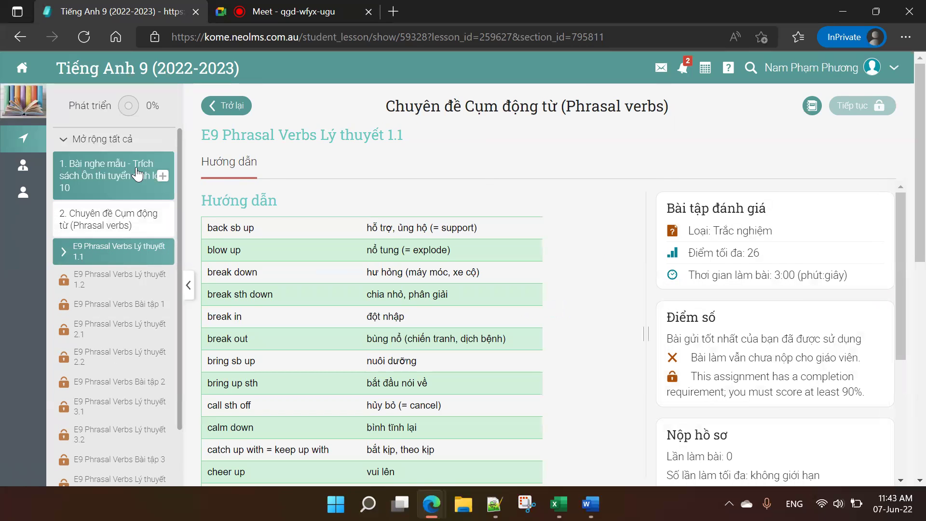
pyautogui.click(116, 218)
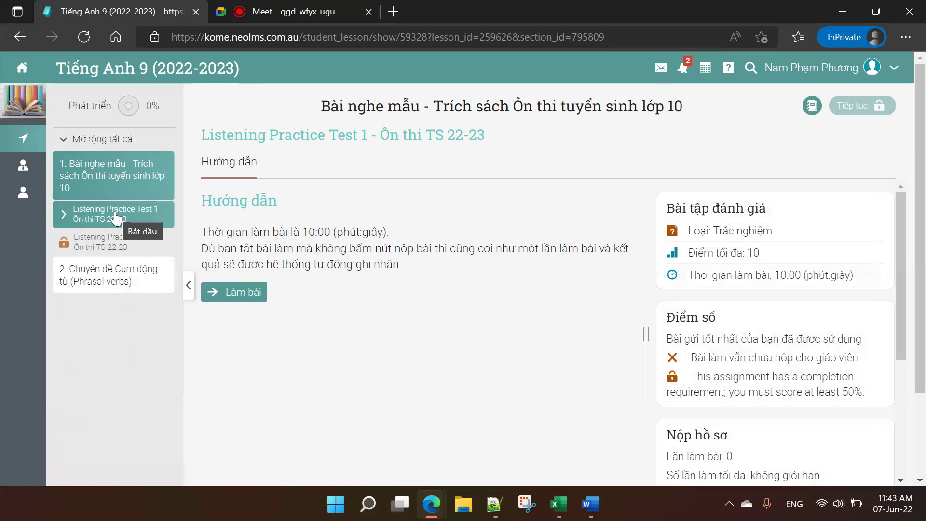
pyautogui.click(110, 249)
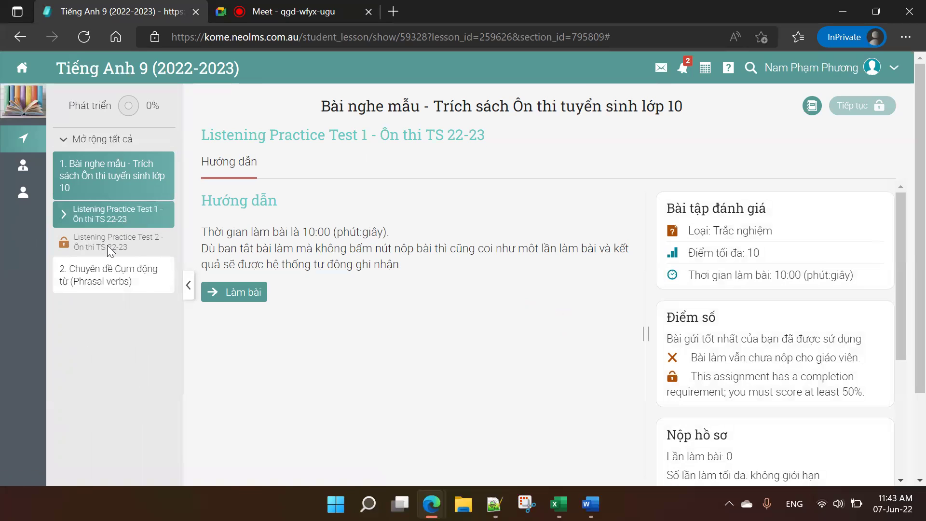
pyautogui.click(163, 278)
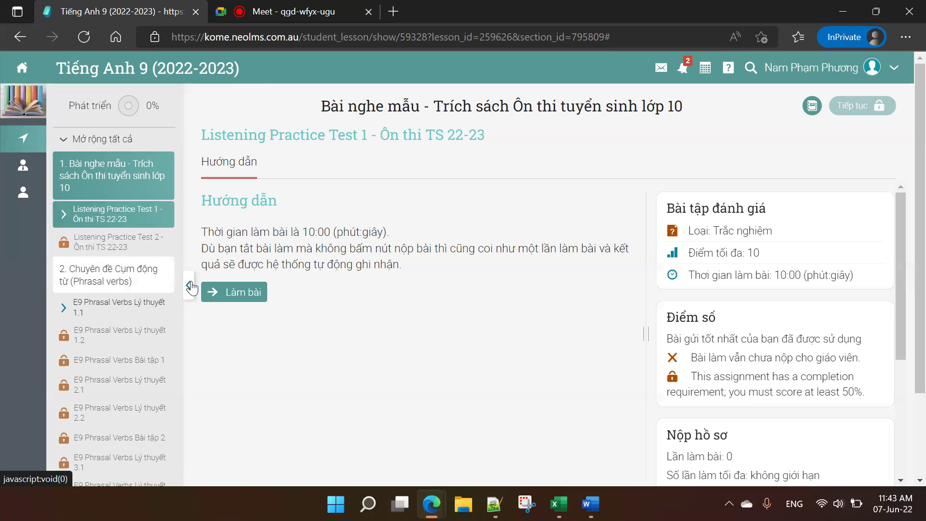
# Step: Review the 50% passing requirement, collapse the course outline, and start the quiz with Làm bài
pyautogui.moveTo(816, 390); pyautogui.dragTo(863, 391)
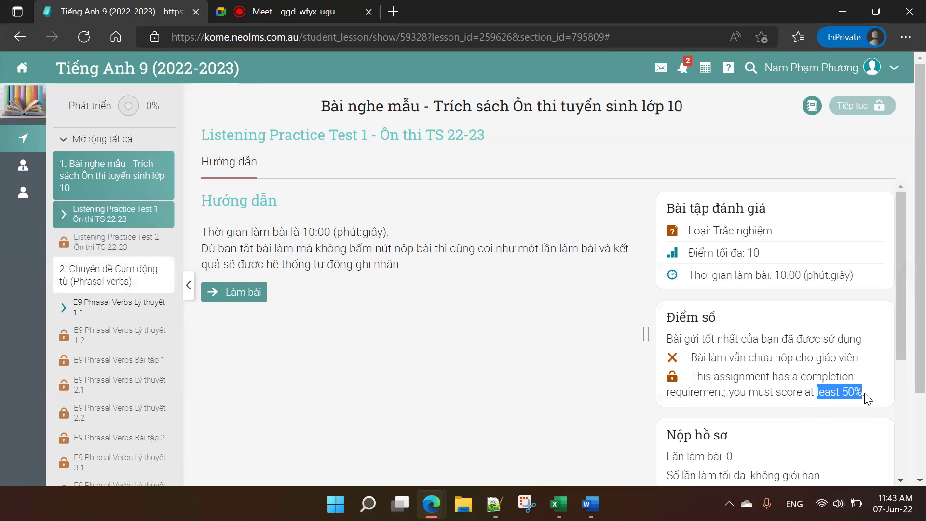
pyautogui.click(865, 393)
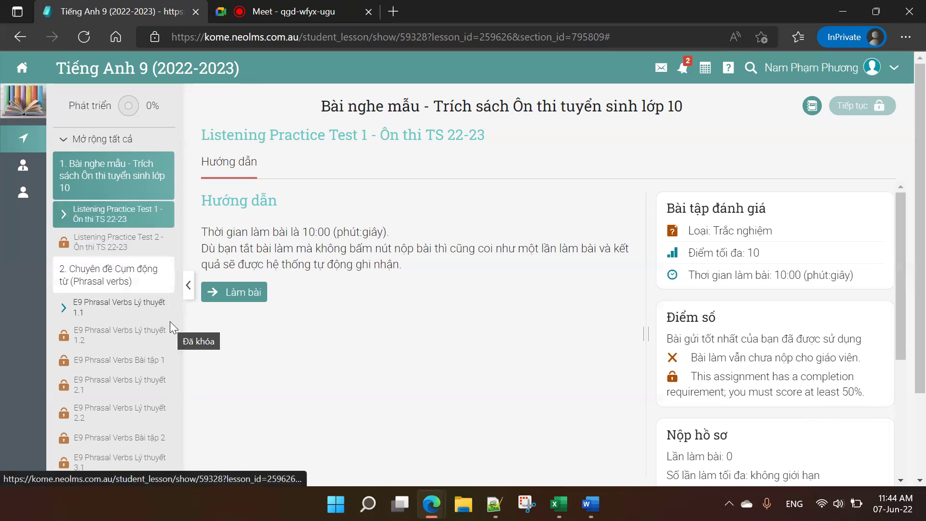
pyautogui.click(114, 308)
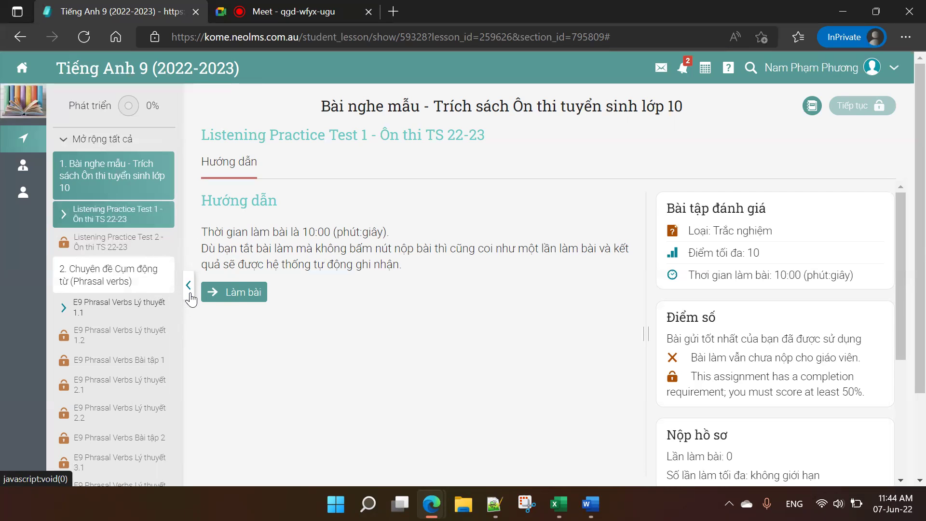
pyautogui.click(189, 285)
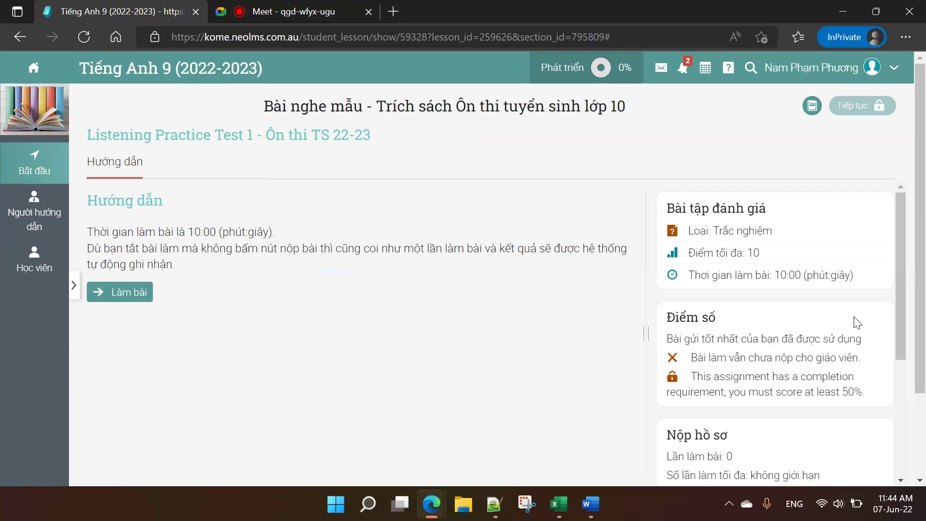
pyautogui.click(134, 293)
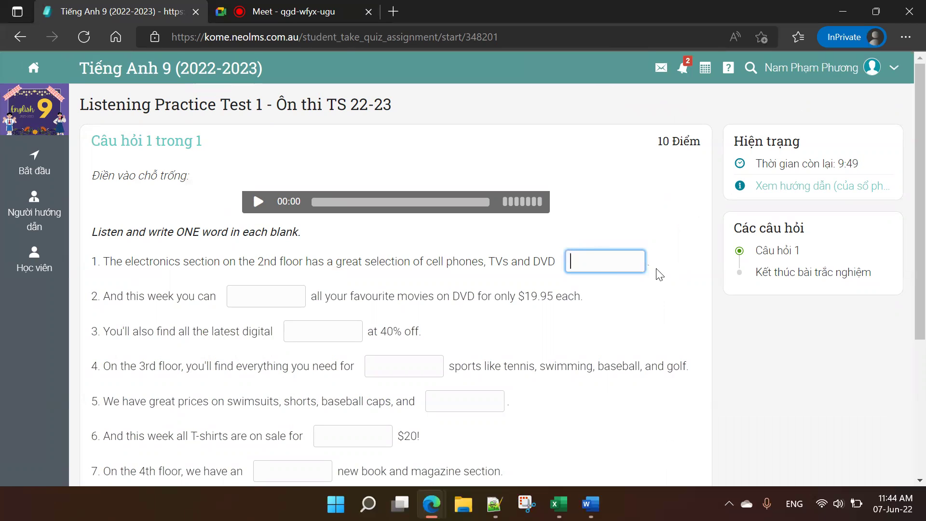
# Step: Fill the test blanks with placeholder answers 'sdsh', 'fhlas' and 'fdhla'
pyautogui.write('sdsh')
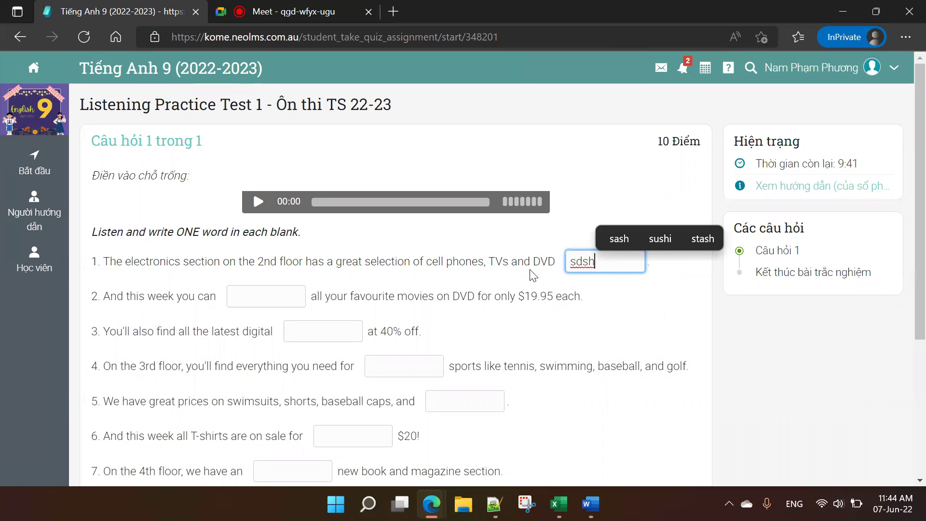
pyautogui.press('Tab')
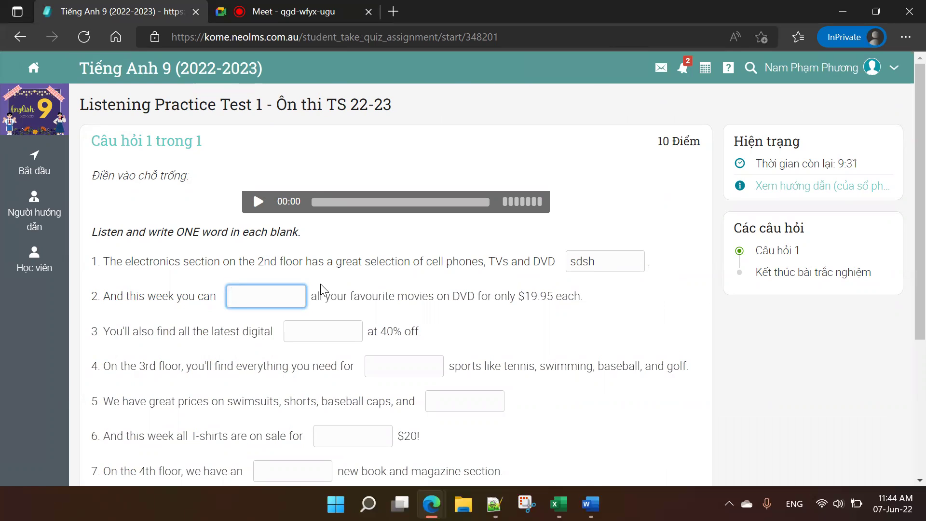
pyautogui.press('Tab')
pyautogui.press('Tab')
pyautogui.press('Tab')
pyautogui.press('Tab')
pyautogui.press('Tab')
pyautogui.press('Tab')
pyautogui.press('Tab')
pyautogui.press('Tab')
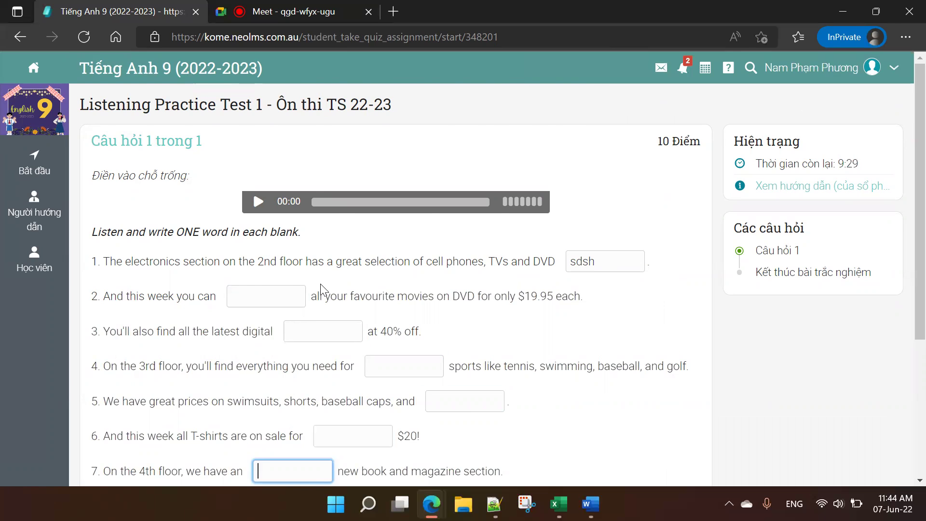
pyautogui.press('Tab')
pyautogui.press('Tab')
pyautogui.press('Tab')
pyautogui.press('Tab')
pyautogui.press('Tab')
pyautogui.press('Tab')
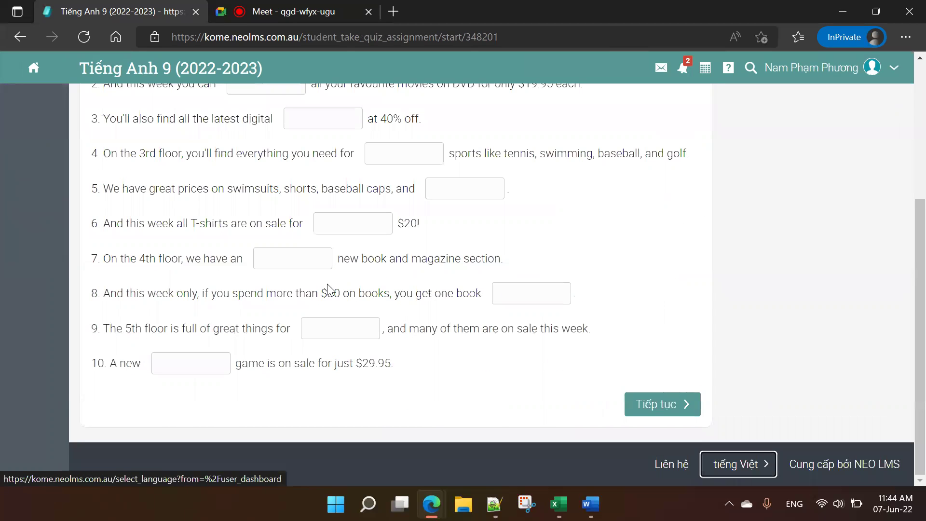
pyautogui.scroll(3, 424, 290)
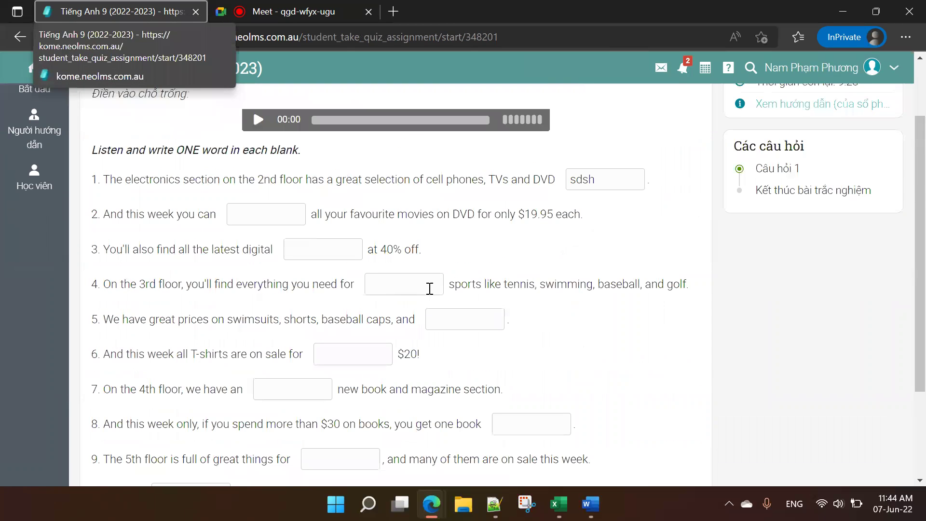
pyautogui.click(408, 288)
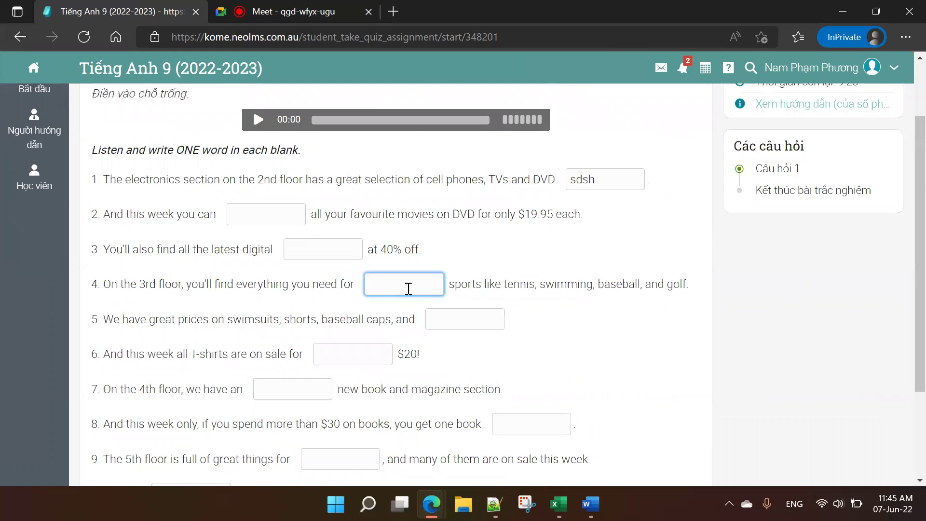
pyautogui.hotkey('shift', 'Tab')
pyautogui.hotkey('shift', 'Tab')
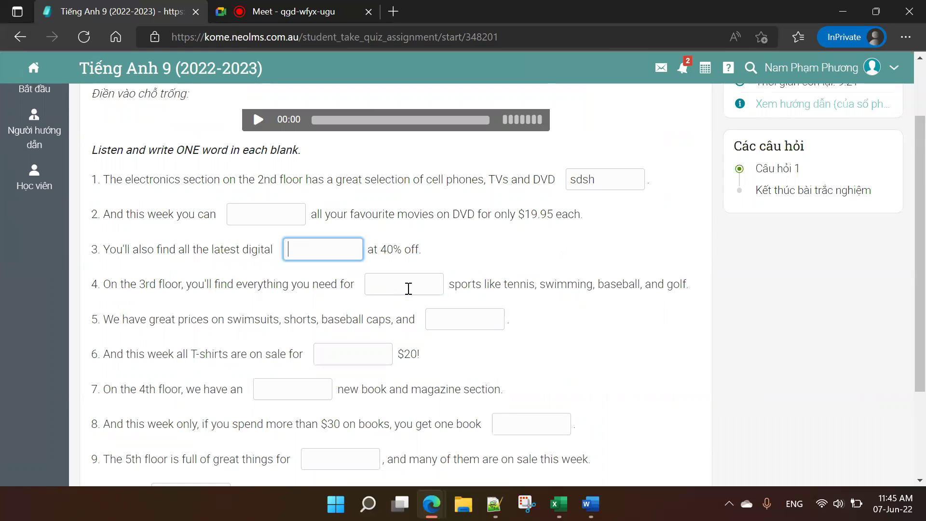
pyautogui.hotkey('shift', 'Tab')
pyautogui.hotkey('shift', 'Tab')
pyautogui.hotkey('shift', 'Tab')
pyautogui.press('Tab')
pyautogui.press('Tab')
pyautogui.press('Tab')
pyautogui.press('Tab')
pyautogui.write('fhlas')
pyautogui.press('Tab')
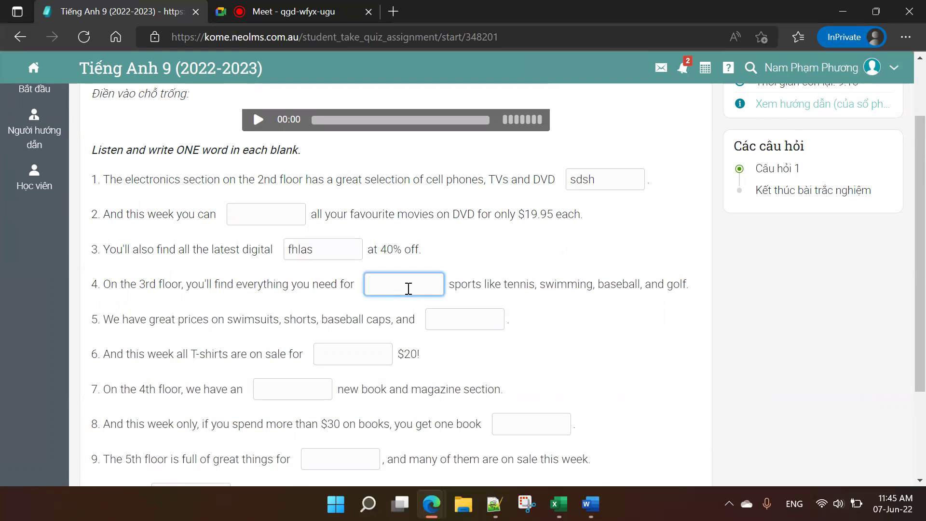
pyautogui.write('fdhla')
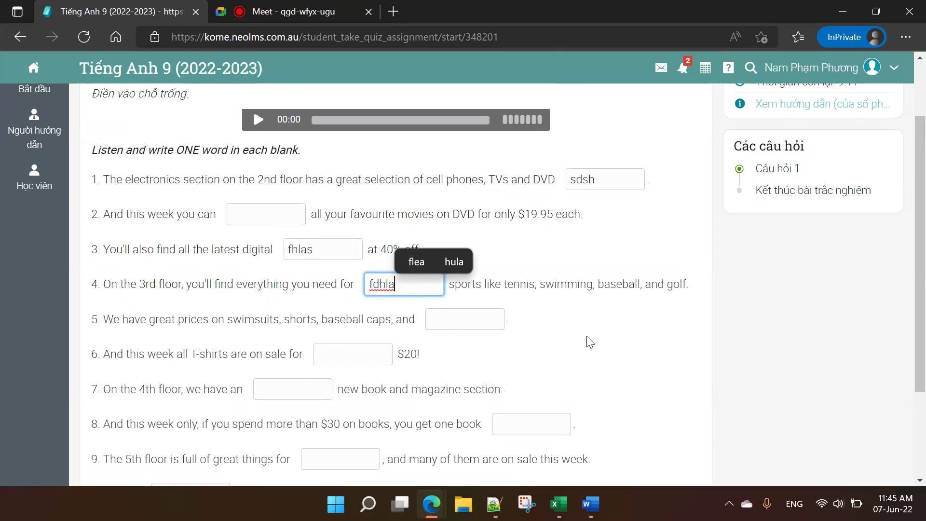
# Step: Continue to the end of the test and submit it with Hoàn tất
pyautogui.scroll(-2, 599, 350)
pyautogui.scroll(-1, 602, 353)
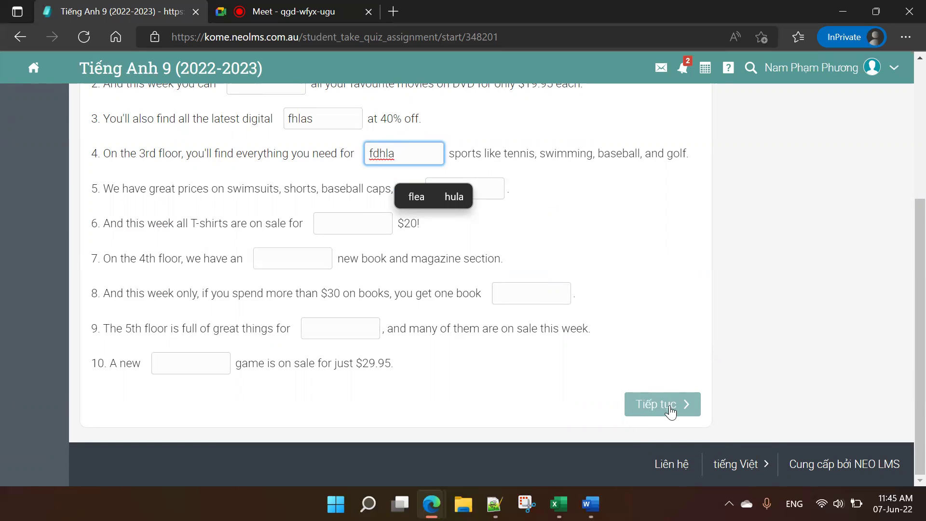
pyautogui.scroll(3, 262, 161)
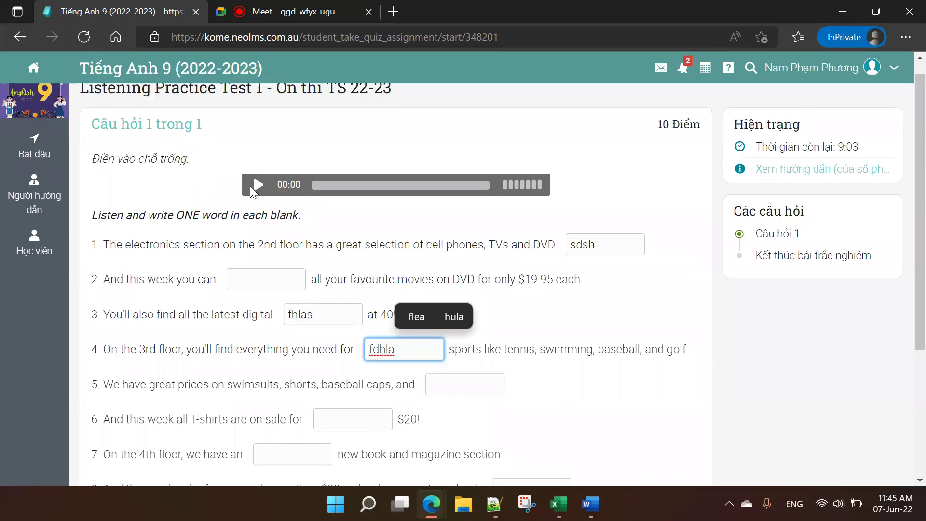
pyautogui.scroll(-4, 593, 209)
pyautogui.click(636, 404)
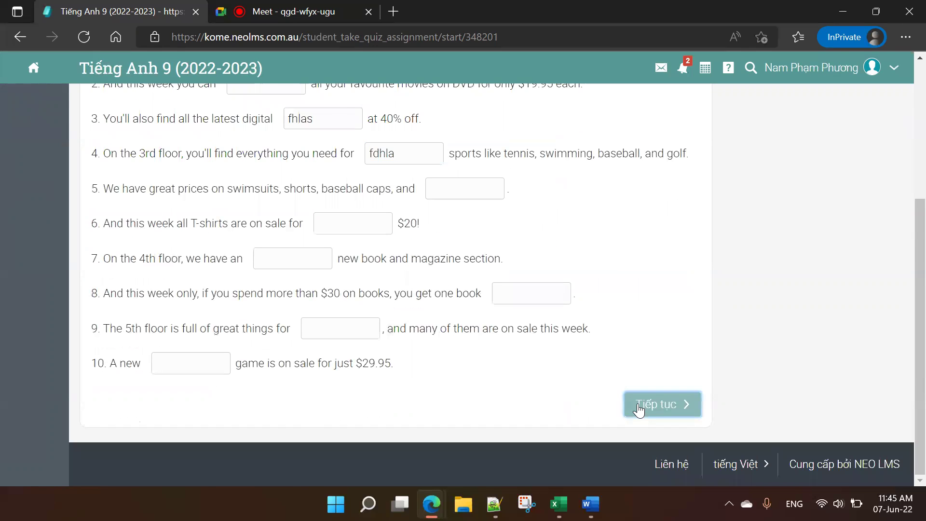
pyautogui.scroll(1, 641, 410)
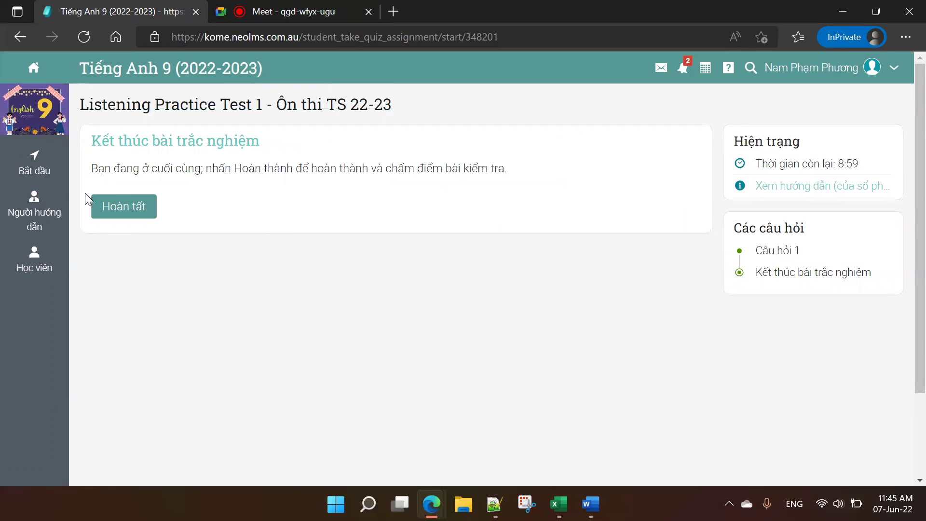
pyautogui.click(112, 219)
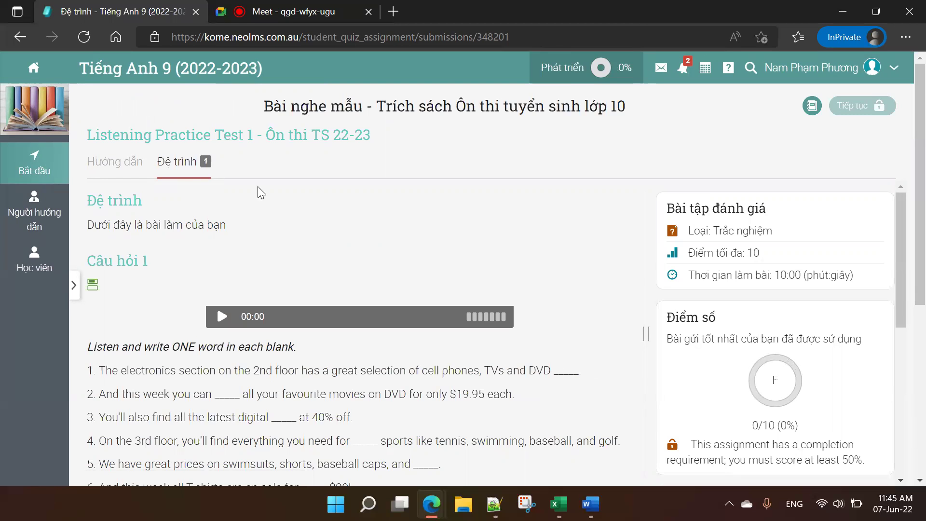
# Step: Scroll the submission page and select the submitted answers to review them
pyautogui.scroll(-5, 332, 280)
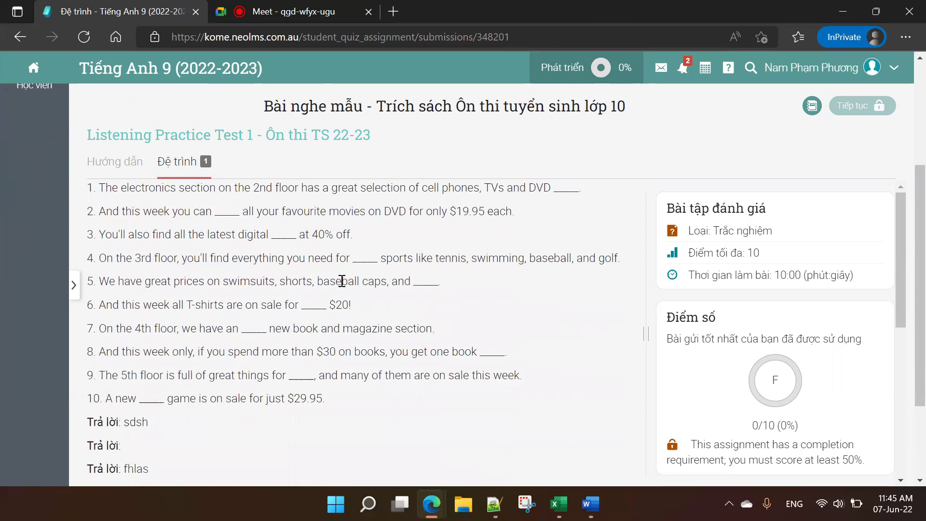
pyautogui.moveTo(103, 349); pyautogui.dragTo(157, 419)
pyautogui.scroll(-1, 244, 314)
pyautogui.scroll(5, 249, 316)
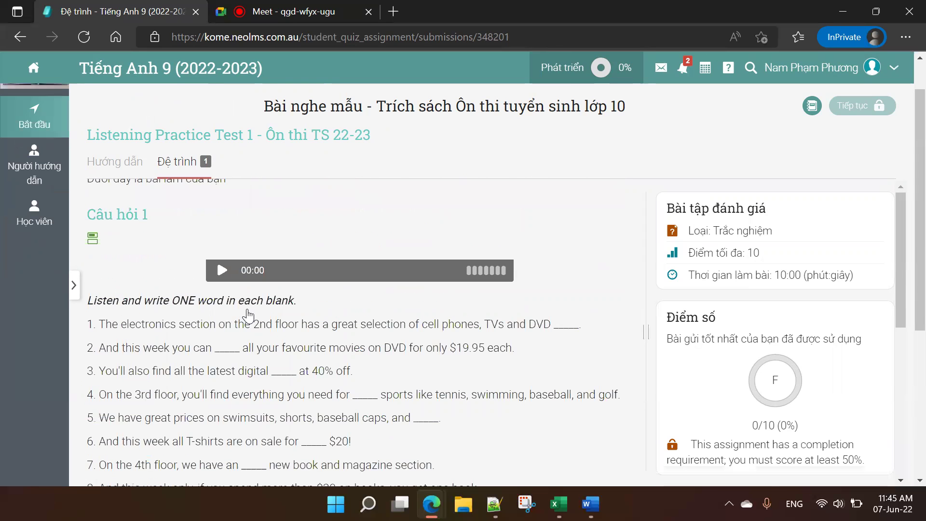
pyautogui.scroll(1, 248, 316)
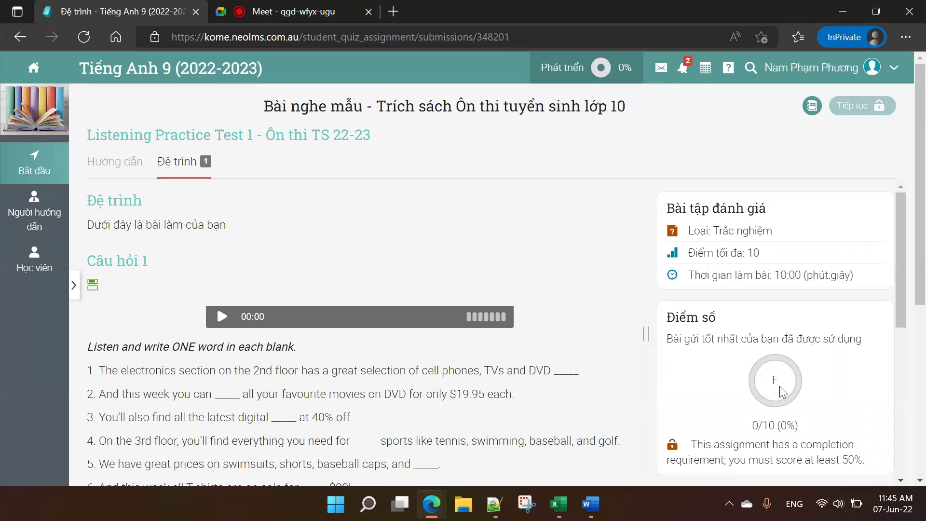
# Step: Highlight the 0/10 (0%) score and 50% requirement, then expand the course lesson list
pyautogui.click(792, 414)
pyautogui.moveTo(864, 459); pyautogui.dragTo(842, 459)
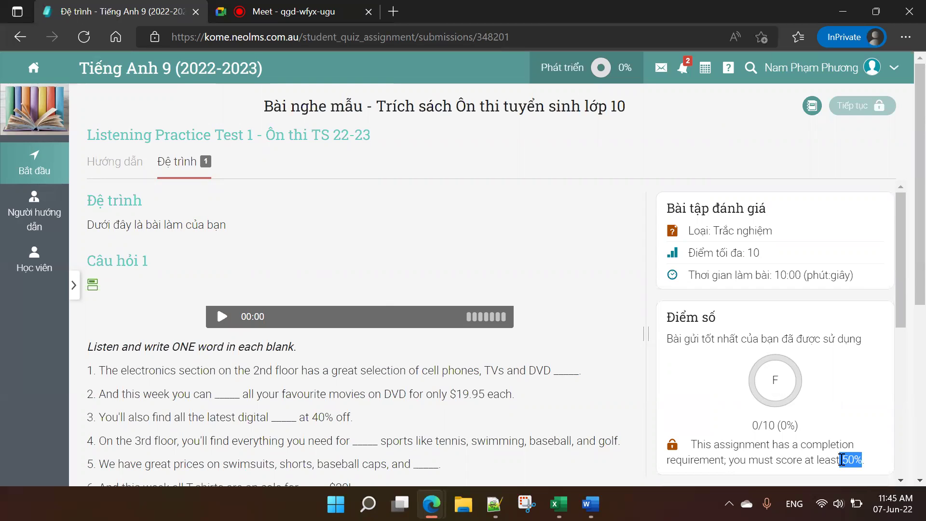
pyautogui.moveTo(797, 426); pyautogui.dragTo(771, 406)
pyautogui.click(831, 429)
pyautogui.moveTo(753, 426); pyautogui.dragTo(802, 429)
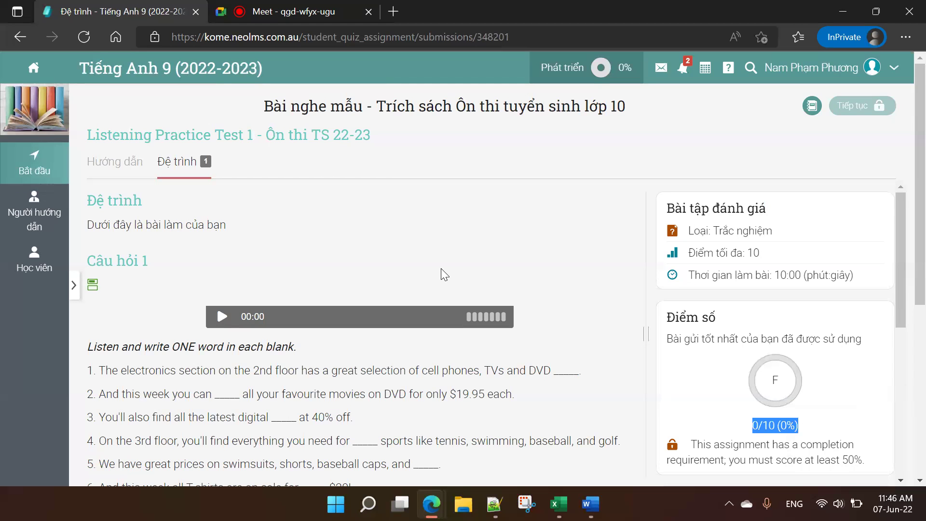
pyautogui.click(122, 172)
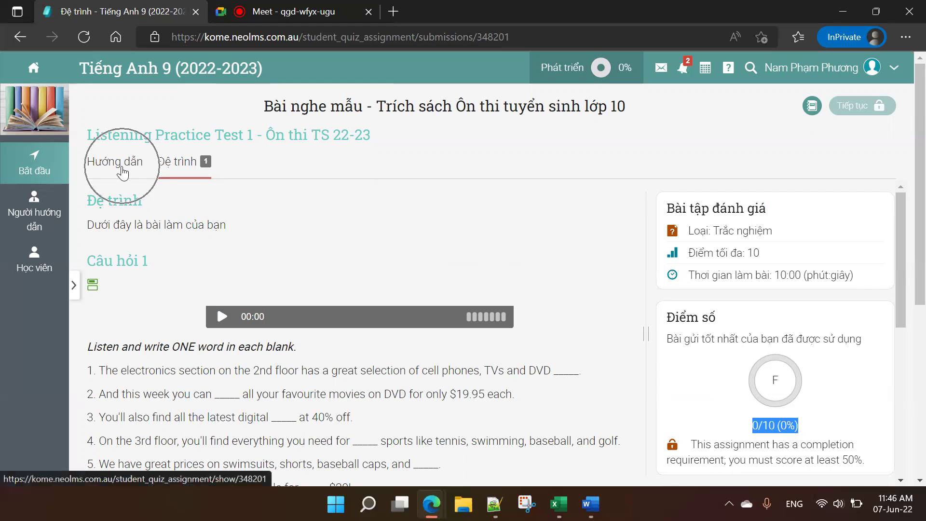
pyautogui.click(75, 288)
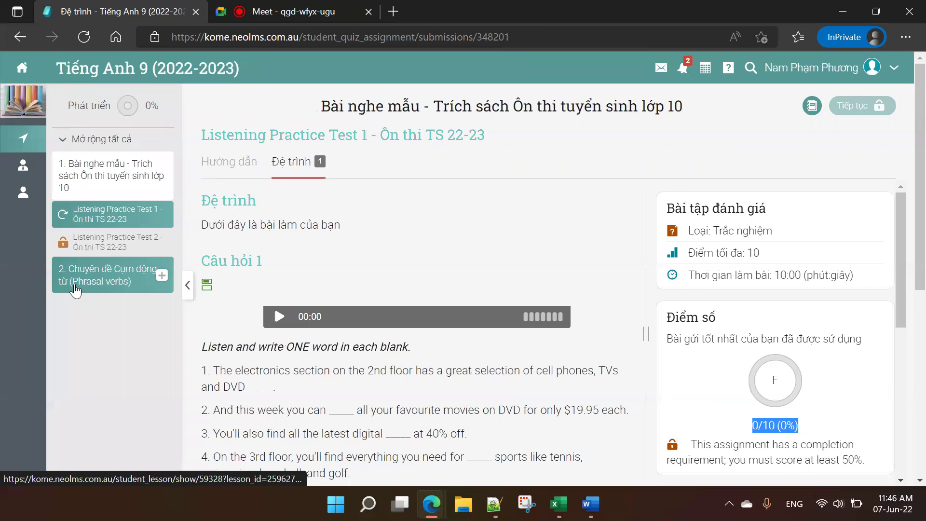
# Step: Open Listening Practice Test 1 and try its locked Tiếp tục button repeatedly
pyautogui.click(99, 218)
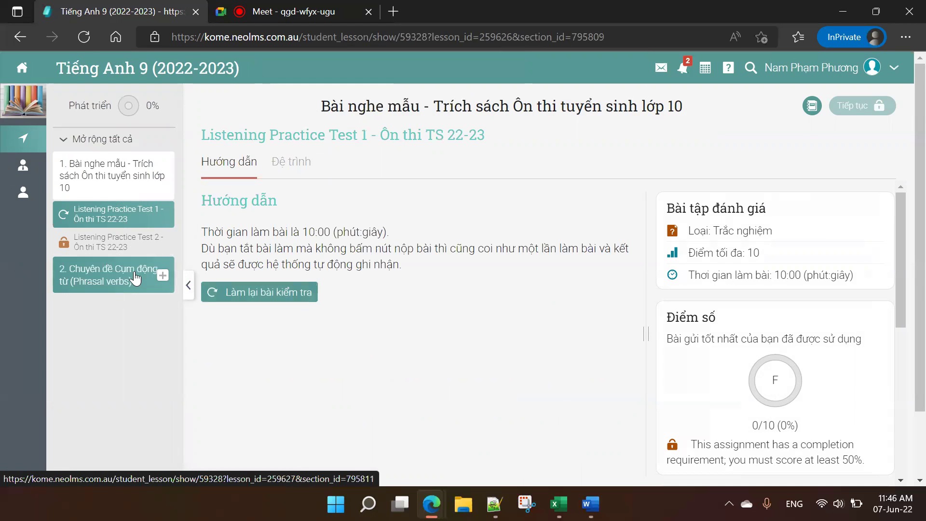
pyautogui.click(864, 109)
pyautogui.click(863, 109)
pyautogui.click(864, 109)
pyautogui.click(864, 109)
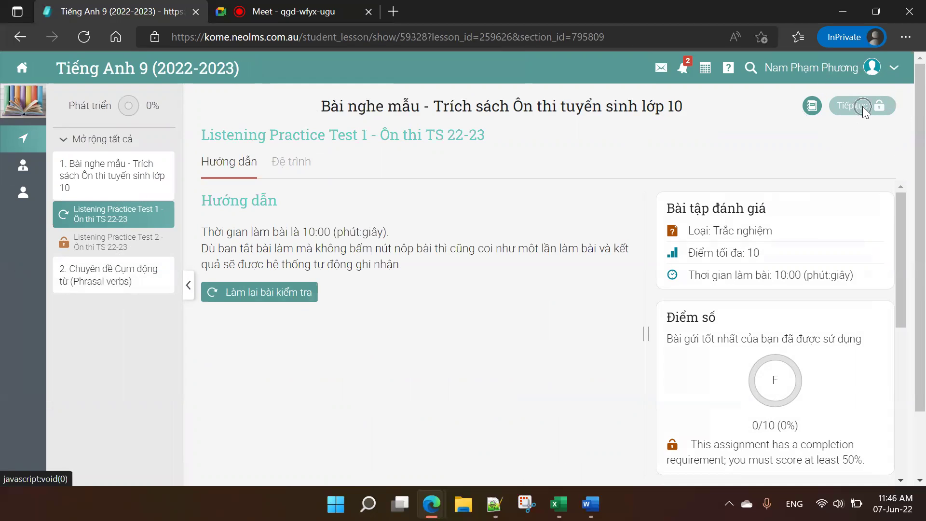
pyautogui.click(863, 109)
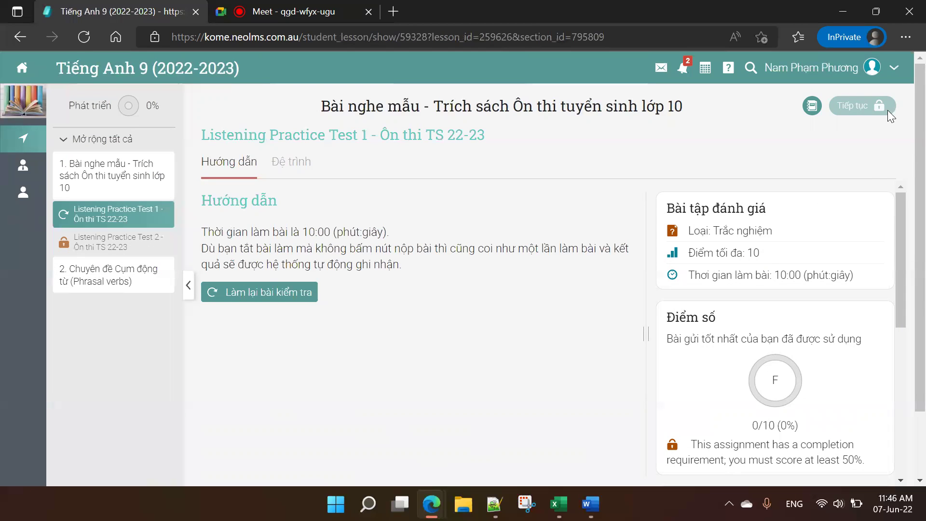
# Step: Expand the Phrasal verbs section and open E9 Phrasal Verbs Lý thuyết 1.1
pyautogui.click(207, 110)
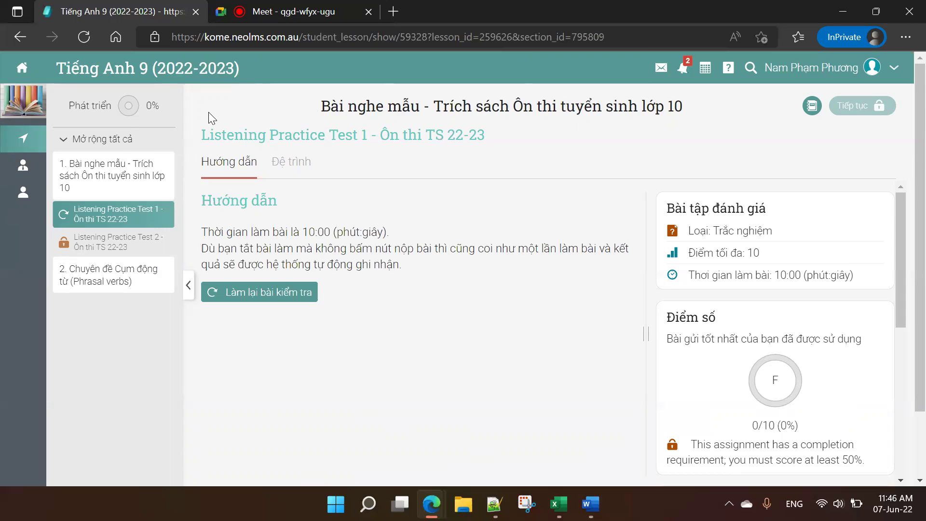
pyautogui.click(150, 282)
pyautogui.click(134, 312)
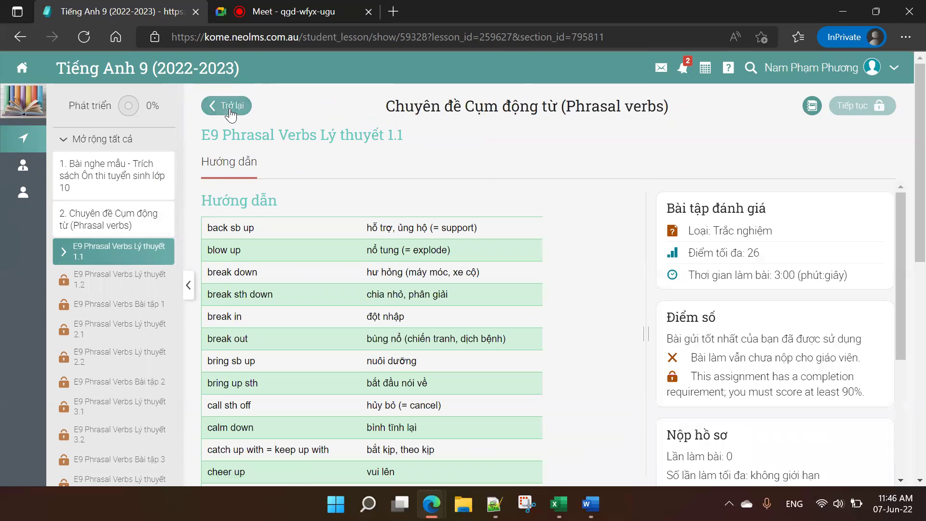
# Step: Collapse the lesson sidebar to view the Lý thuyết 1.1 phrasal-verb table with Vietnamese meanings
pyautogui.click(230, 112)
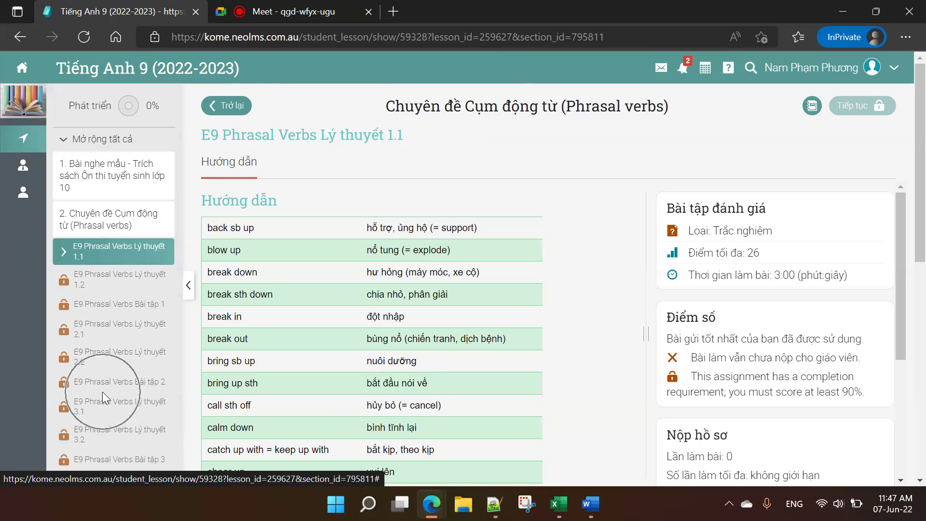
pyautogui.click(188, 288)
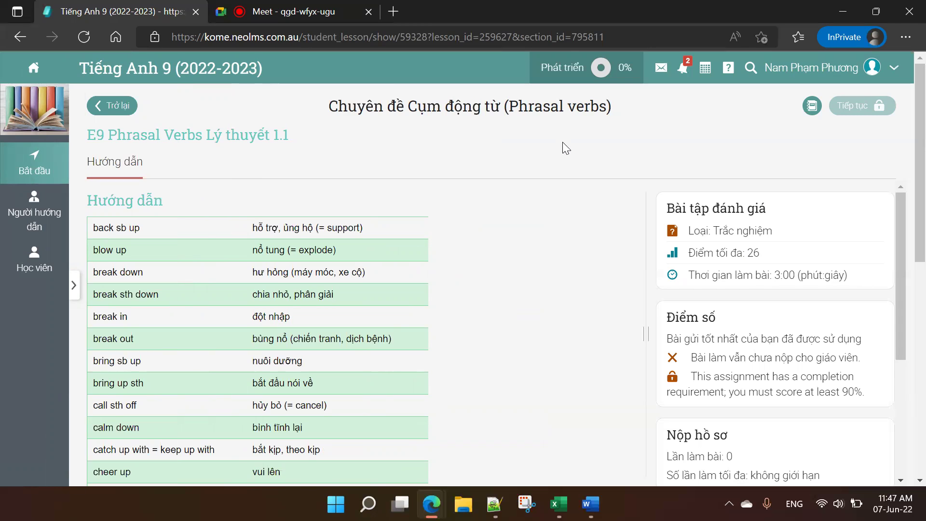
pyautogui.click(813, 107)
pyautogui.click(814, 110)
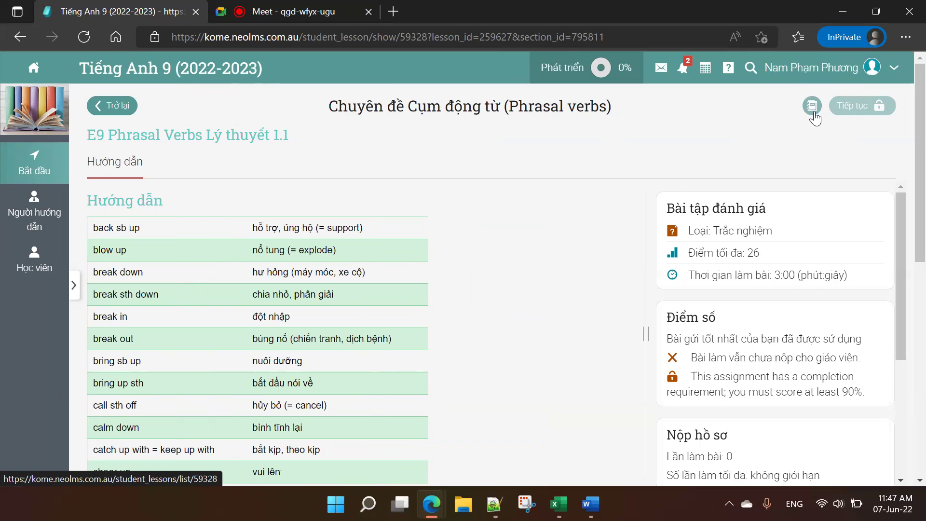
pyautogui.moveTo(43, 171)
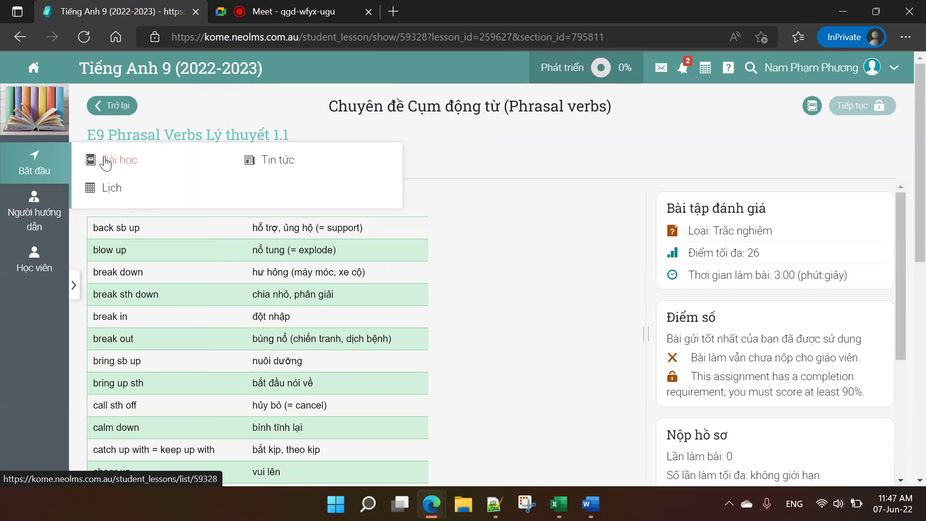
# Step: Go to the Tiếng Anh 9 Bài học list and browse the twelve Phrasal verbs chapters
pyautogui.click(106, 162)
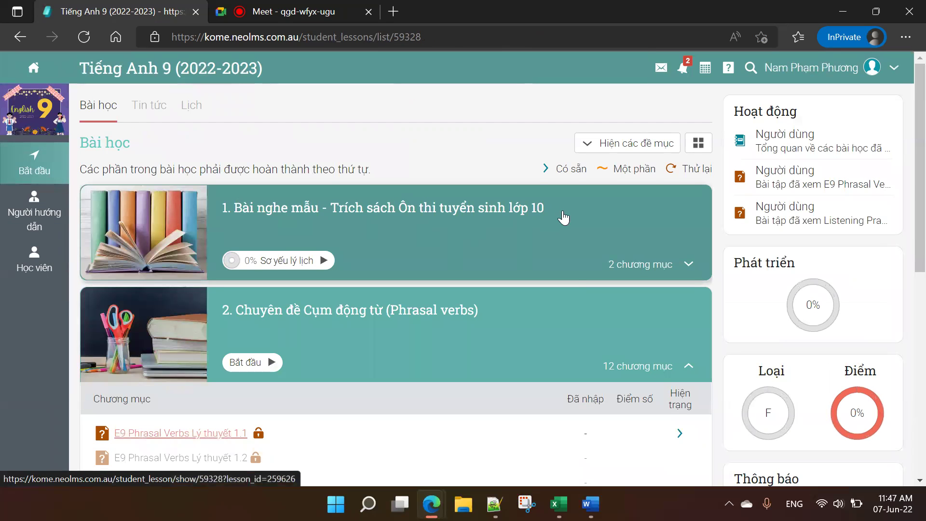
pyautogui.scroll(-5, 573, 237)
pyautogui.scroll(5, 574, 239)
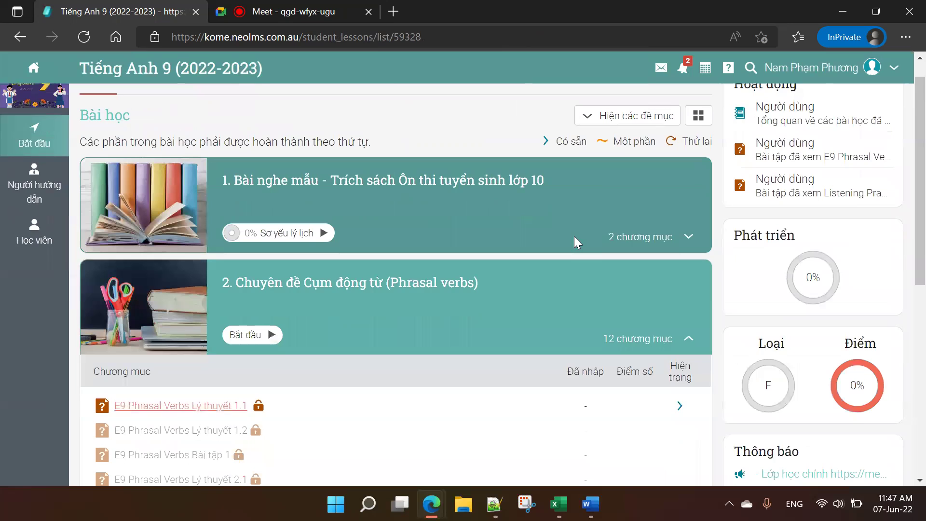
pyautogui.scroll(1, 574, 236)
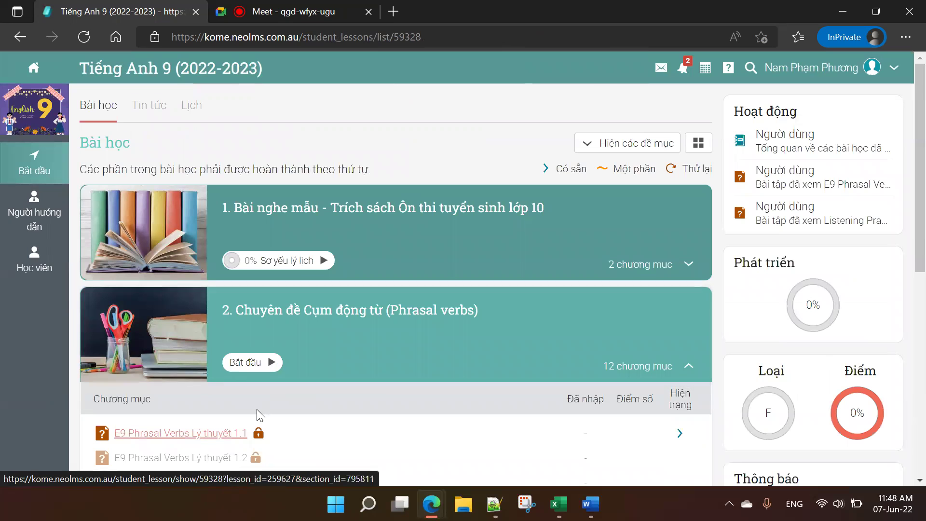
pyautogui.scroll(-5, 257, 411)
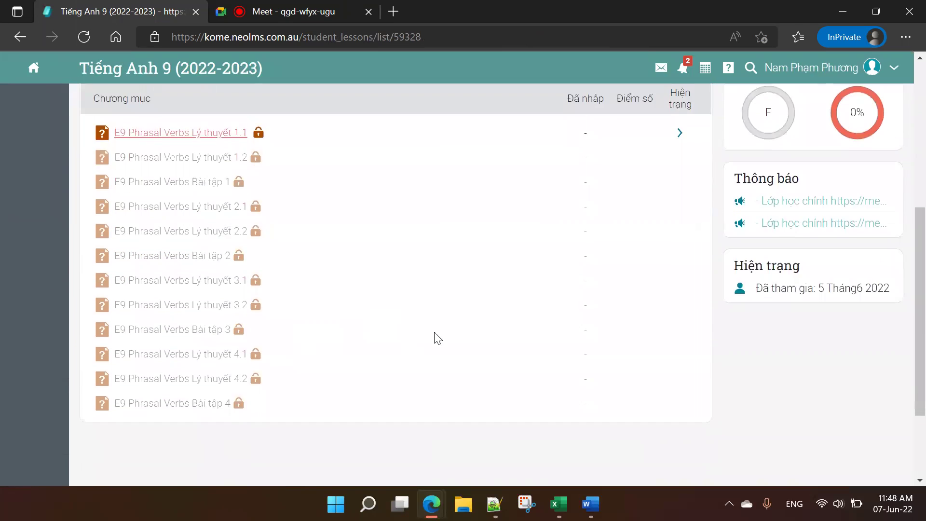
pyautogui.scroll(6, 448, 325)
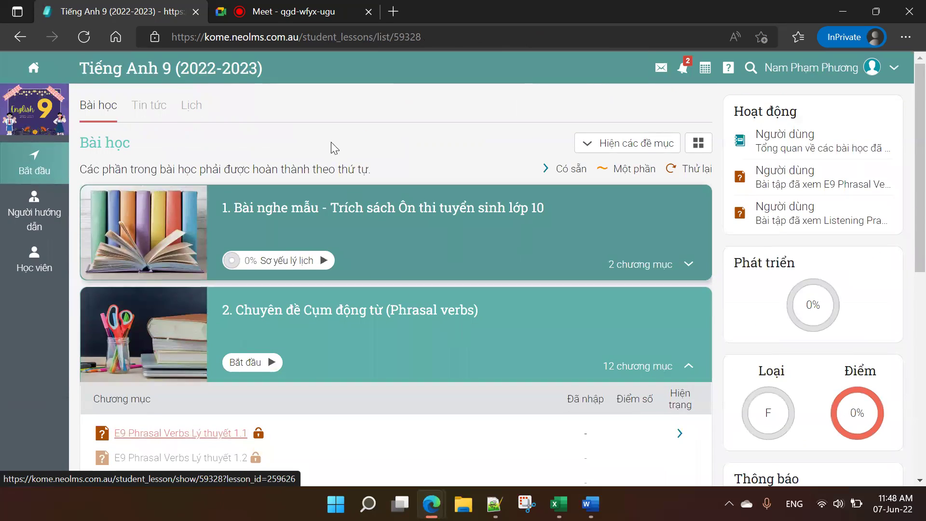
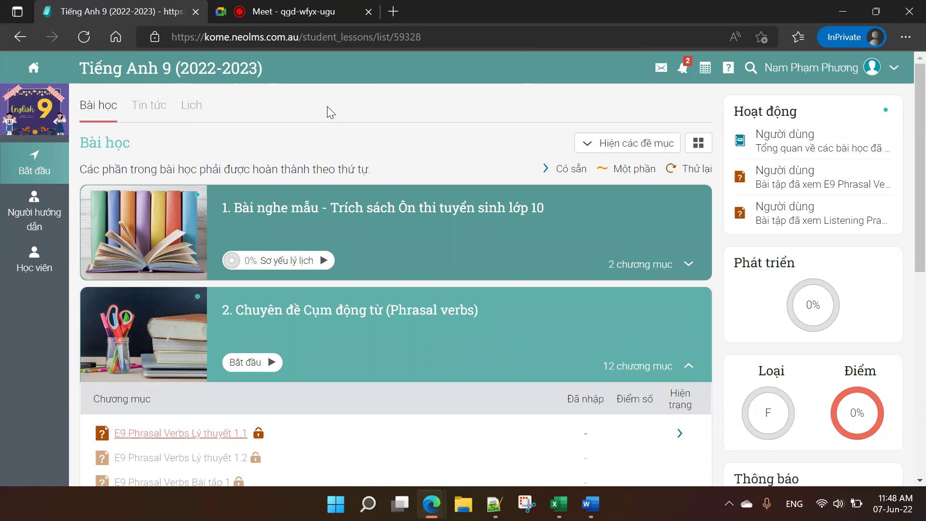
# Step: Highlight the start of the Tiếng Anh 9 course title, then clear the selection
pyautogui.moveTo(96, 149)
pyautogui.moveTo(79, 64); pyautogui.dragTo(279, 71)
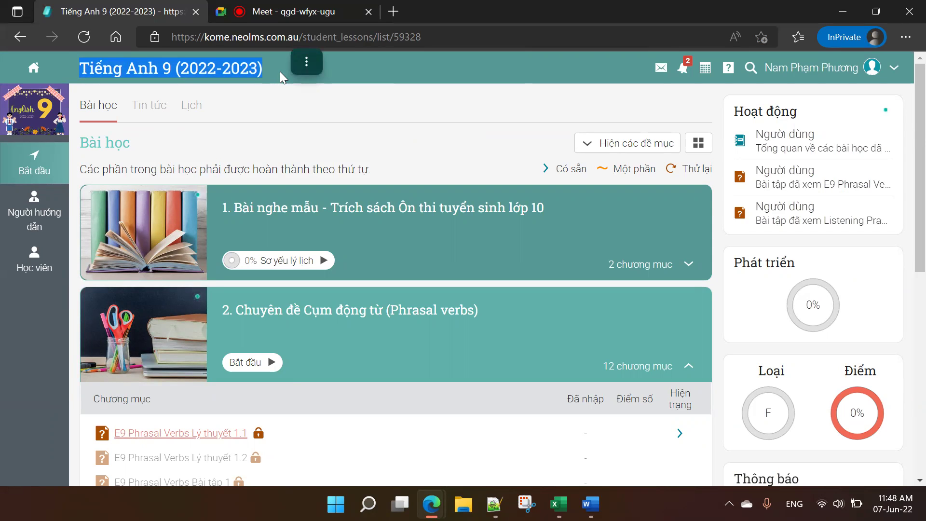
pyautogui.click(251, 140)
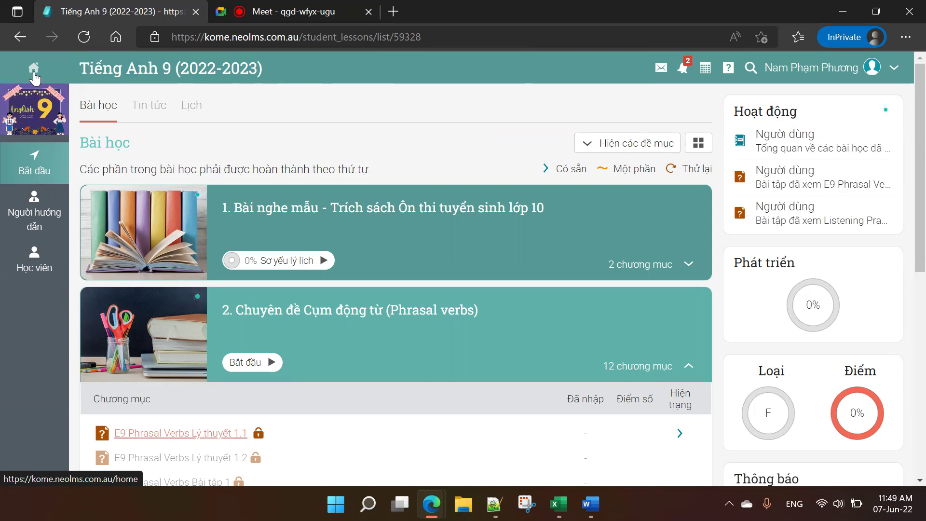
# Step: Go to the Kome The Little Rice Home School dashboard and scroll to the Đã tham gia course cards
pyautogui.click(34, 74)
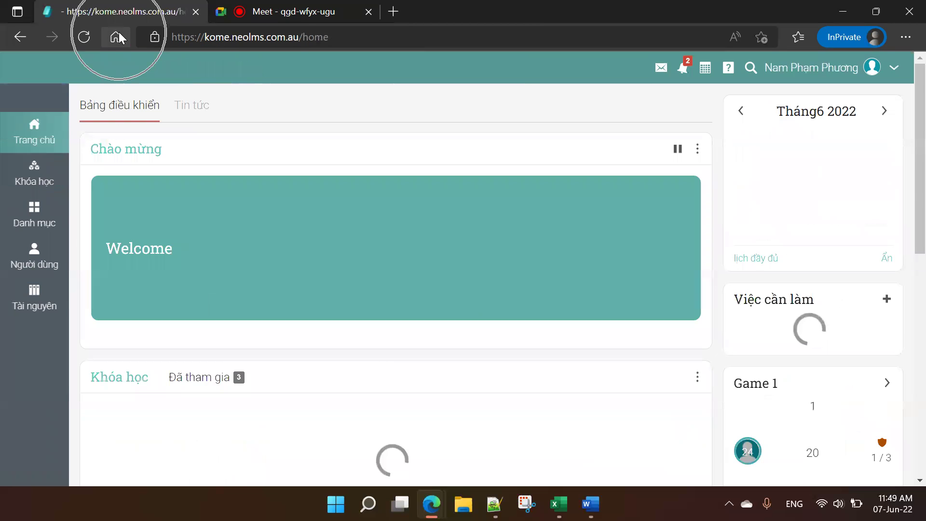
pyautogui.click(118, 34)
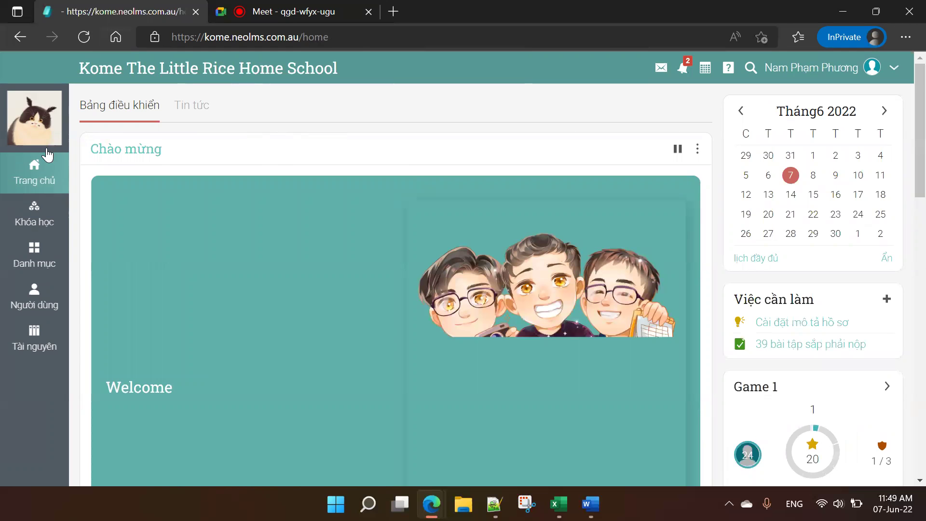
pyautogui.moveTo(39, 165)
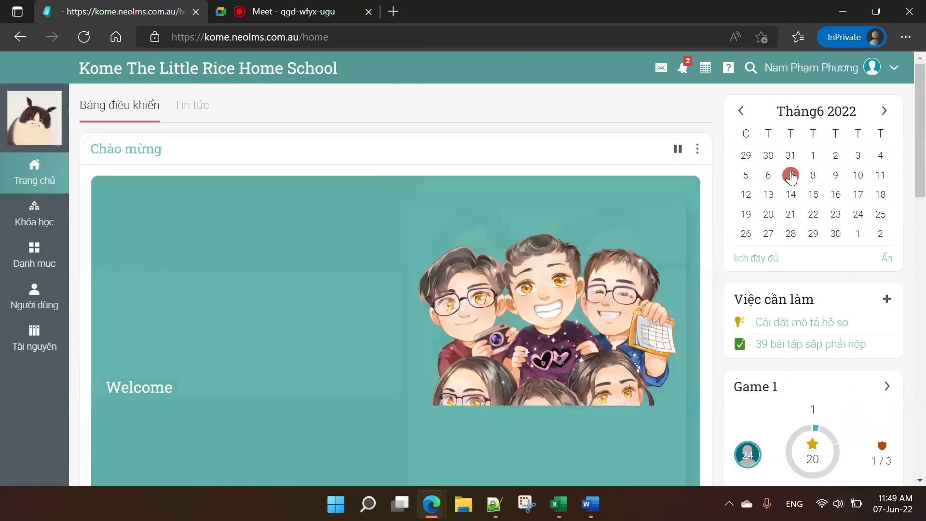
pyautogui.scroll(-3, 518, 247)
pyautogui.scroll(-5, 518, 247)
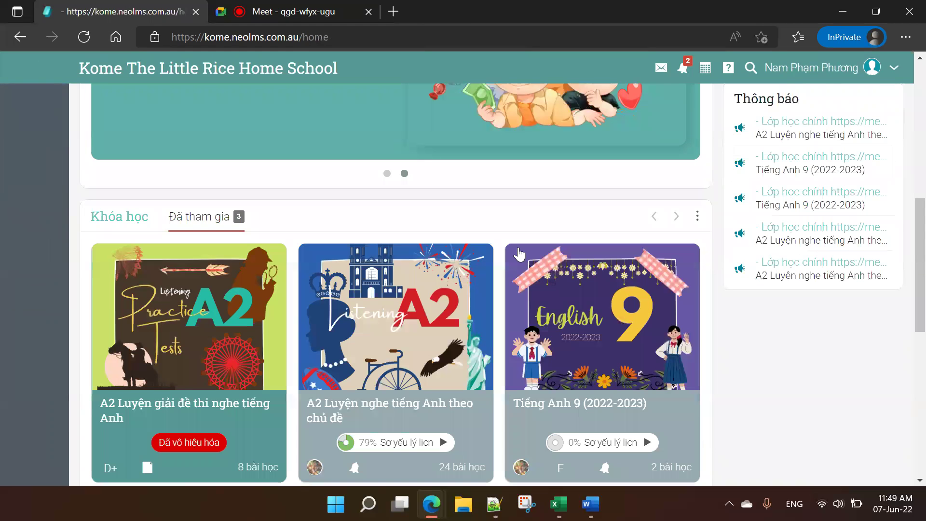
pyautogui.scroll(-2, 519, 255)
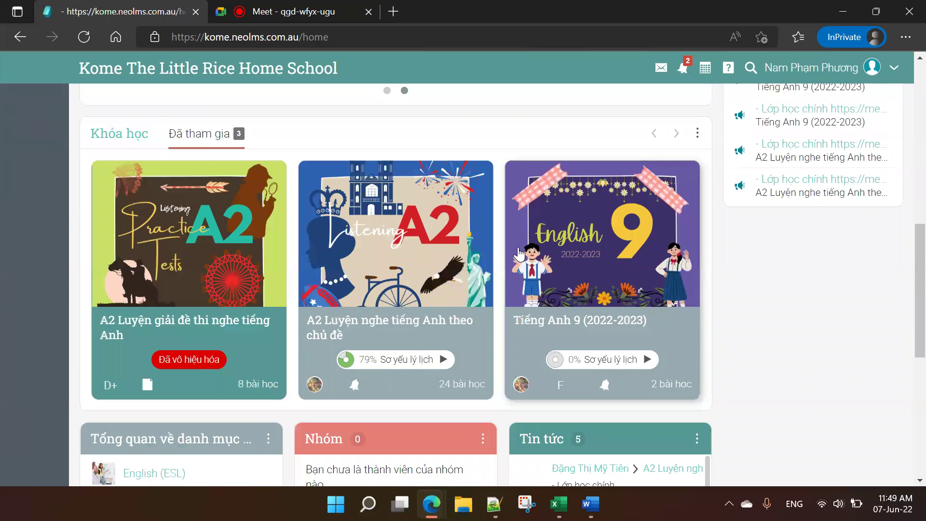
# Step: Open the A2 Luyện nghe tiếng Anh theo chủ đề course and browse its Level 1 units
pyautogui.click(421, 327)
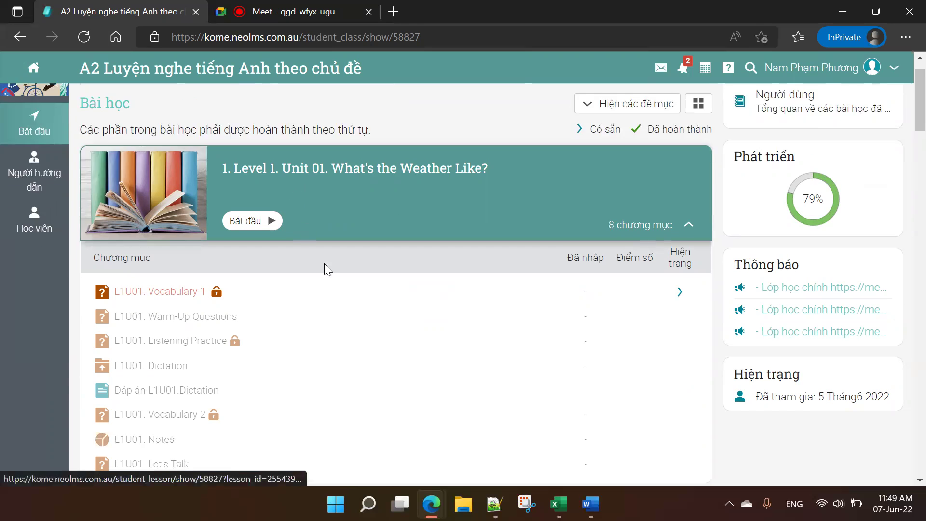
pyautogui.scroll(-4, 324, 264)
pyautogui.scroll(-20, 336, 259)
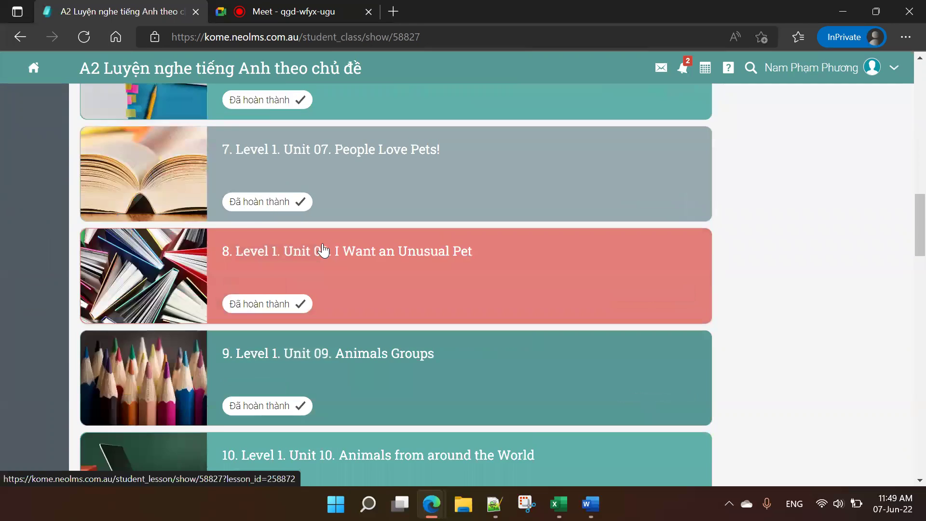
pyautogui.scroll(-20, 323, 251)
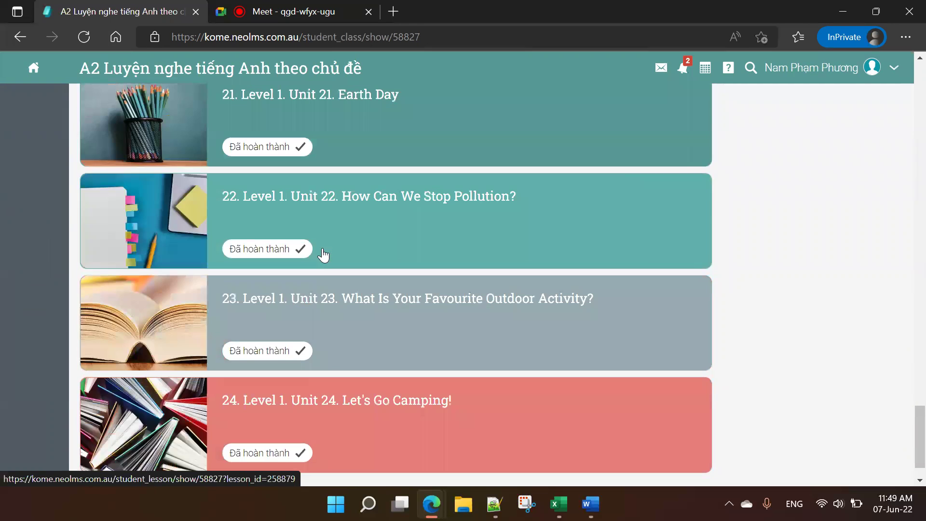
pyautogui.scroll(12, 323, 254)
pyautogui.scroll(20, 324, 251)
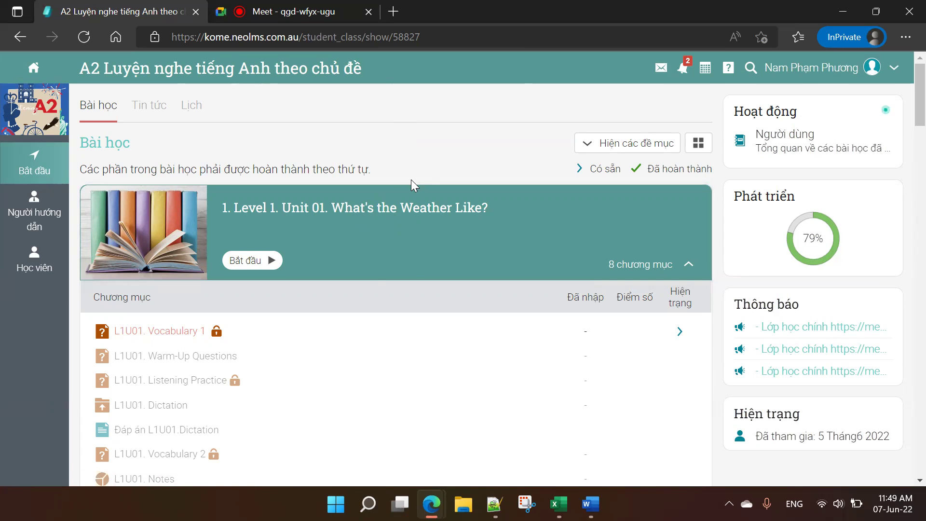
# Step: Expand Unit 02's lesson list alongside Unit 01 and scroll back up
pyautogui.scroll(-5, 405, 207)
pyautogui.scroll(3, 383, 188)
pyautogui.scroll(1, 263, 230)
pyautogui.scroll(-4, 223, 295)
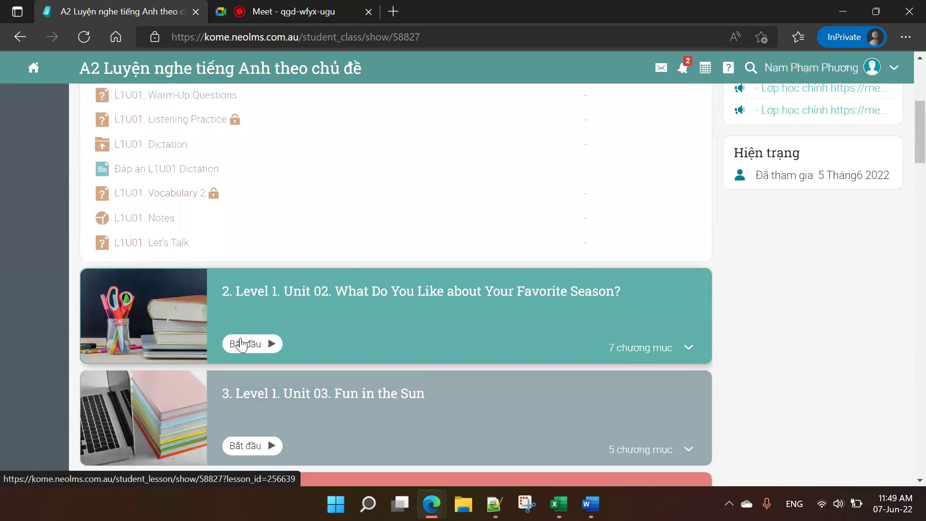
pyautogui.scroll(-1, 394, 377)
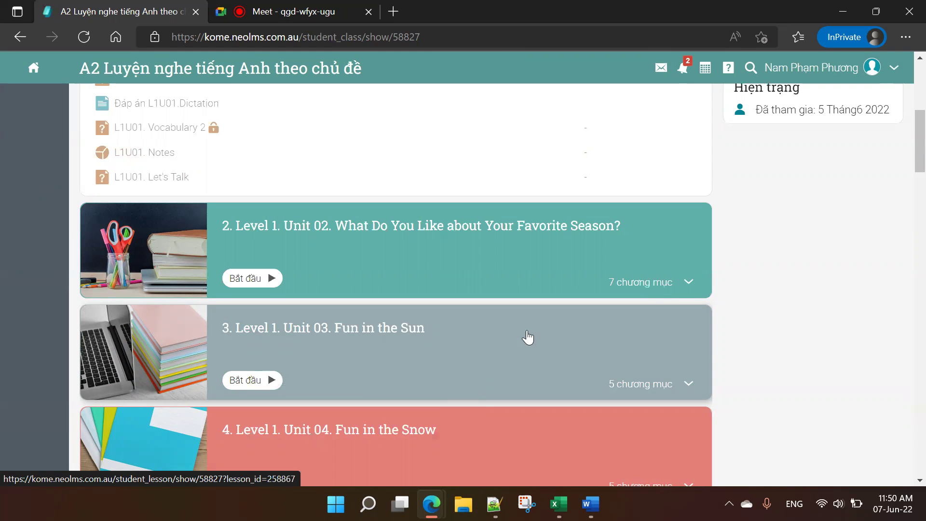
pyautogui.click(690, 283)
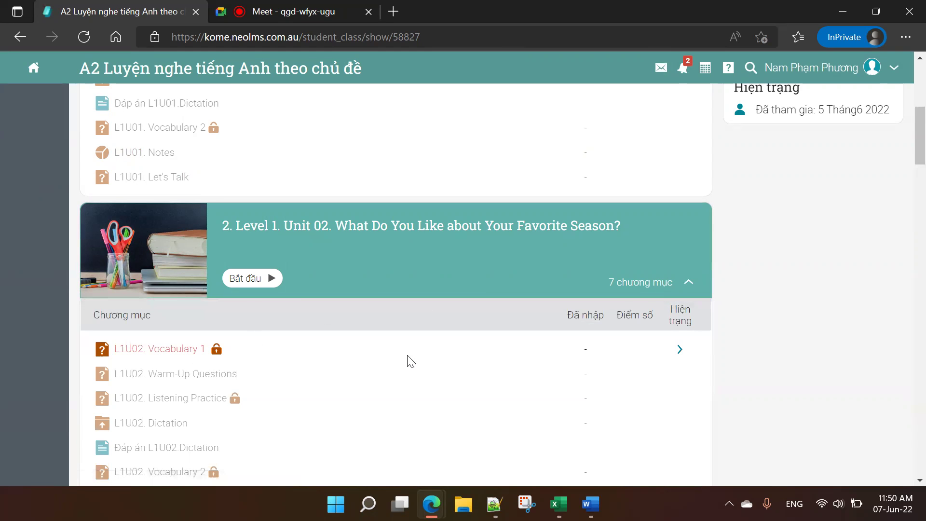
pyautogui.scroll(5, 265, 330)
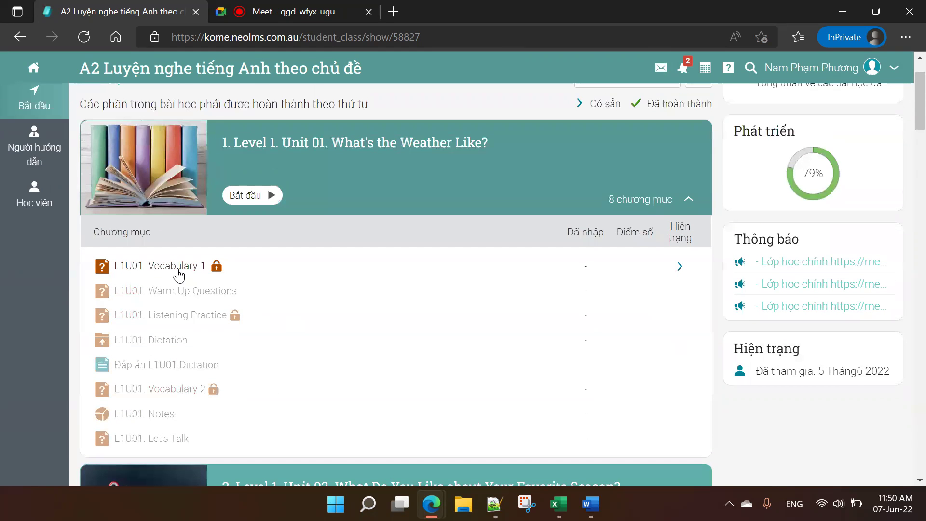
# Step: Review the L1U01. Vocabulary 1 lesson's 7:00 time limit, then return to the home dashboard
pyautogui.click(178, 270)
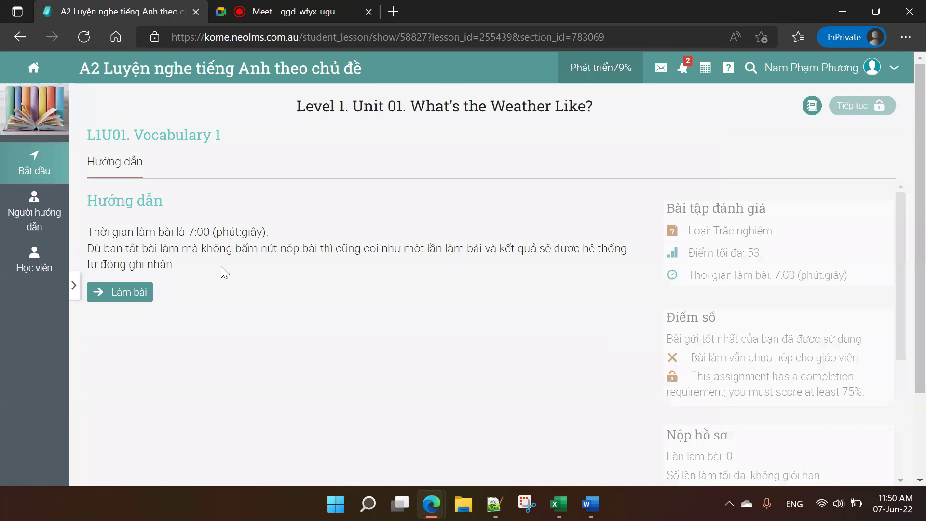
pyautogui.click(73, 285)
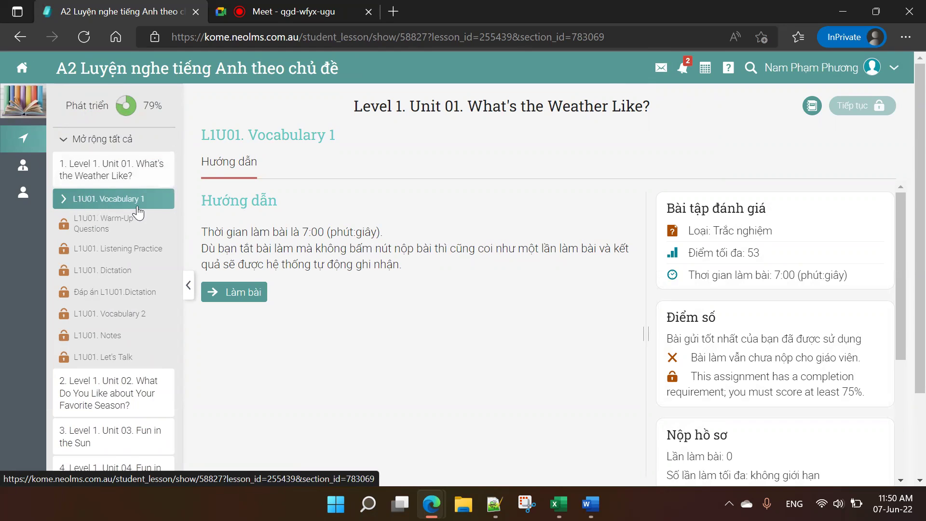
pyautogui.moveTo(300, 232); pyautogui.dragTo(327, 232)
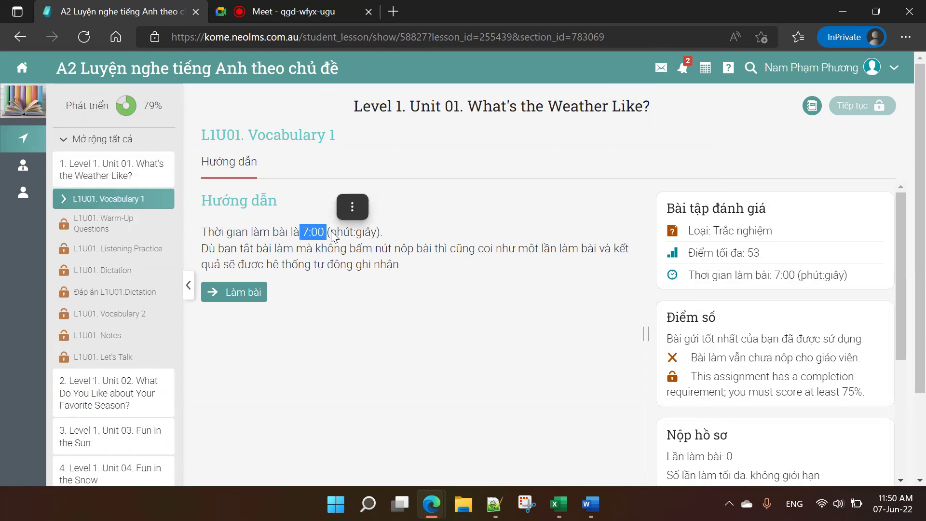
pyautogui.click(332, 232)
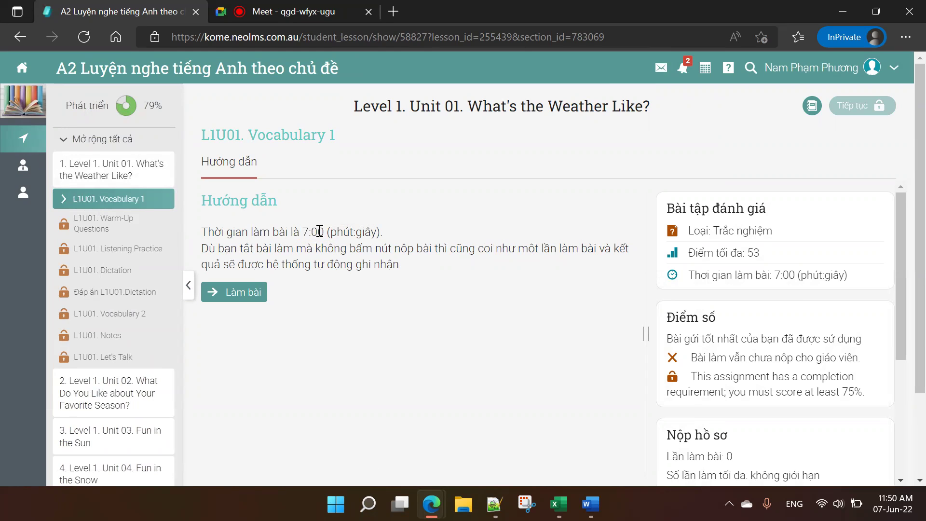
pyautogui.moveTo(284, 231); pyautogui.dragTo(398, 237)
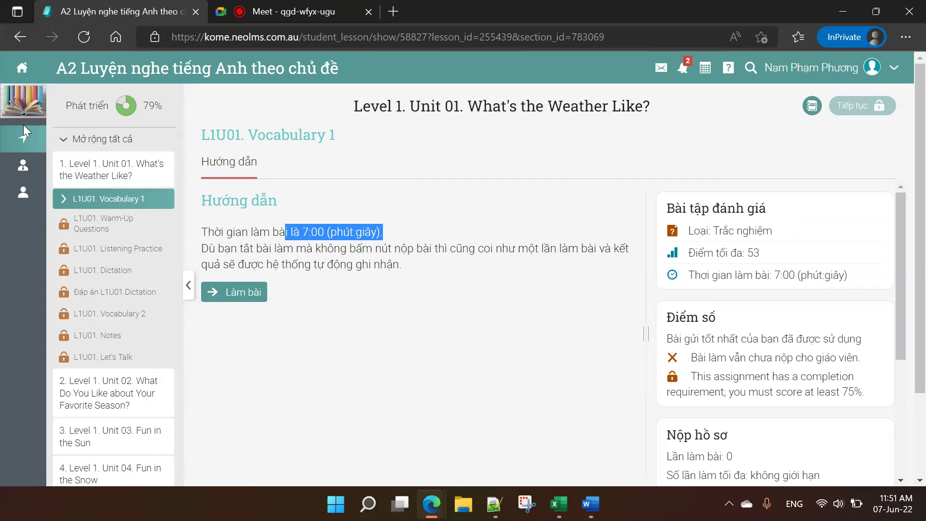
pyautogui.click(21, 68)
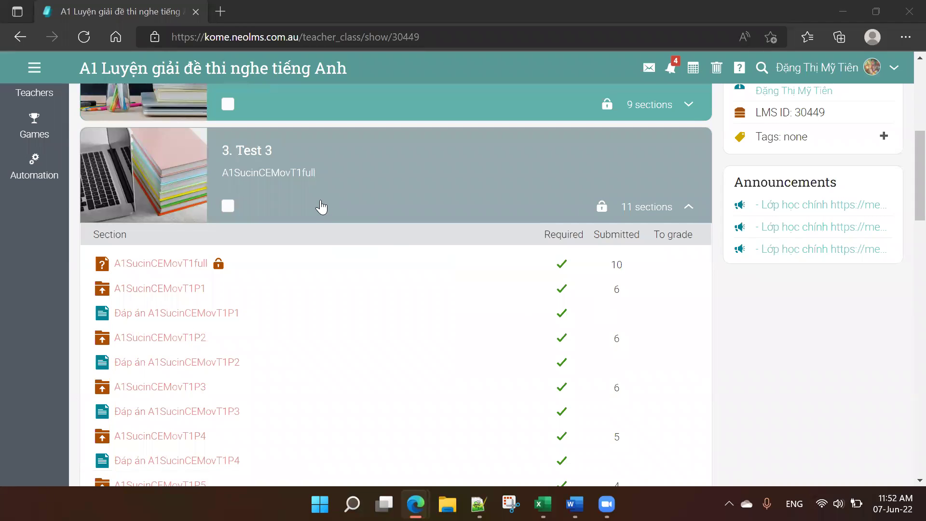
# Step: Scroll the B1 Luyện giải đề thi nghe tiếng Anh course to its nine completed Test 4 sections
pyautogui.scroll(5, 320, 207)
pyautogui.scroll(2, 323, 196)
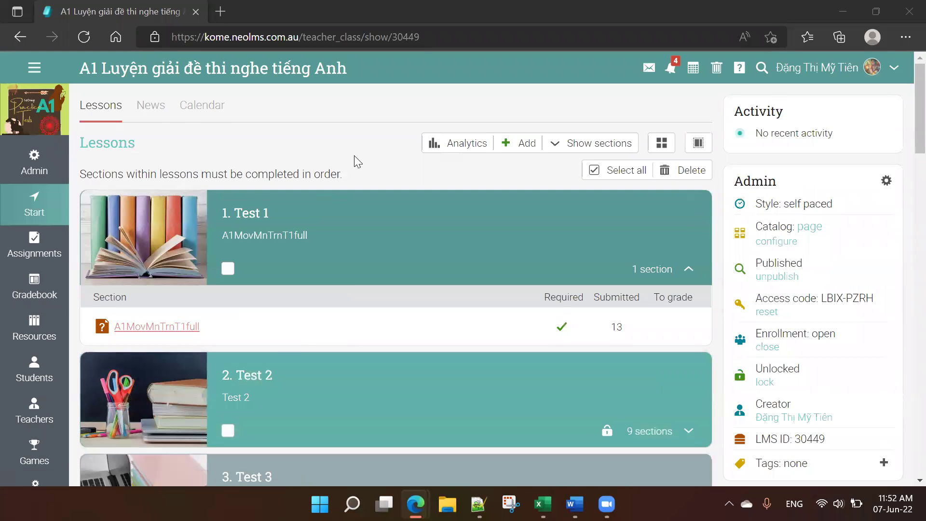
pyautogui.scroll(-5, 184, 171)
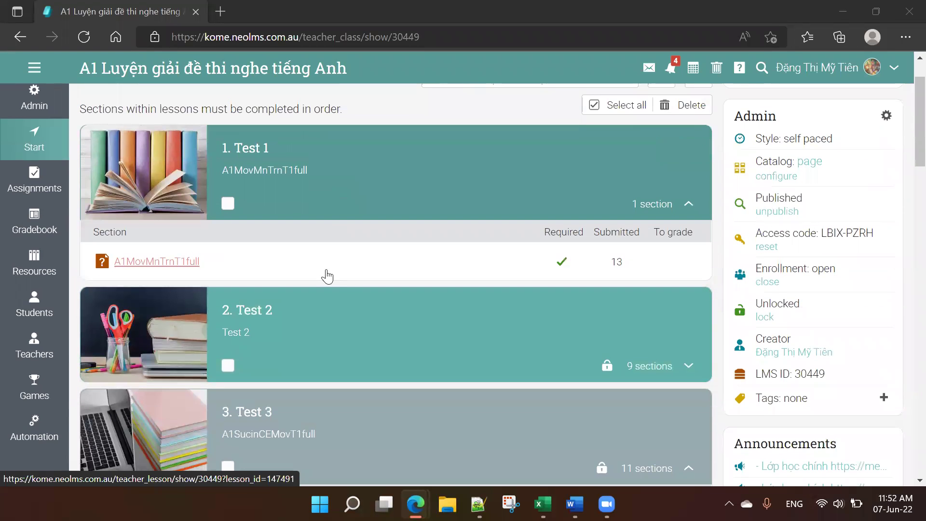
pyautogui.scroll(-3, 227, 265)
pyautogui.scroll(2, 425, 313)
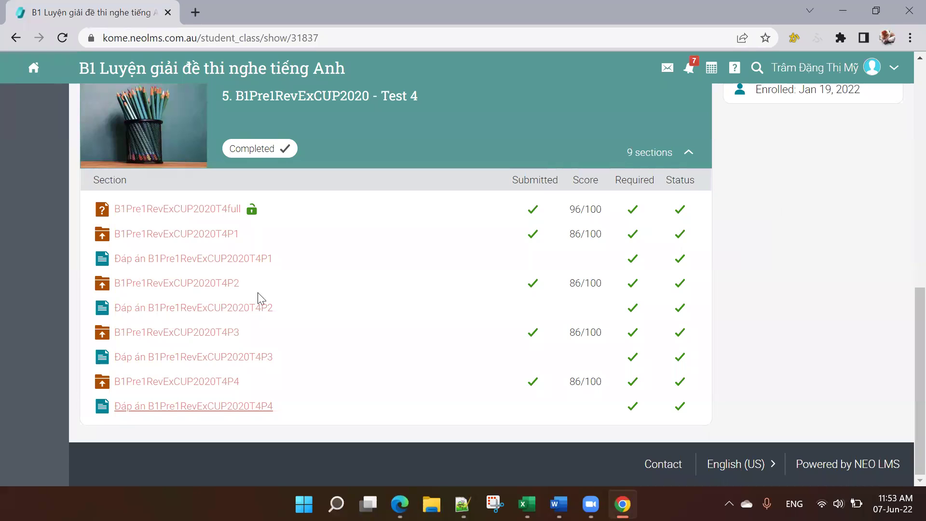
pyautogui.scroll(8, 351, 279)
pyautogui.scroll(-8, 379, 279)
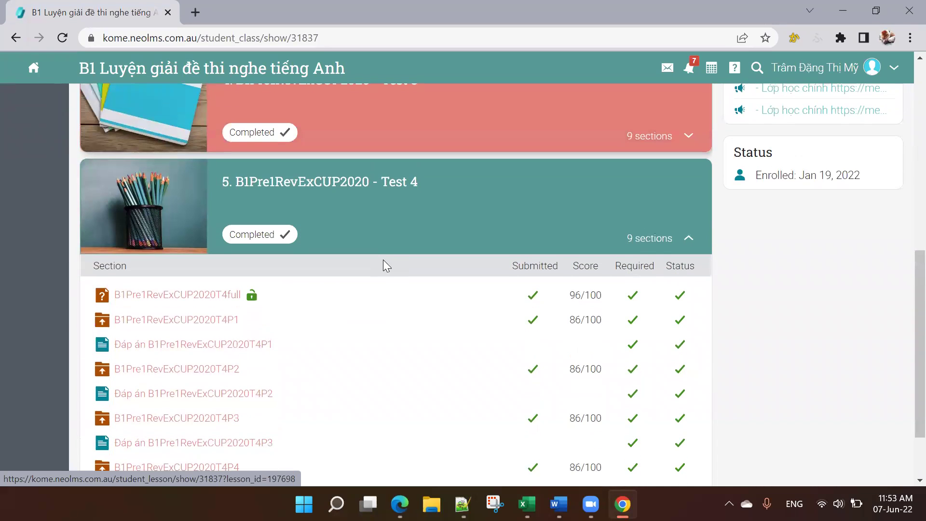
pyautogui.scroll(-2, 384, 266)
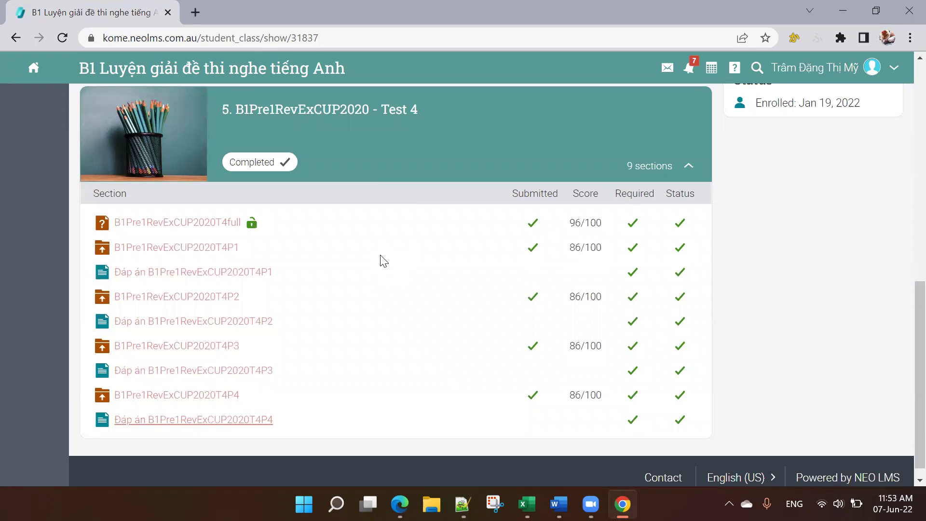
pyautogui.scroll(-1, 384, 261)
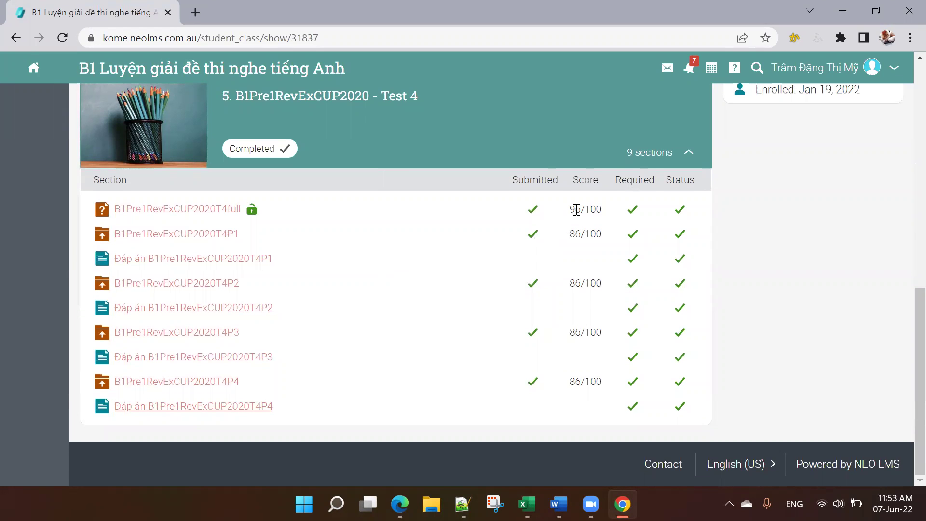
# Step: Highlight the 96/100 full-test score and the course title, then clear the selection
pyautogui.moveTo(567, 209); pyautogui.dragTo(606, 213)
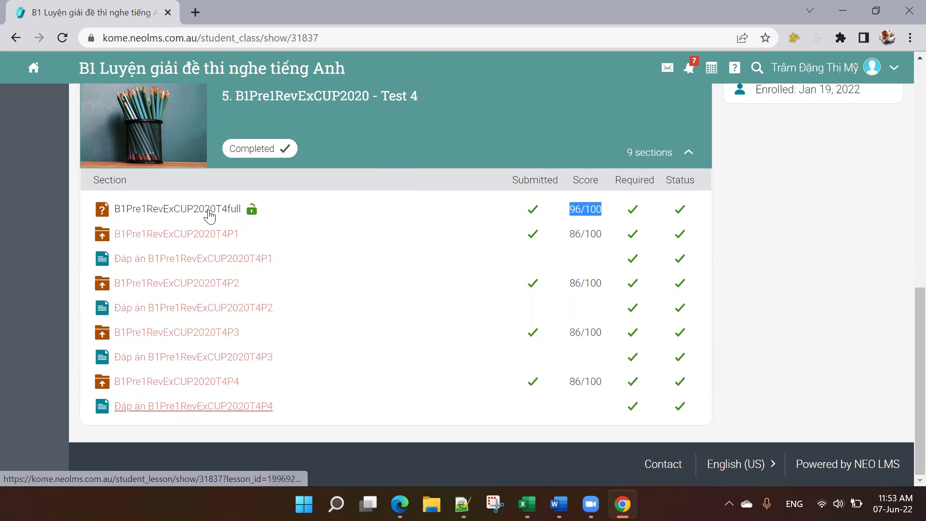
pyautogui.moveTo(77, 61); pyautogui.dragTo(354, 81)
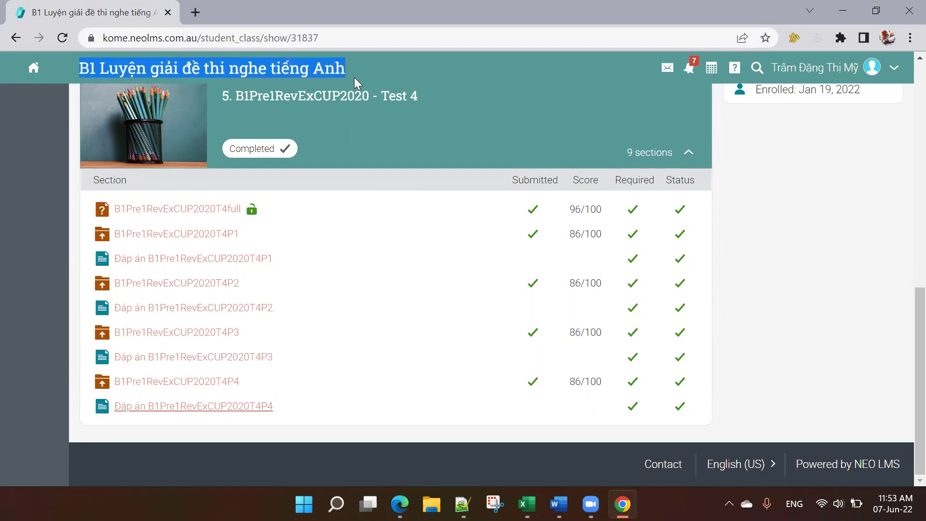
pyautogui.click(795, 282)
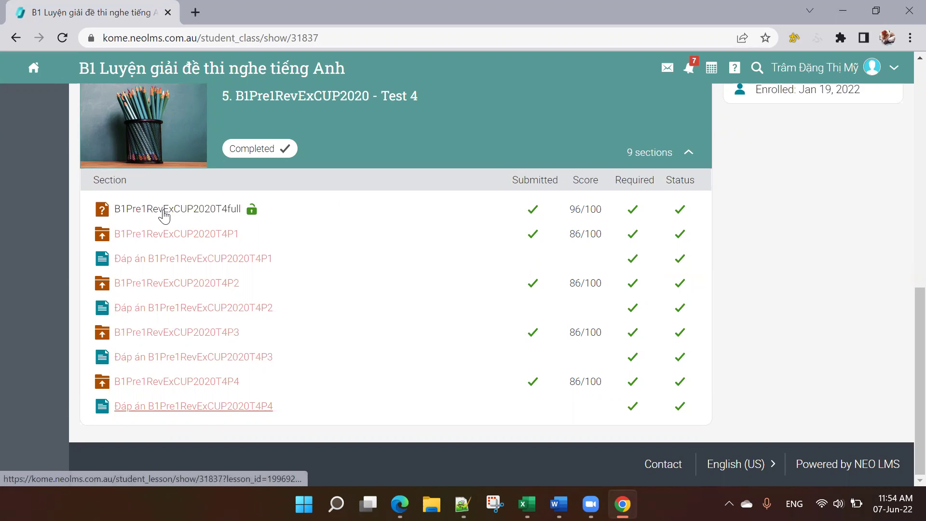
# Step: Check the B1Pre1RevExCUP2020T4full quiz's 30:00 limit, then open the B1Pre1RevExCUP2020T4P1 lesson
pyautogui.click(221, 209)
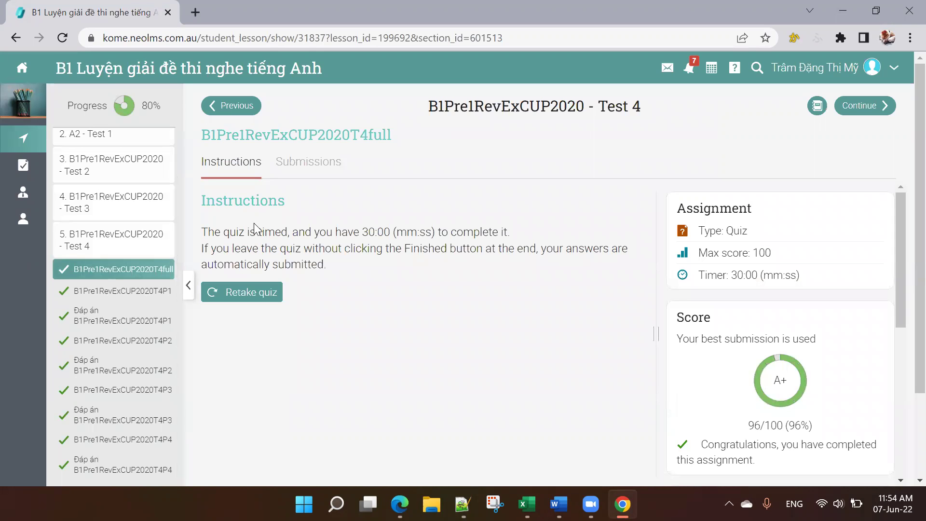
pyautogui.moveTo(362, 231); pyautogui.dragTo(438, 232)
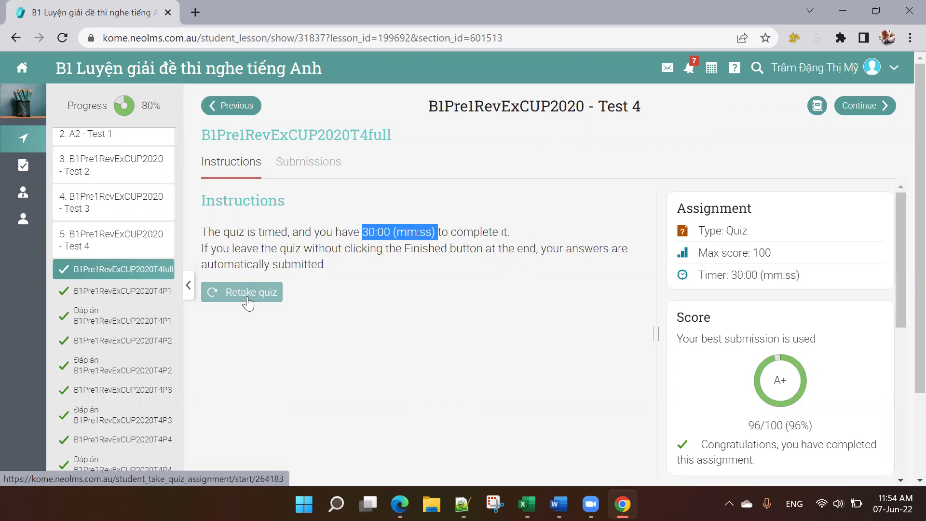
pyautogui.click(116, 299)
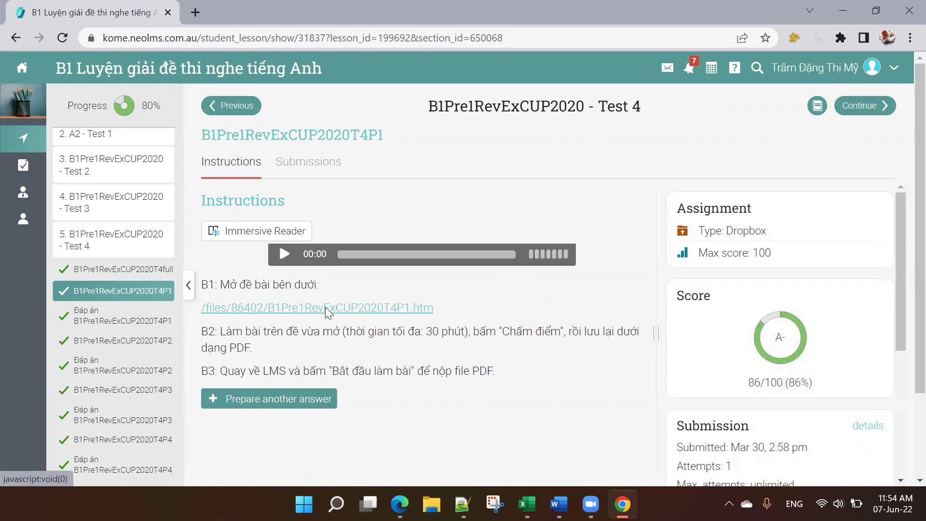
pyautogui.scroll(-2, 564, 285)
pyautogui.scroll(2, 565, 285)
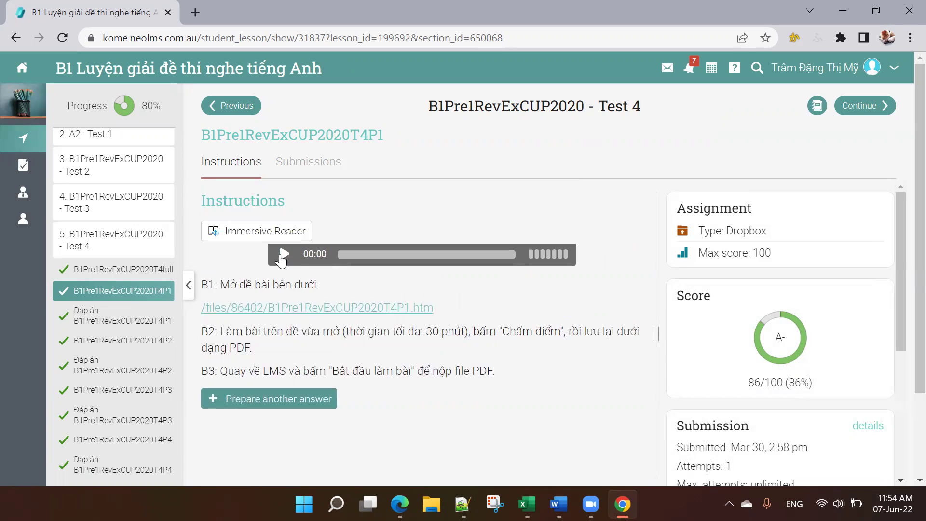
# Step: Read the B1–B3 instructions, highlighting the 30-minute limit and step B3
pyautogui.moveTo(202, 282); pyautogui.dragTo(534, 375)
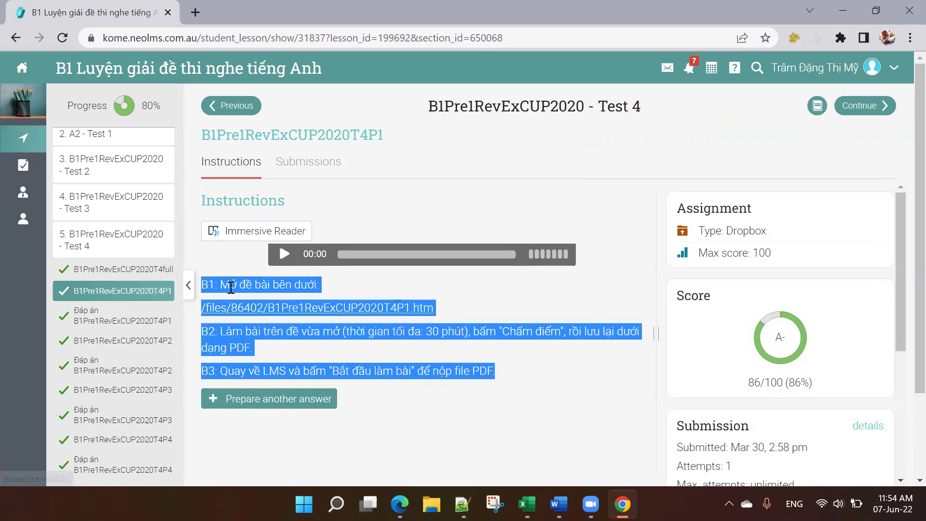
pyautogui.click(355, 298)
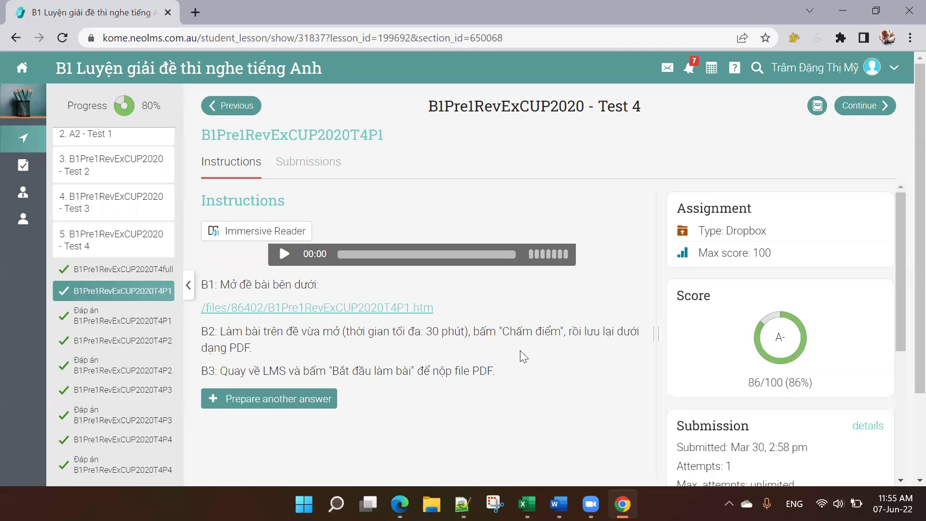
pyautogui.moveTo(421, 333); pyautogui.dragTo(459, 331)
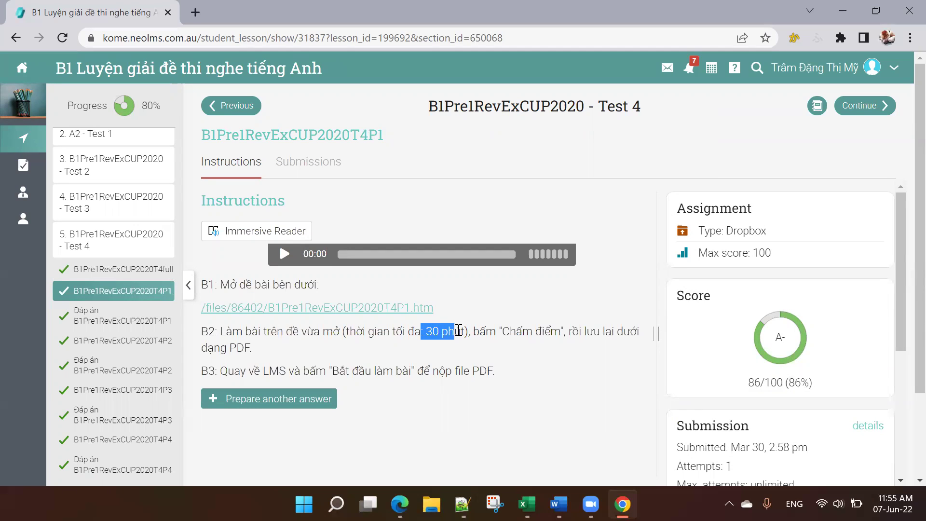
pyautogui.click(537, 344)
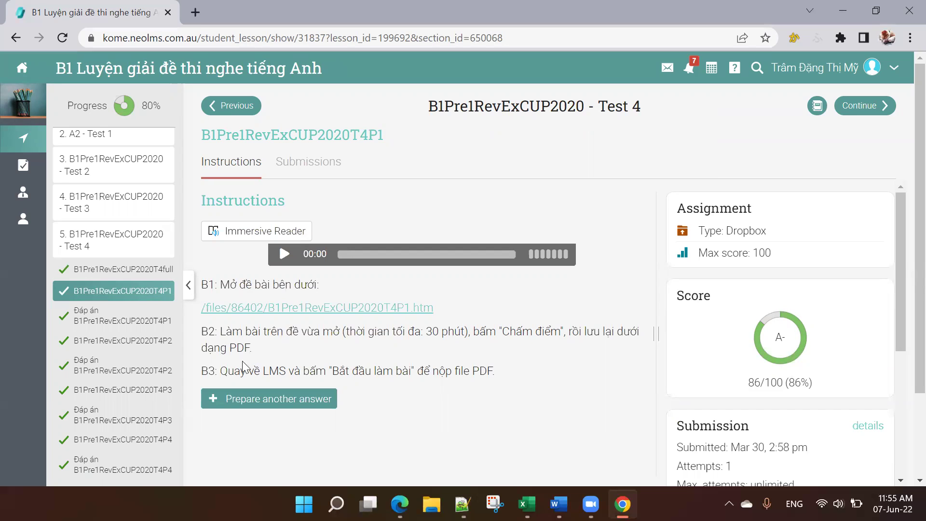
pyautogui.moveTo(235, 372); pyautogui.dragTo(514, 375)
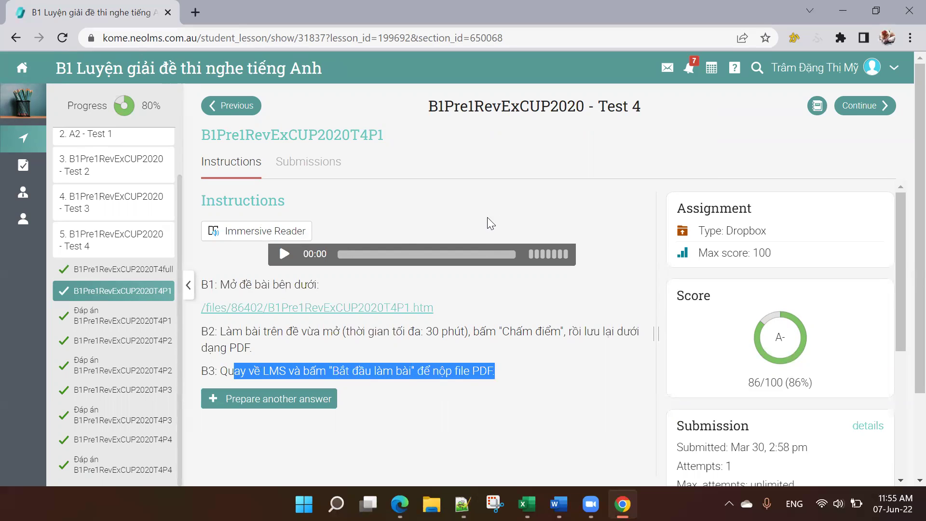
# Step: Open the T4P1.htm exercise file in a new tab, look through its blanks, then return to the lesson
pyautogui.click(251, 312)
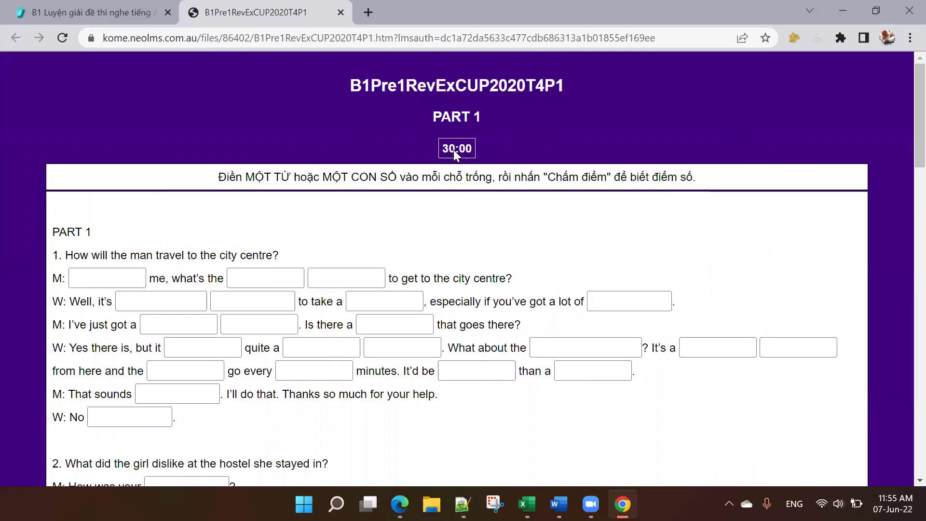
pyautogui.scroll(-8, 264, 249)
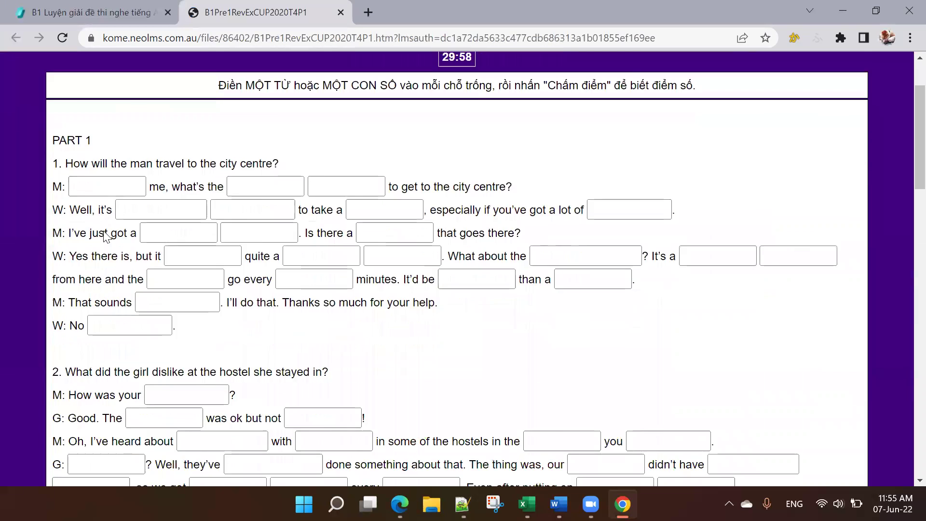
pyautogui.scroll(-6, 494, 275)
pyautogui.scroll(-3, 529, 275)
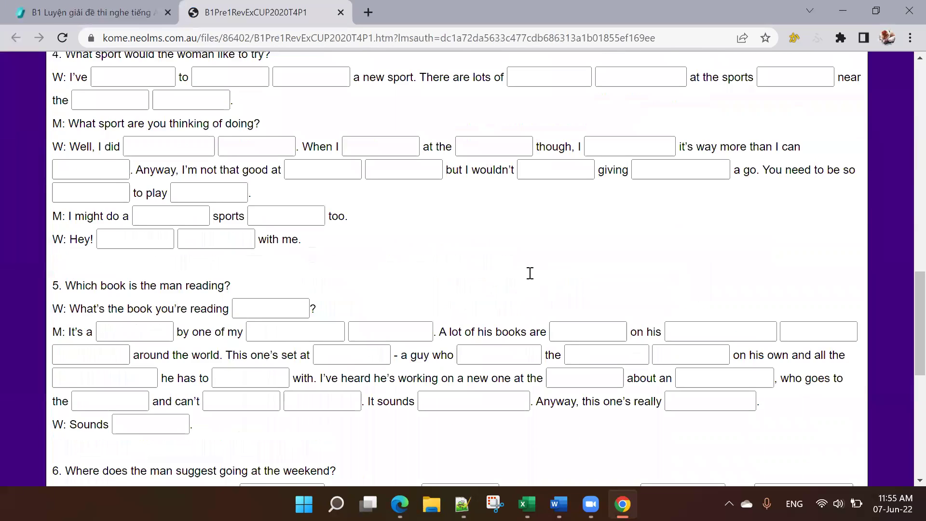
pyautogui.scroll(6, 531, 275)
pyautogui.scroll(10, 531, 275)
pyautogui.click(135, 277)
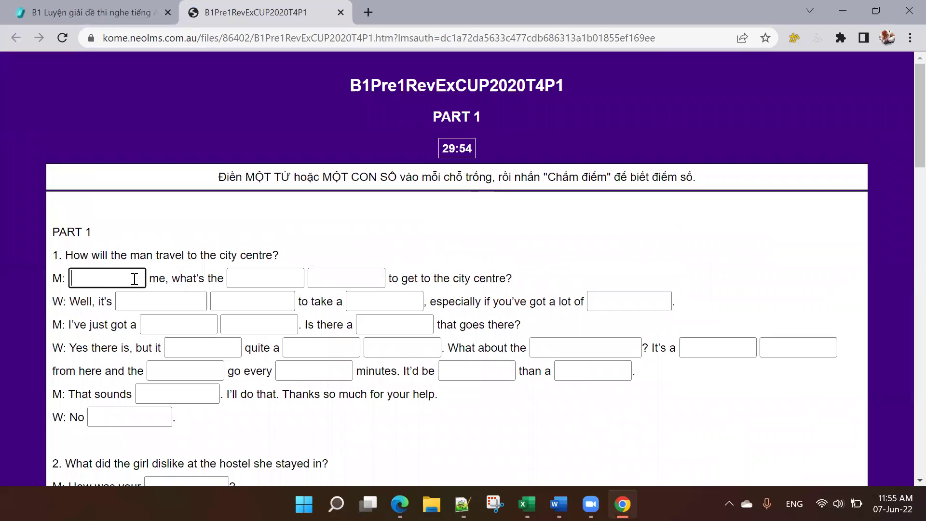
pyautogui.click(77, 6)
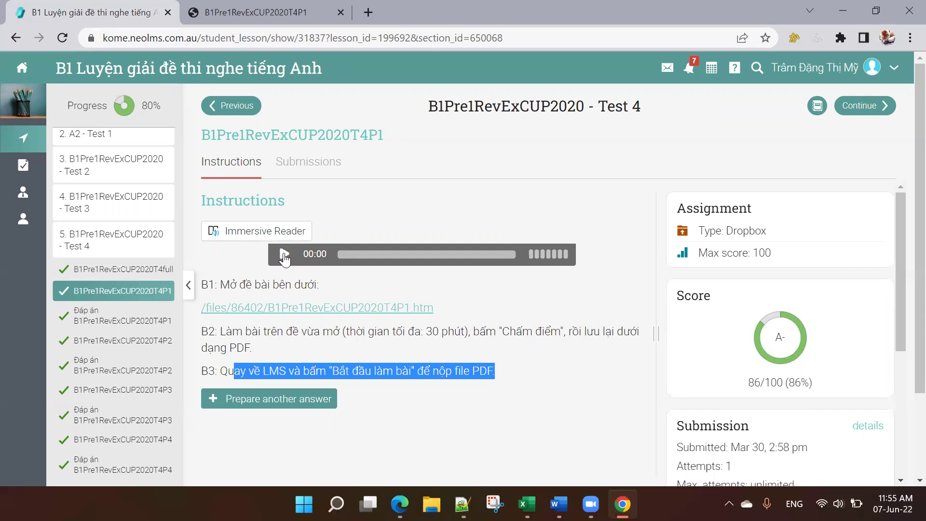
# Step: Start the 10:54 Part 1 listening audio and return to the T4P1 exercise page
pyautogui.click(285, 256)
pyautogui.click(285, 255)
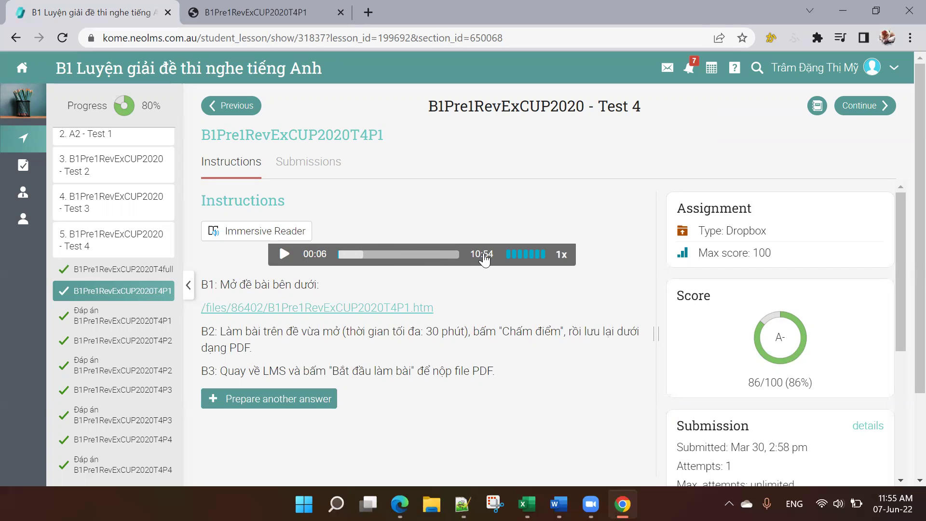
pyautogui.click(279, 11)
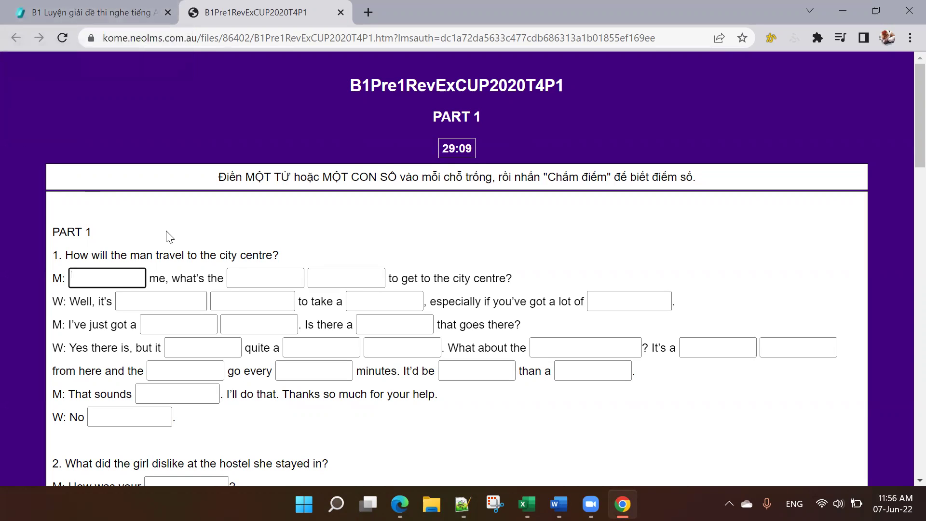
# Step: Enter the partial answer 'tr' in question 1's first blank
pyautogui.moveTo(155, 255); pyautogui.dragTo(187, 255)
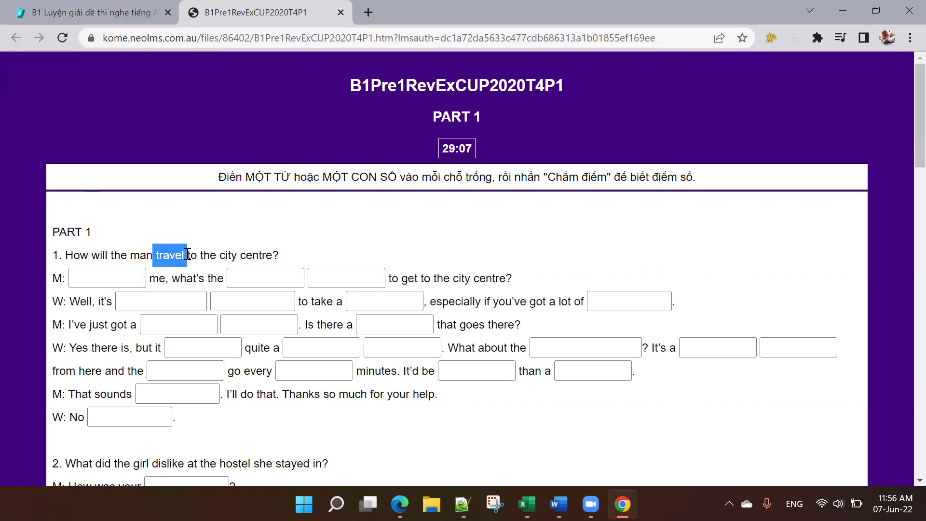
pyautogui.click(111, 279)
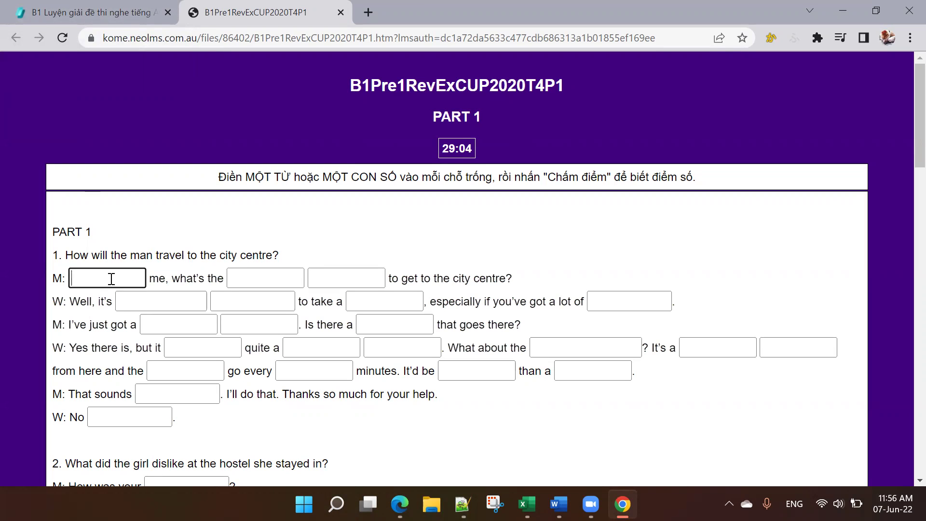
pyautogui.write('tr')
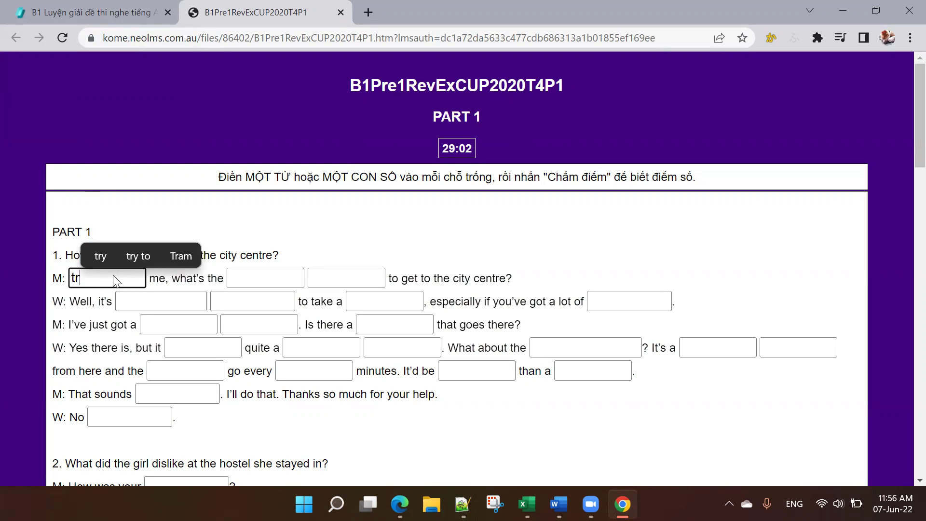
pyautogui.press('Tab')
pyautogui.press('Tab')
pyautogui.press('Tab')
pyautogui.press('Tab')
pyautogui.press('Tab')
pyautogui.press('Tab')
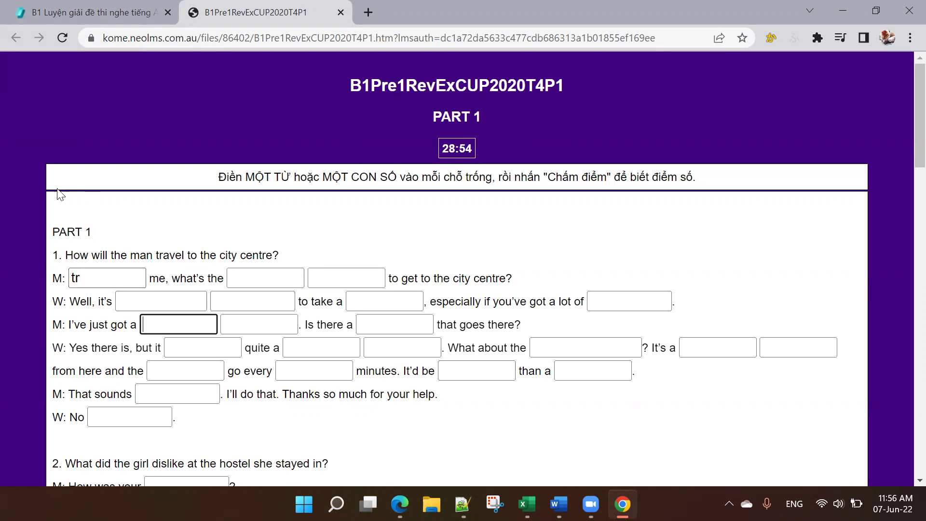
pyautogui.click(113, 273)
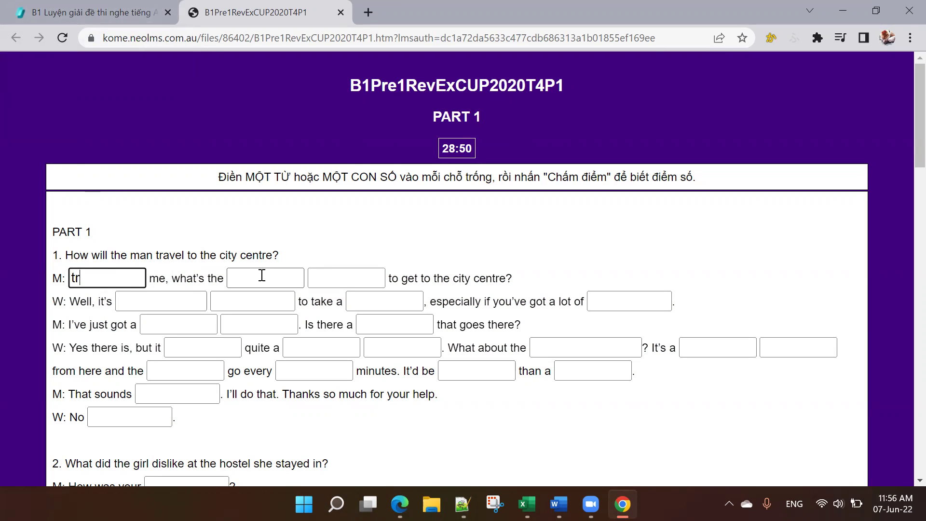
# Step: Fill question 1's second blank with 'food' and resume the listening audio
pyautogui.click(291, 280)
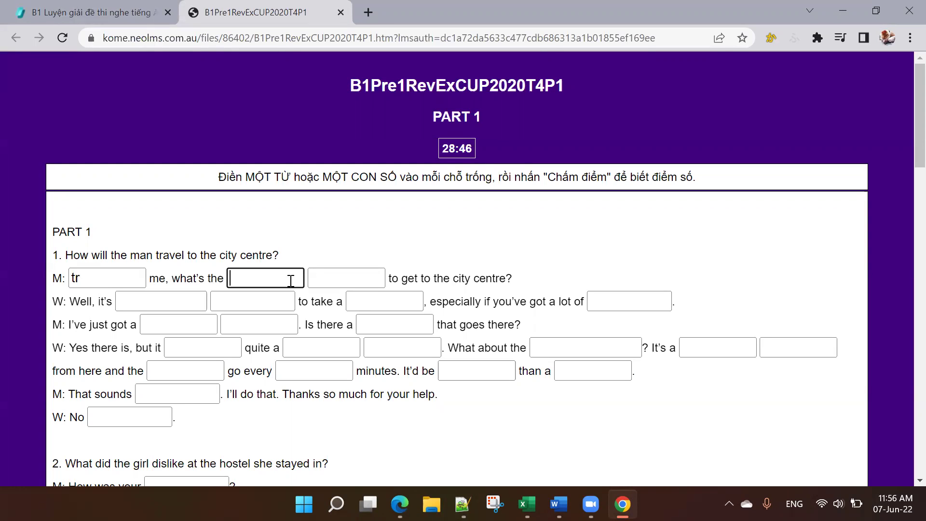
pyautogui.write('food')
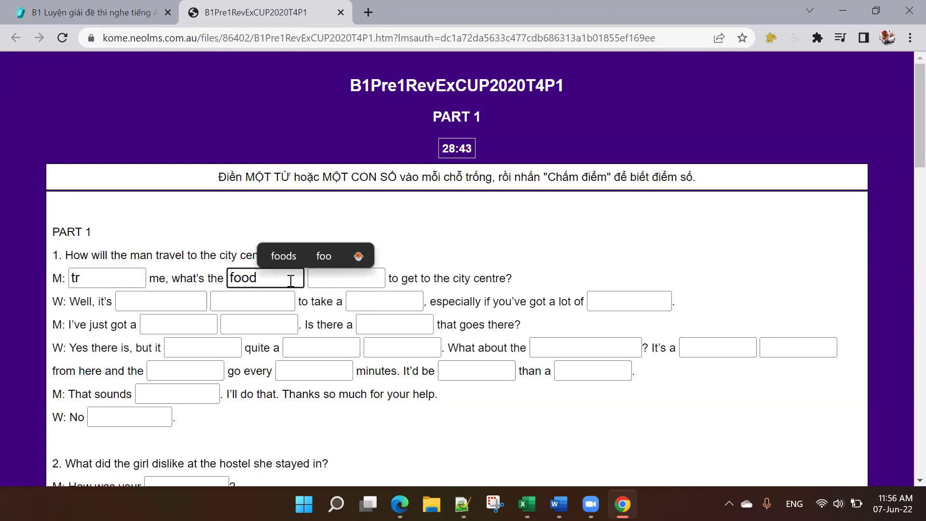
pyautogui.click(563, 246)
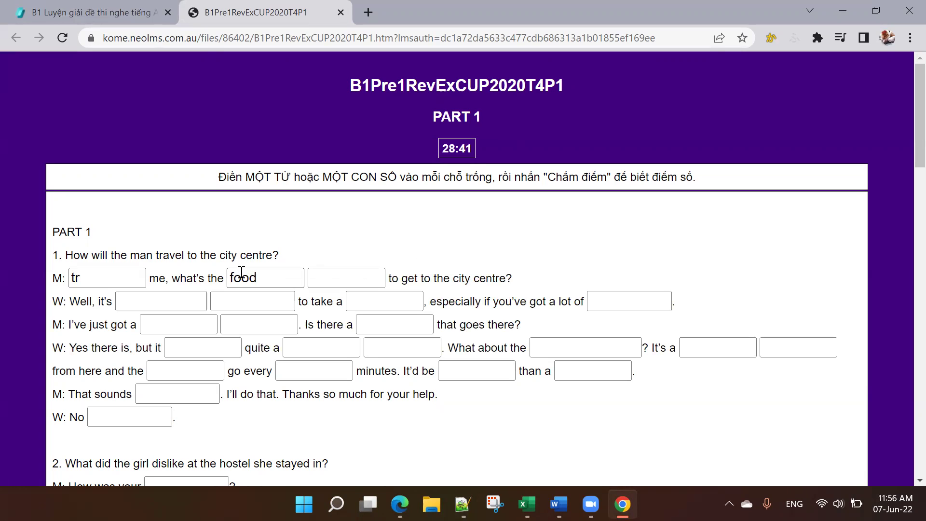
pyautogui.click(87, 12)
pyautogui.click(284, 254)
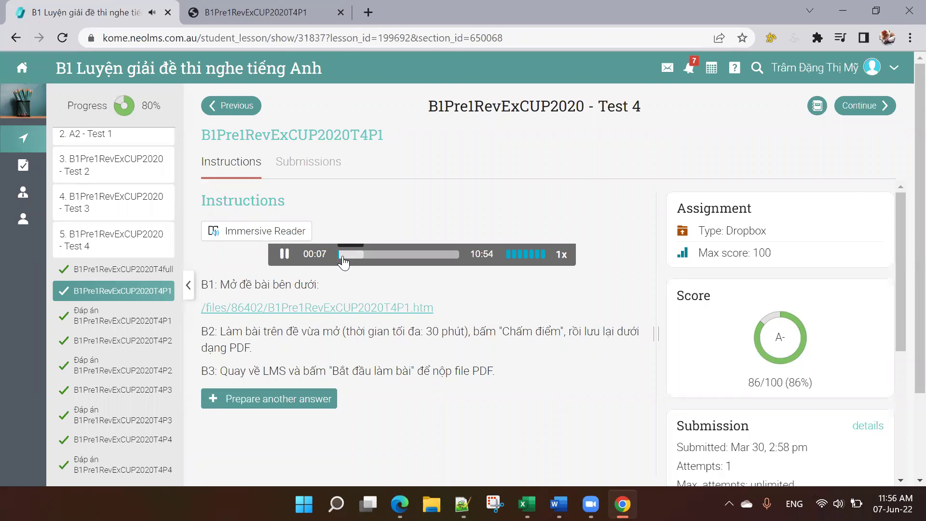
# Step: Skip the audio ahead to about 00:24 and return to the T4P1 exercise page
pyautogui.click(342, 256)
pyautogui.click(290, 15)
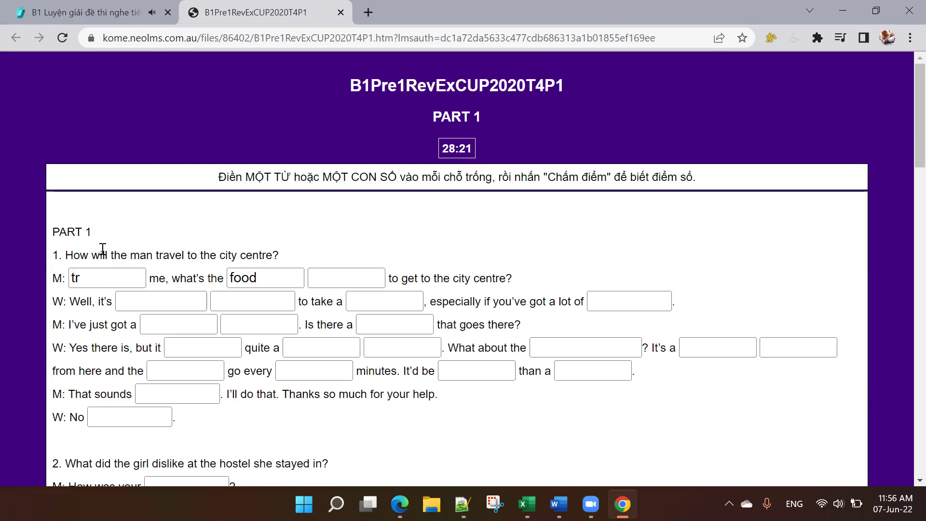
# Step: Start question 1's blanks with the partial answers 'Ex', 'be', 'w' and 'ea'
pyautogui.moveTo(54, 254); pyautogui.dragTo(344, 268)
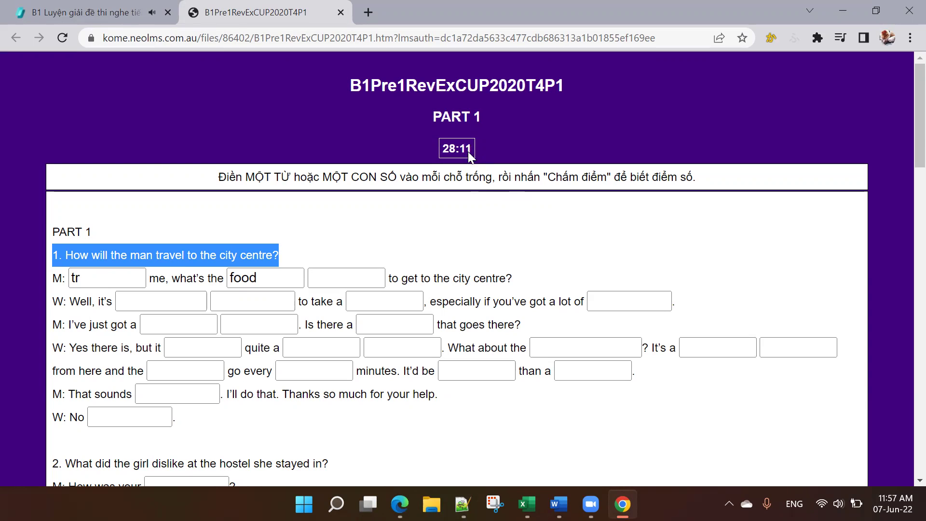
pyautogui.doubleClick(105, 275)
pyautogui.write('Ex')
pyautogui.press('Tab')
pyautogui.write('be')
pyautogui.press('Tab')
pyautogui.write('qw')
pyautogui.press('BackSpace')
pyautogui.press('BackSpace')
pyautogui.write('w')
pyautogui.press('Tab')
pyautogui.press('Tab')
pyautogui.write('ea')
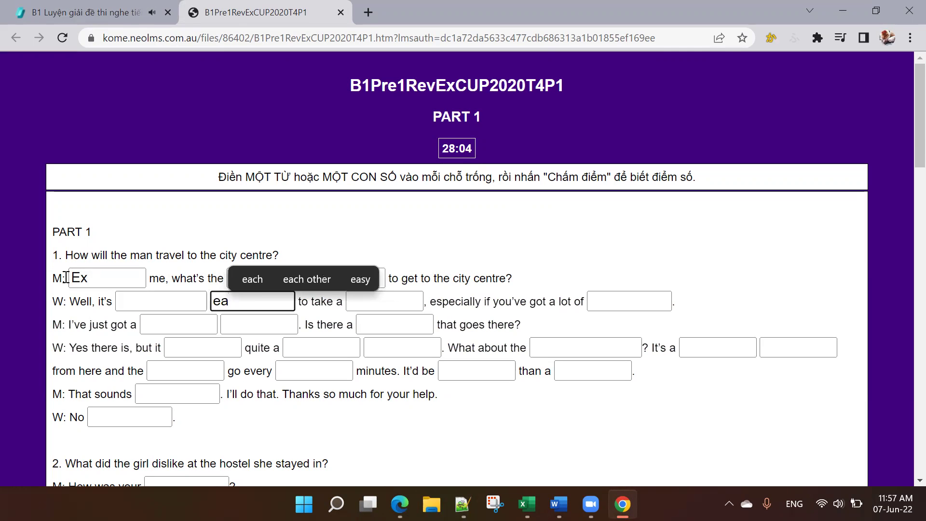
# Step: Complete question 1's first three blanks as 'Excuse', 'best' and 'way'
pyautogui.click(77, 13)
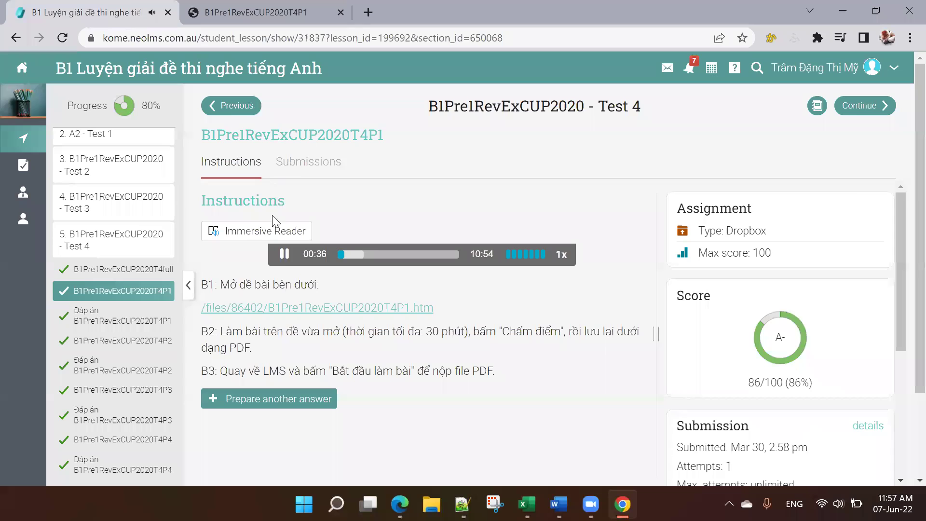
pyautogui.click(290, 15)
pyautogui.click(98, 283)
pyautogui.write('cuse')
pyautogui.press('Tab')
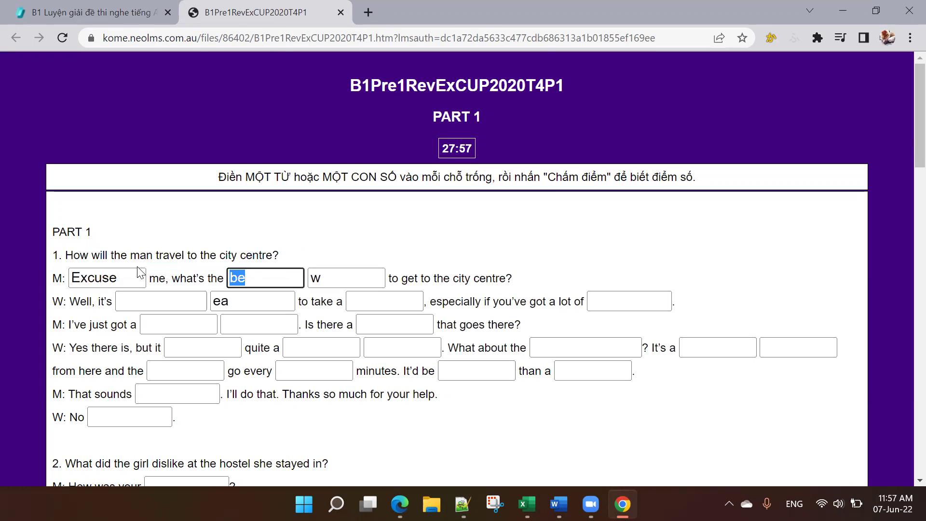
pyautogui.write('best')
pyautogui.press('Tab')
pyautogui.write('way')
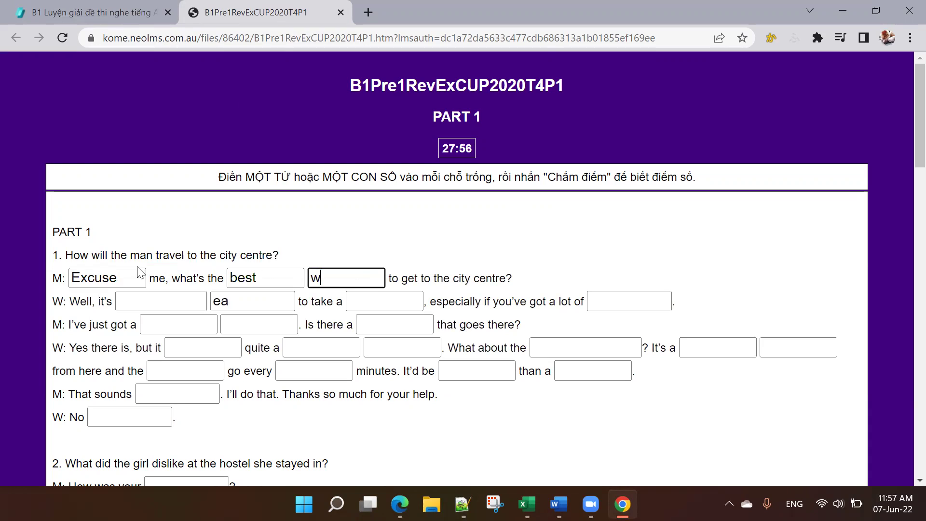
pyautogui.press('Tab')
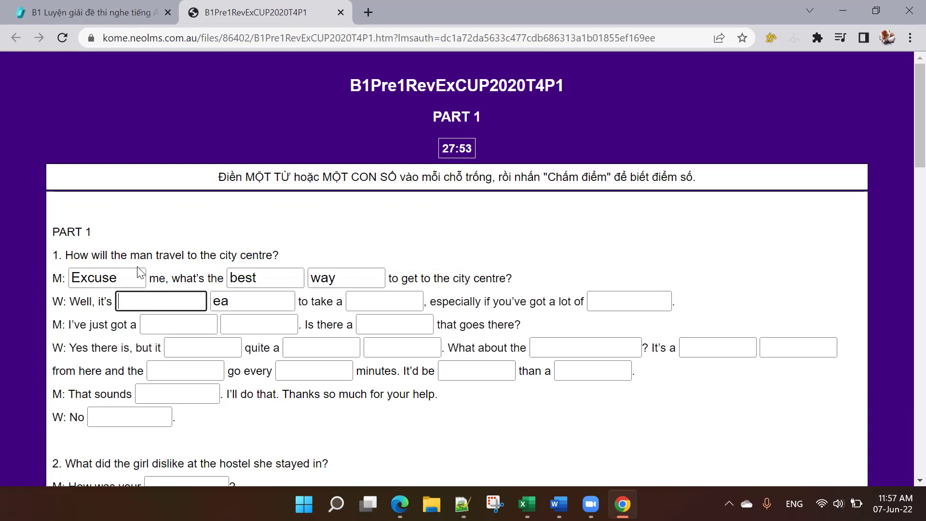
# Step: Finish the W line's second blank as 'easy'
pyautogui.press('Tab')
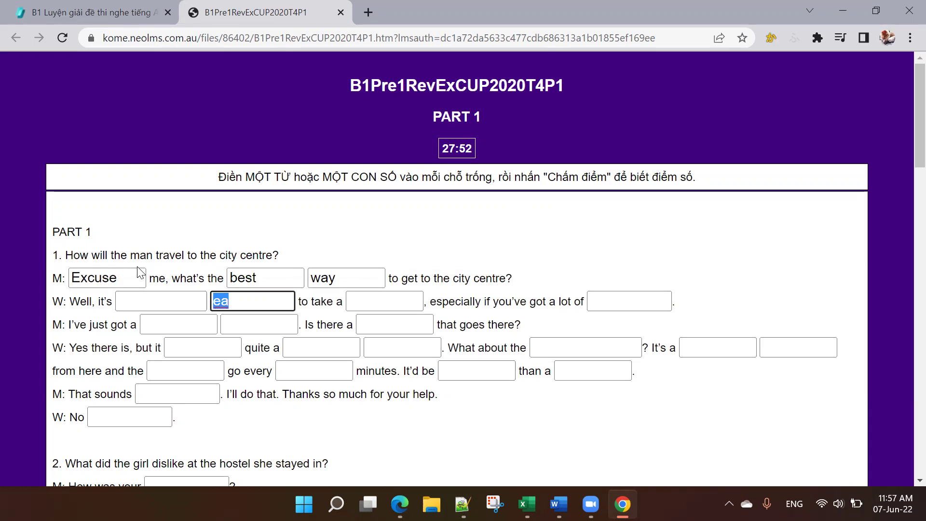
pyautogui.press('End')
pyautogui.write('siest')
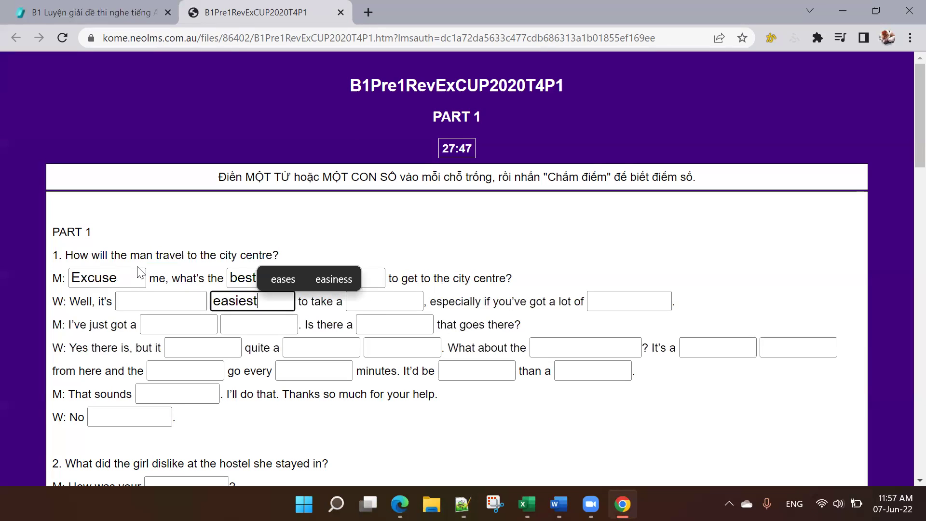
pyautogui.press('BackSpace')
pyautogui.press('BackSpace')
pyautogui.press('BackSpace')
pyautogui.press('BackSpace')
pyautogui.write('y')
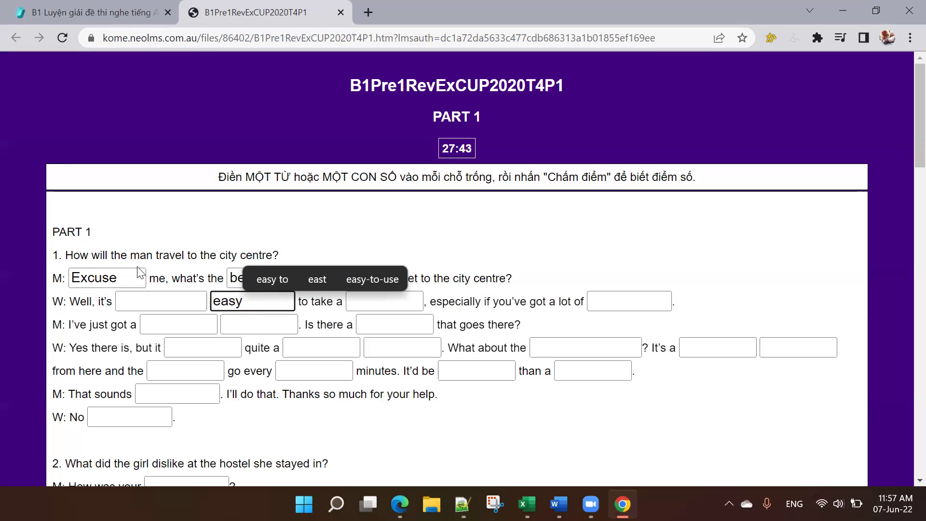
pyautogui.click(383, 229)
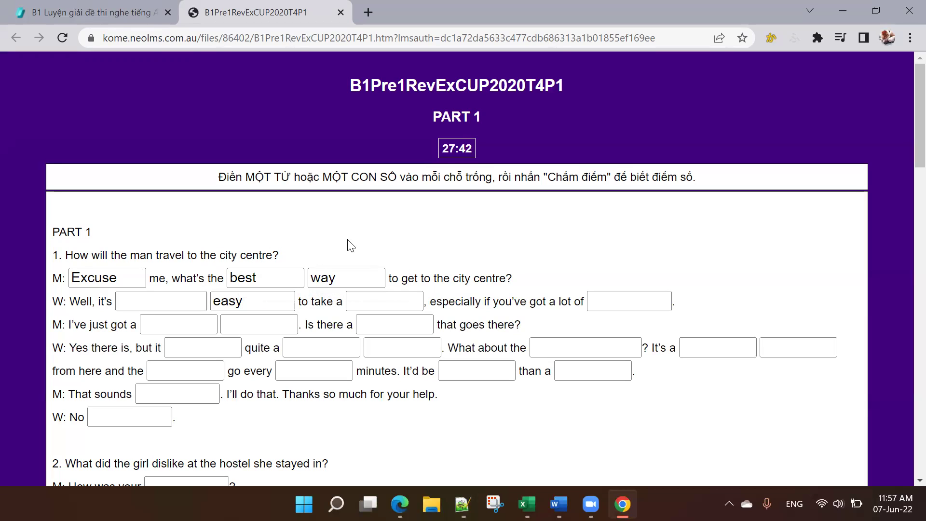
# Step: Grade the quiz answers with Chấm điểm and note the 1% score in the results popup
pyautogui.scroll(-4, 421, 272)
pyautogui.scroll(-20, 421, 273)
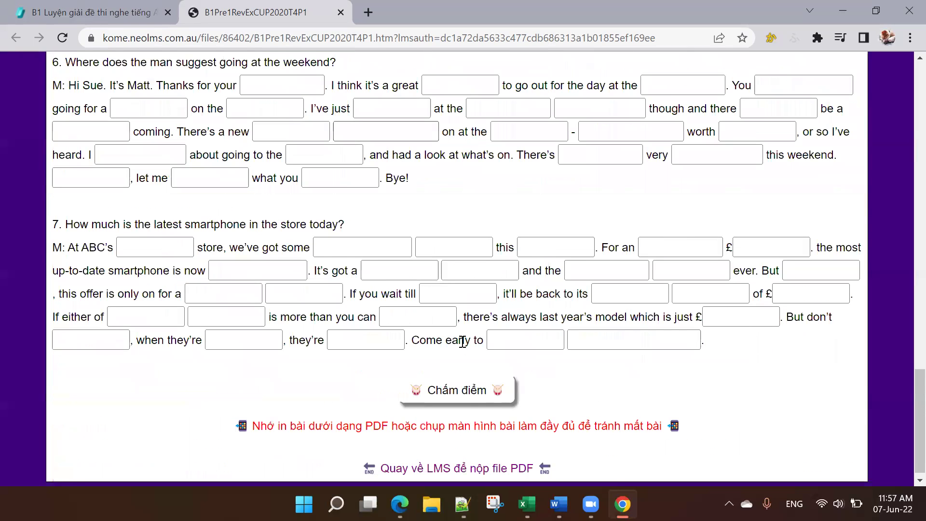
pyautogui.scroll(-1, 463, 386)
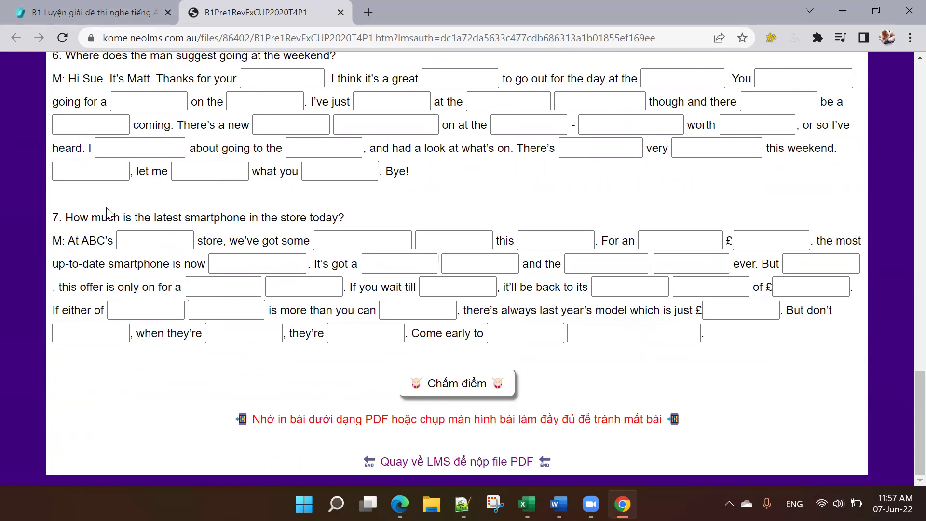
pyautogui.click(469, 393)
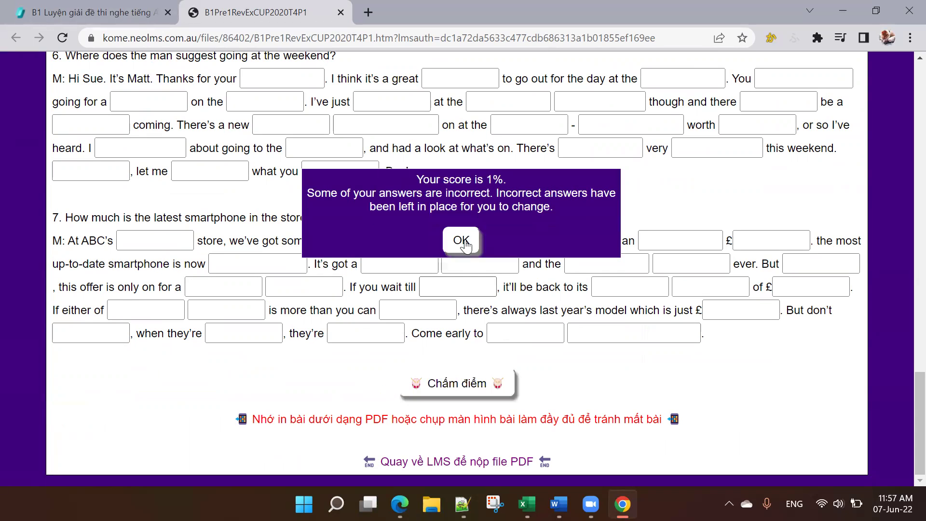
pyautogui.moveTo(423, 179); pyautogui.dragTo(508, 171)
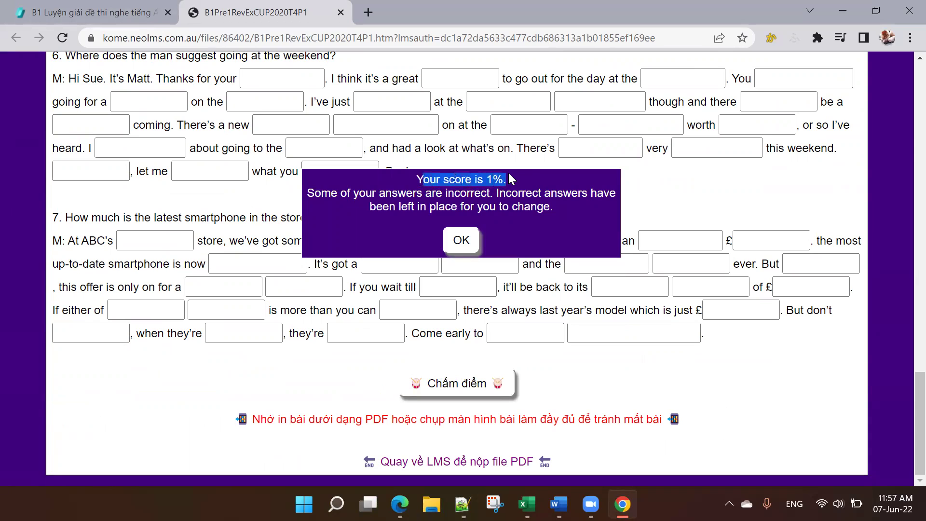
# Step: Dismiss the score popup and review the accepted Excuse and best way answers and the 1% banner
pyautogui.click(466, 243)
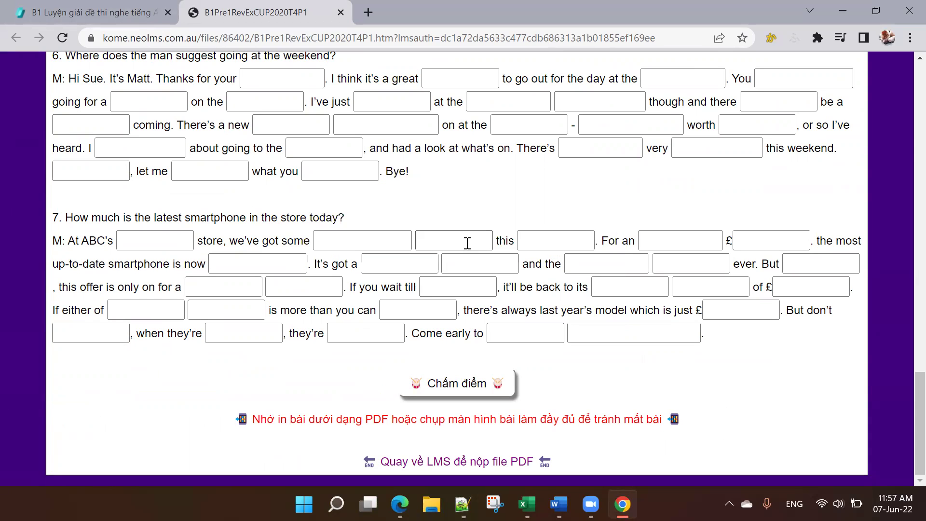
pyautogui.scroll(5, 344, 218)
pyautogui.scroll(10, 343, 217)
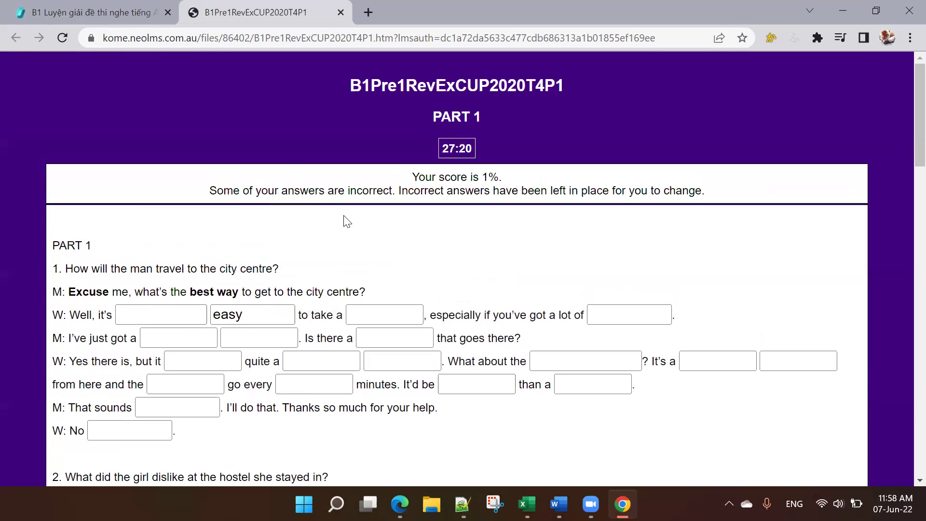
pyautogui.moveTo(68, 289); pyautogui.dragTo(251, 290)
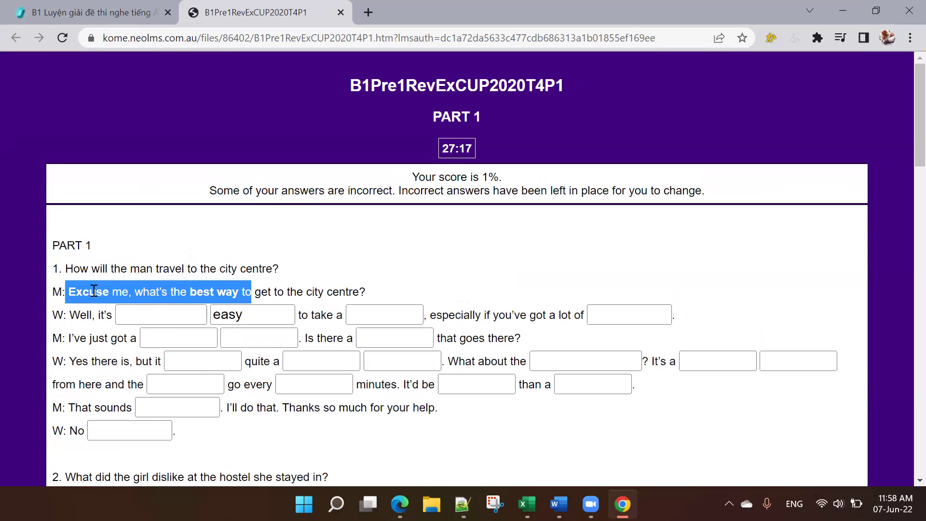
pyautogui.doubleClick(89, 295)
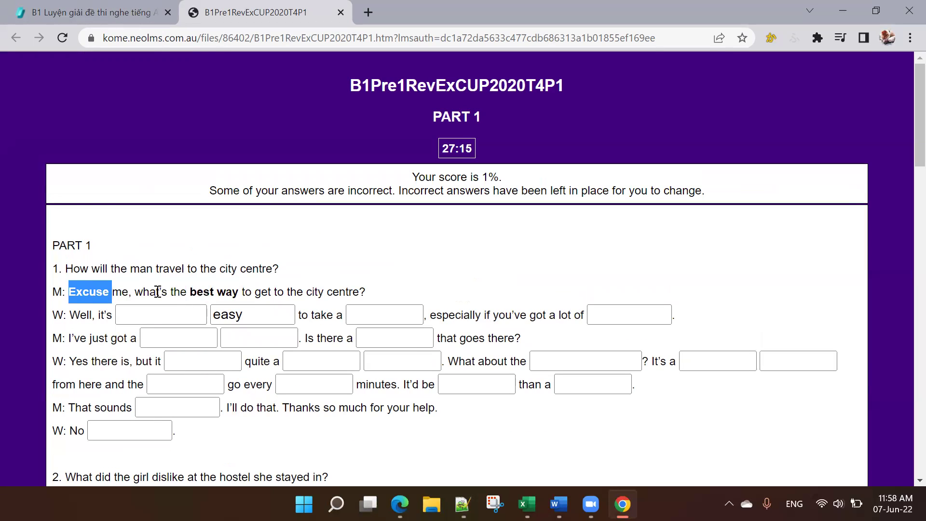
pyautogui.click(158, 291)
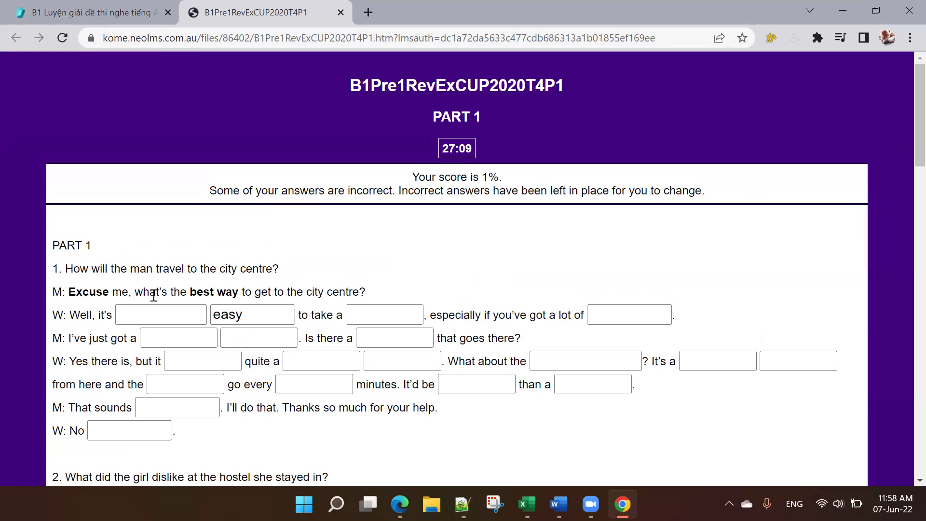
pyautogui.click(258, 319)
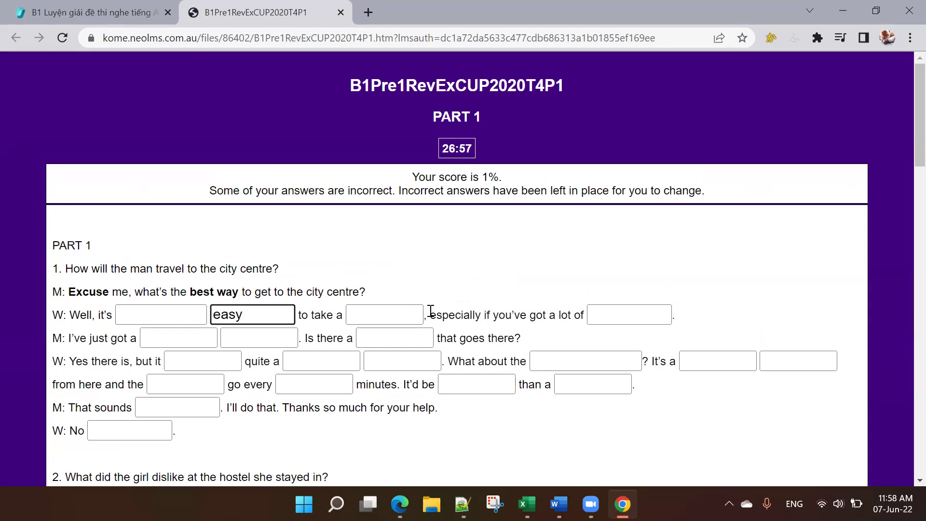
pyautogui.moveTo(445, 176); pyautogui.dragTo(508, 187)
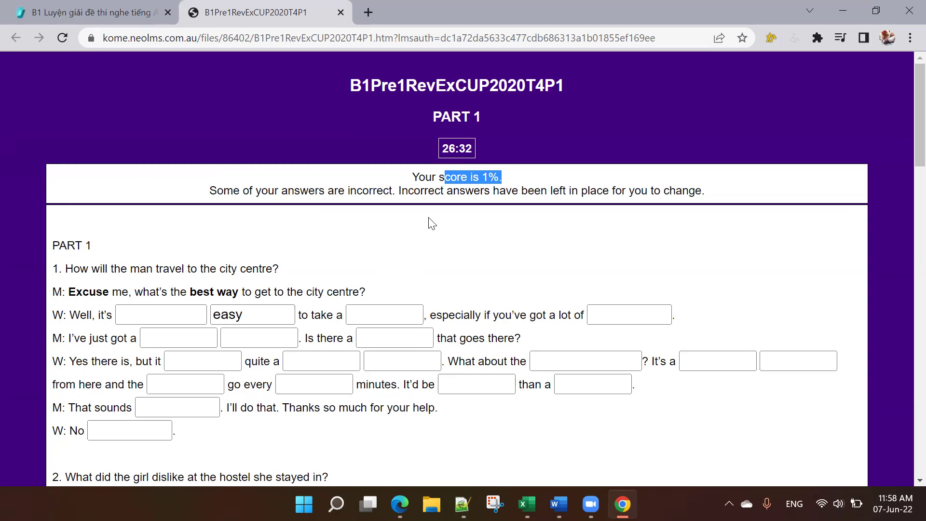
pyautogui.click(377, 263)
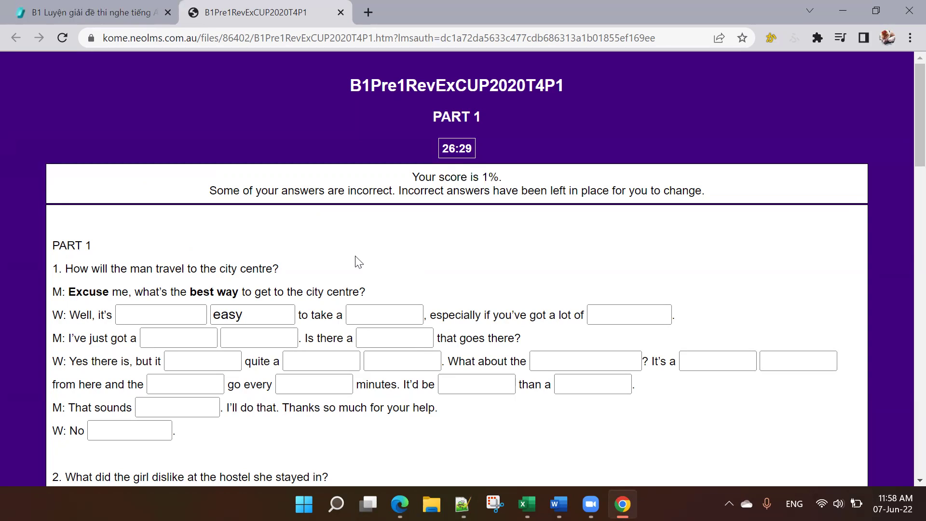
pyautogui.scroll(-2, 355, 251)
pyautogui.scroll(-3, 472, 259)
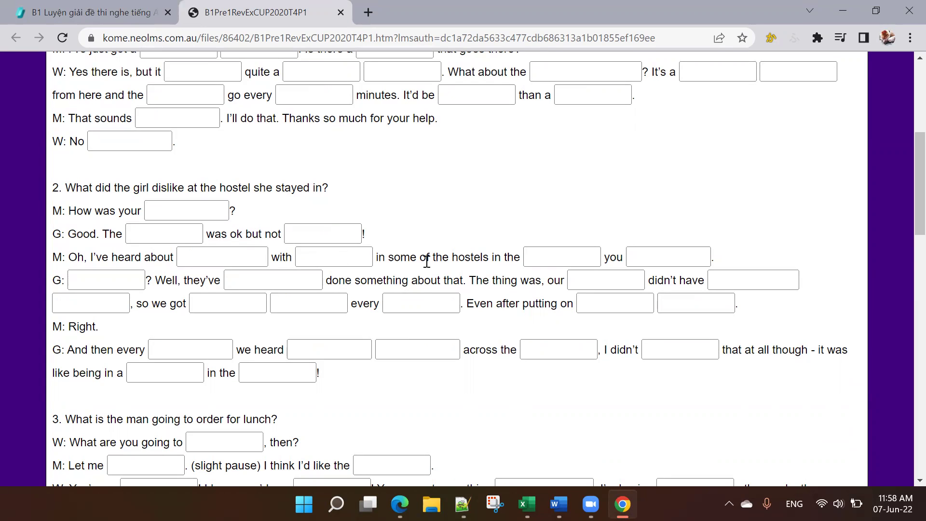
pyautogui.scroll(-6, 457, 262)
pyautogui.scroll(3, 460, 262)
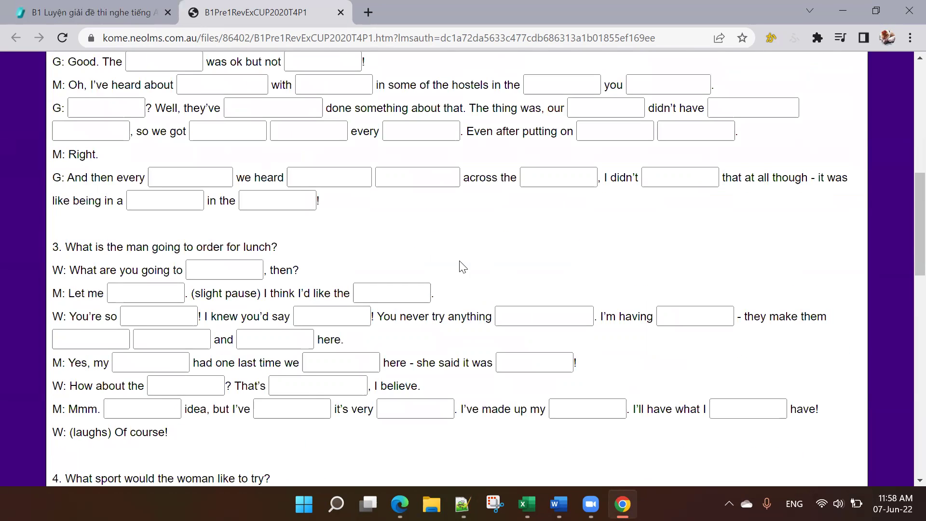
pyautogui.scroll(6, 459, 263)
pyautogui.scroll(-14, 460, 260)
pyautogui.scroll(-5, 459, 259)
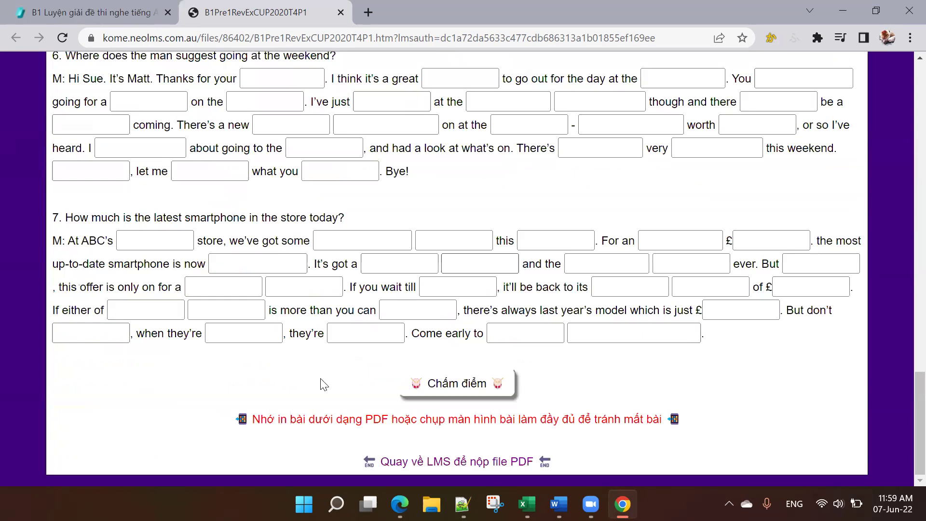
pyautogui.moveTo(248, 418); pyautogui.dragTo(669, 412)
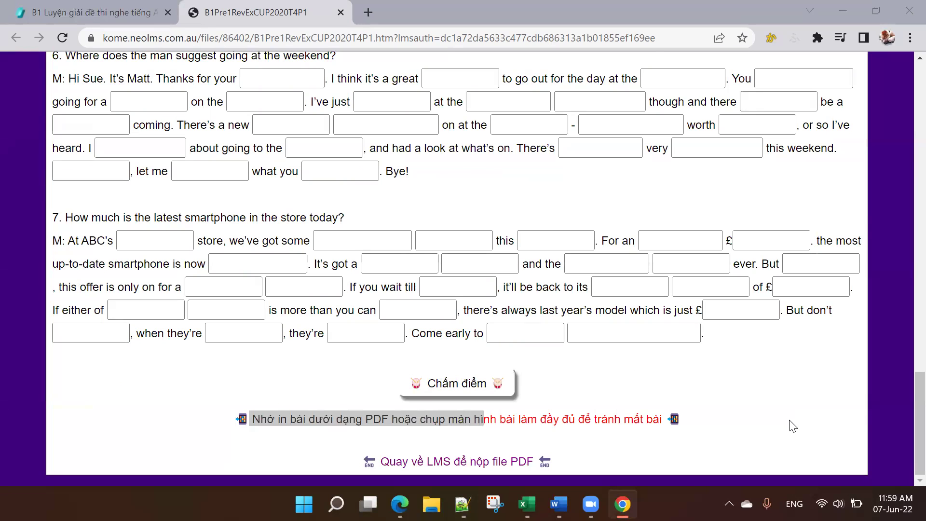
pyautogui.click(709, 418)
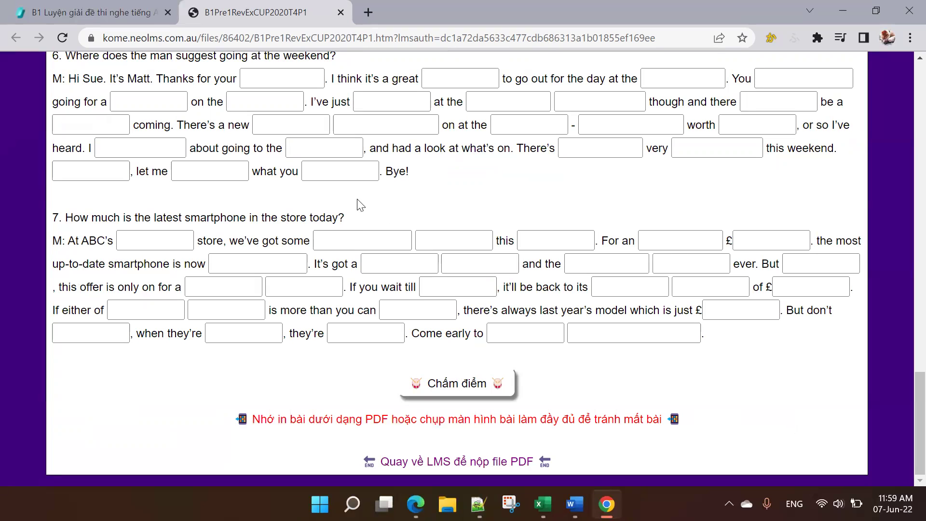
pyautogui.scroll(3, 268, 298)
pyautogui.scroll(20, 268, 298)
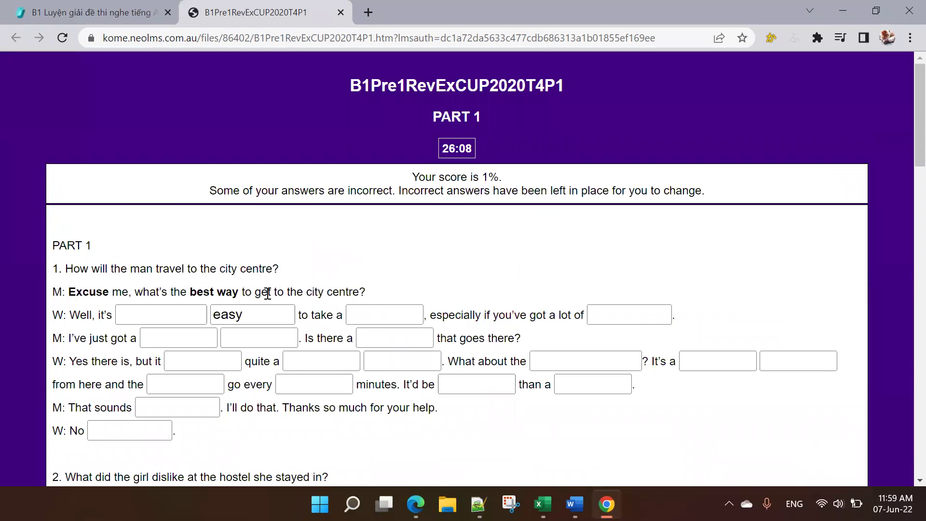
pyautogui.click(99, 13)
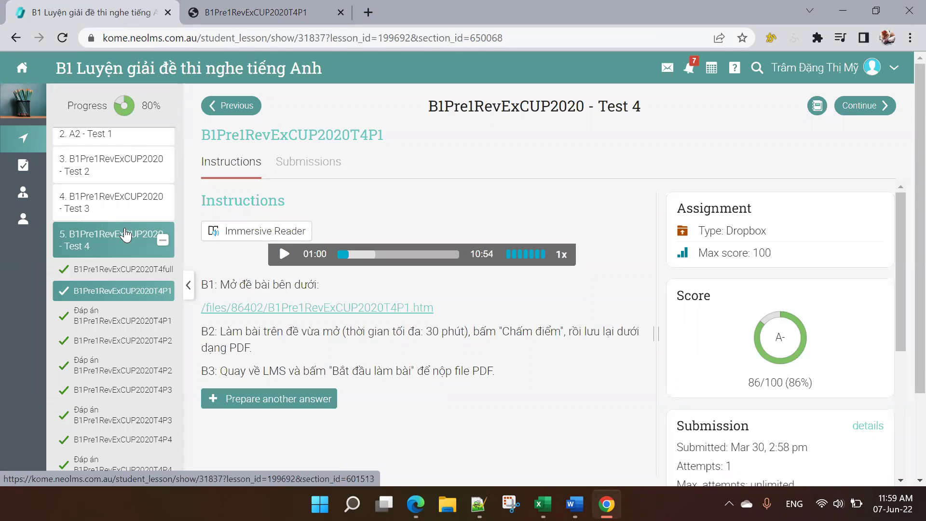
pyautogui.click(256, 12)
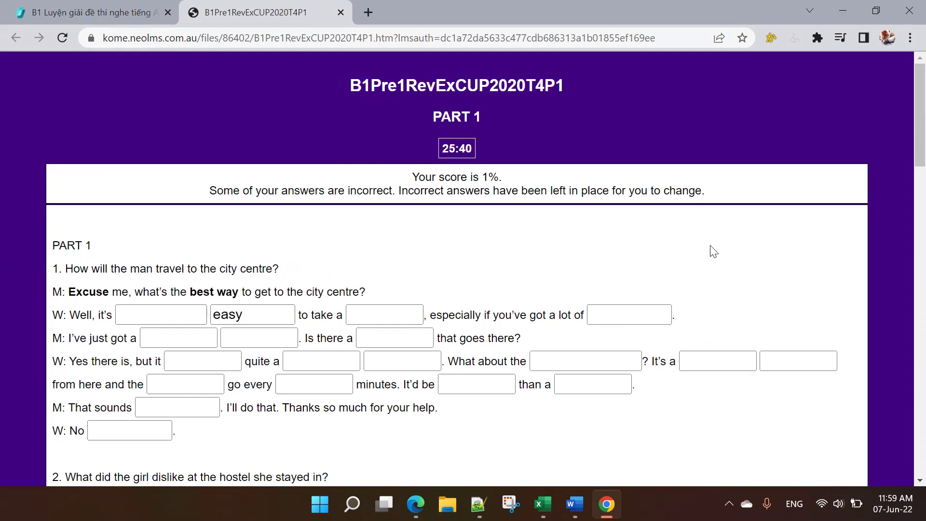
# Step: Bring up the context menu on the scored quiz page for saving or printing
pyautogui.scroll(-1, 765, 355)
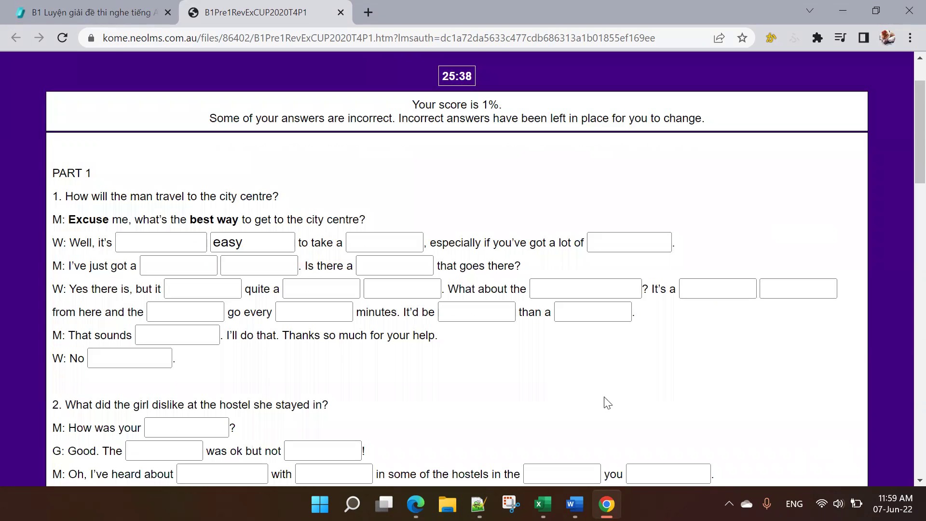
pyautogui.rightClick(426, 371)
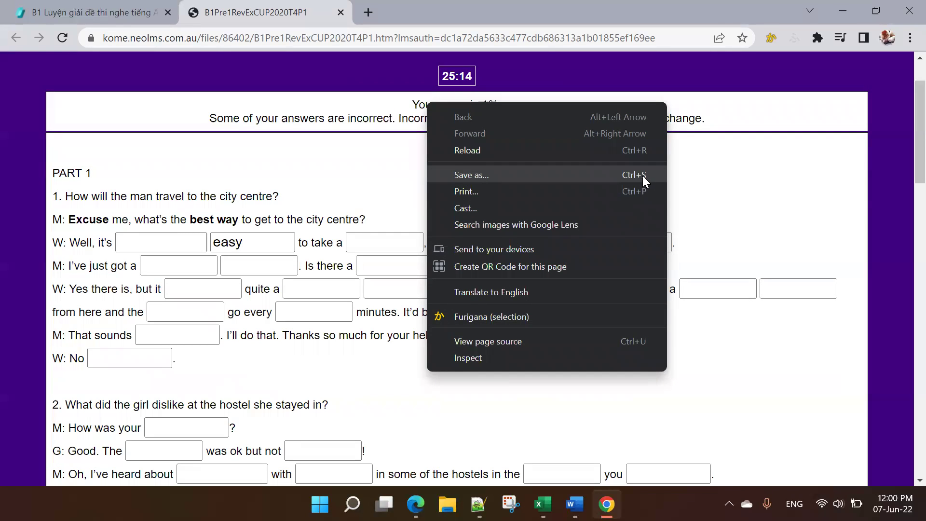
# Step: Print the quiz page with the destination set to Save as PDF
pyautogui.click(468, 193)
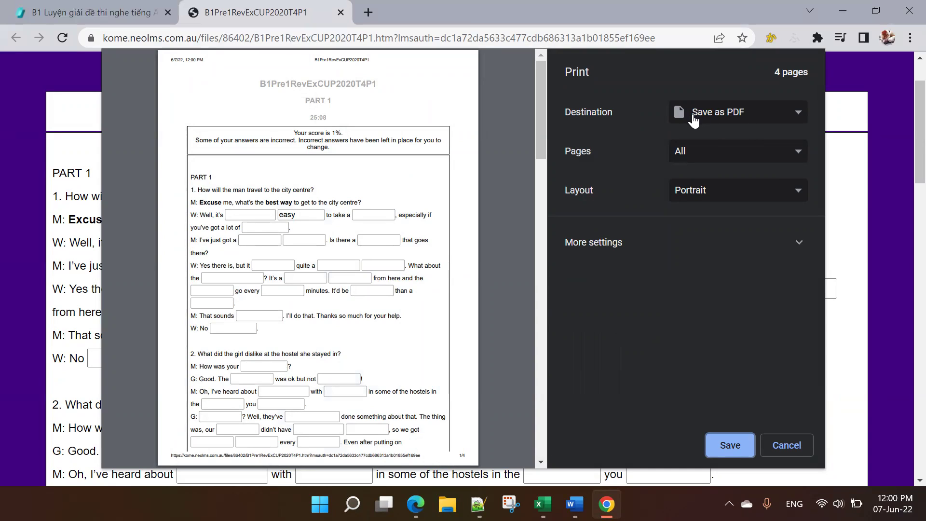
pyautogui.click(744, 122)
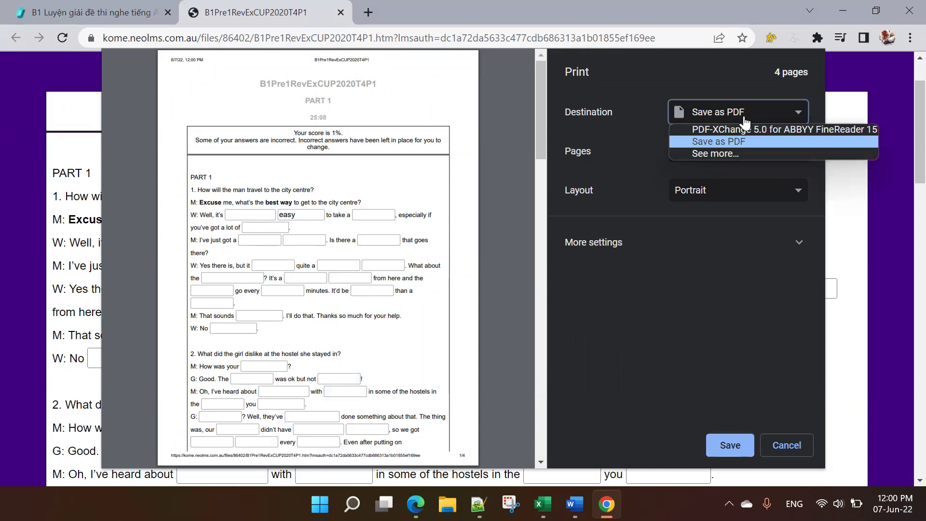
pyautogui.click(744, 119)
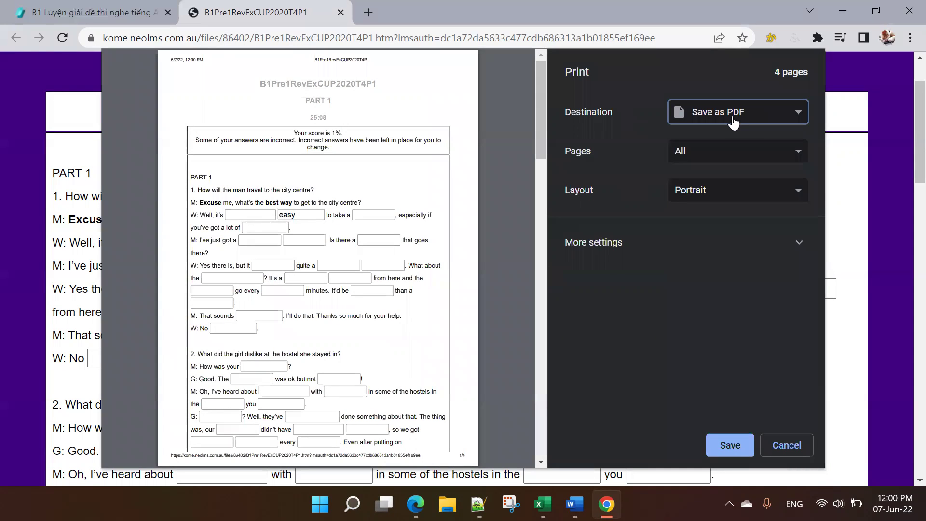
pyautogui.click(733, 122)
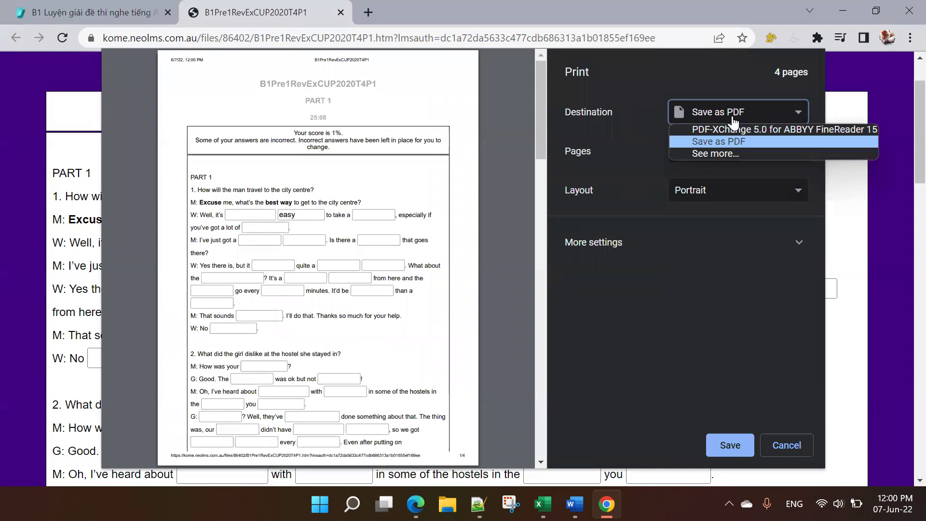
pyautogui.click(744, 153)
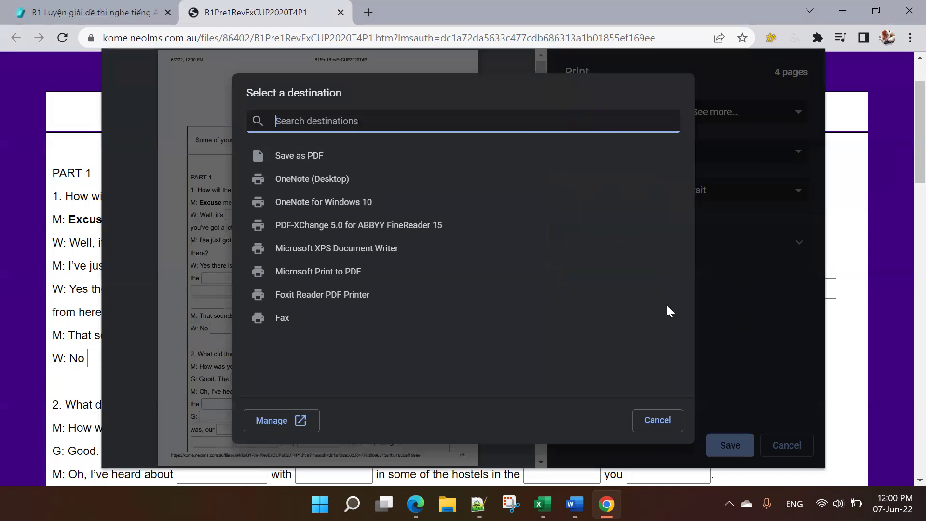
pyautogui.click(308, 157)
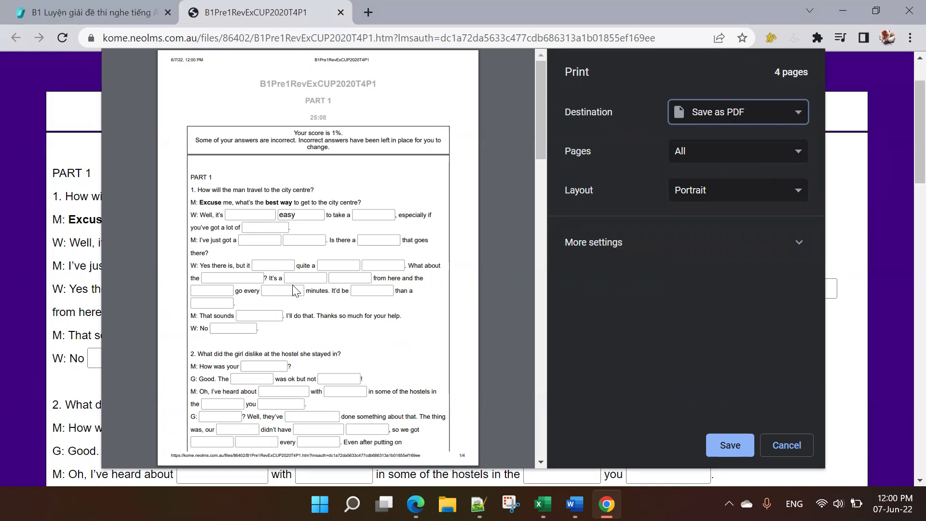
# Step: Check the 4-page portrait preview of the graded quiz and save it
pyautogui.scroll(-20, 309, 231)
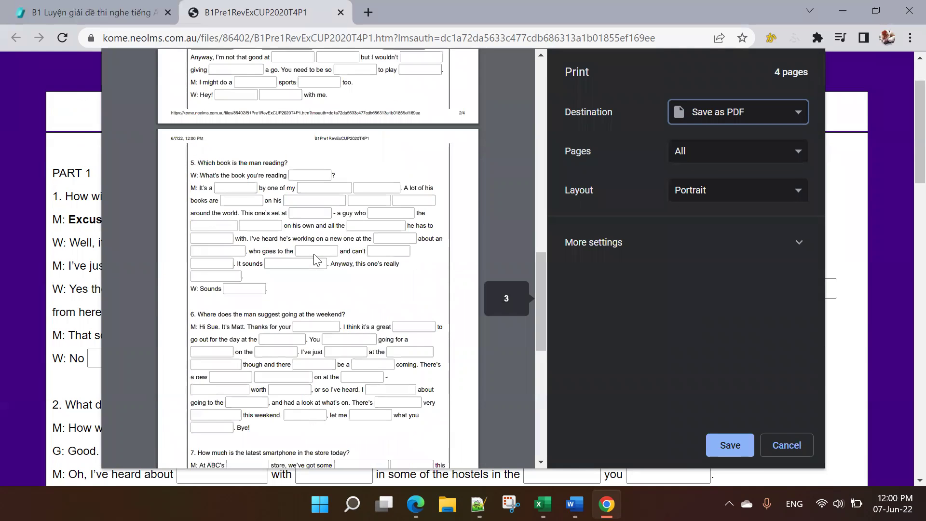
pyautogui.scroll(20, 316, 261)
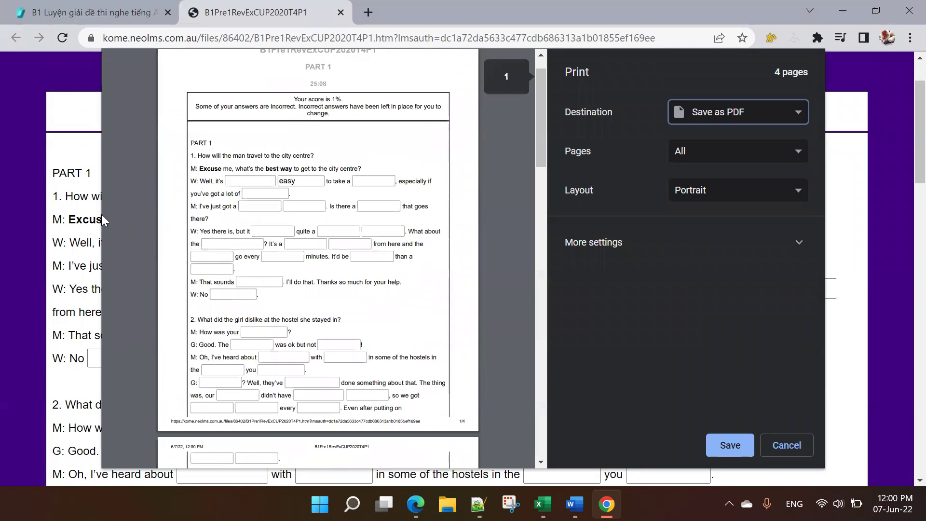
pyautogui.moveTo(222, 169); pyautogui.dragTo(310, 173)
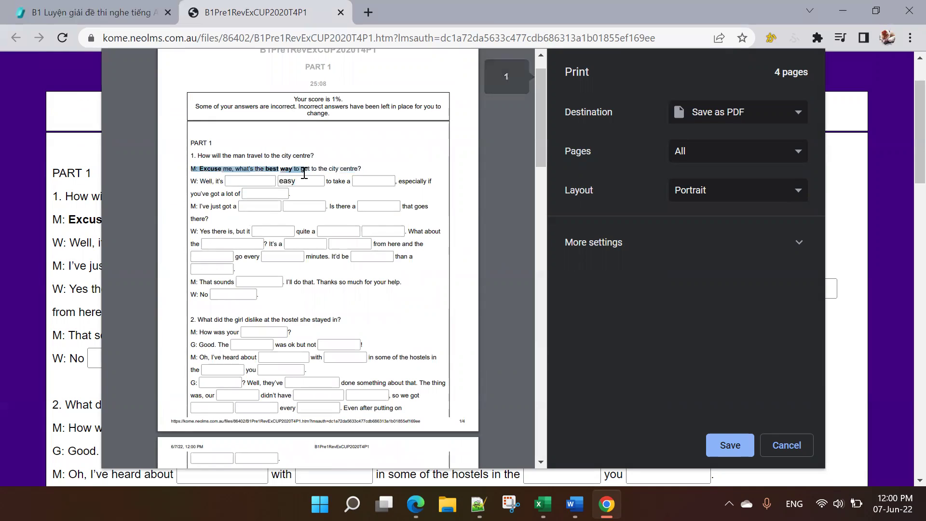
pyautogui.click(304, 173)
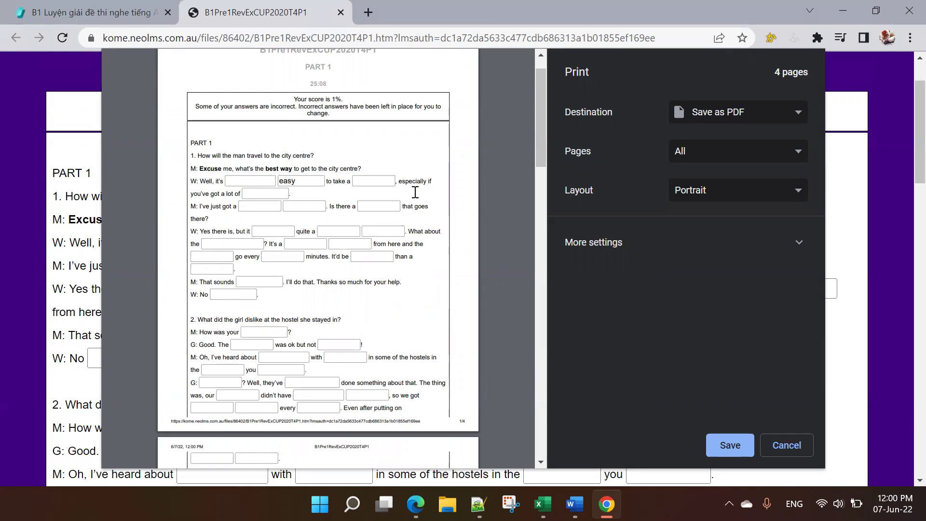
pyautogui.scroll(1, 415, 191)
pyautogui.click(730, 447)
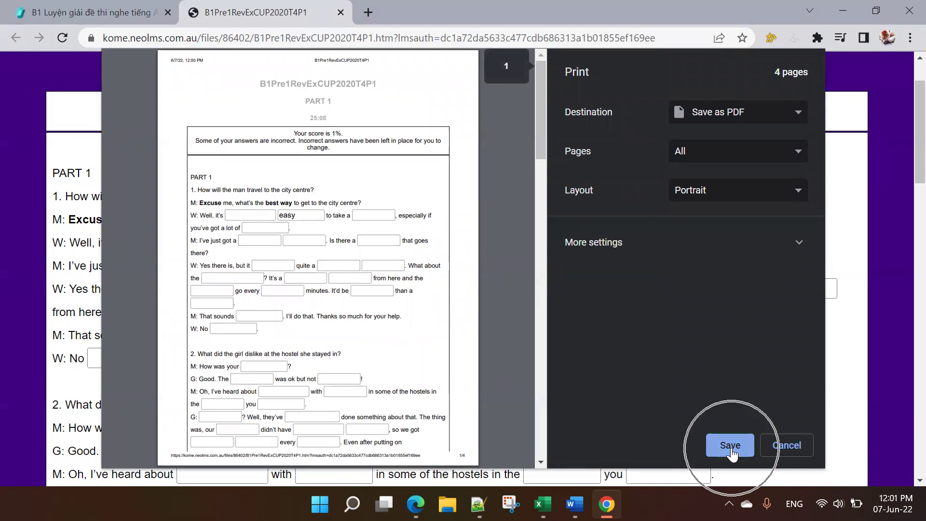
pyautogui.click(732, 452)
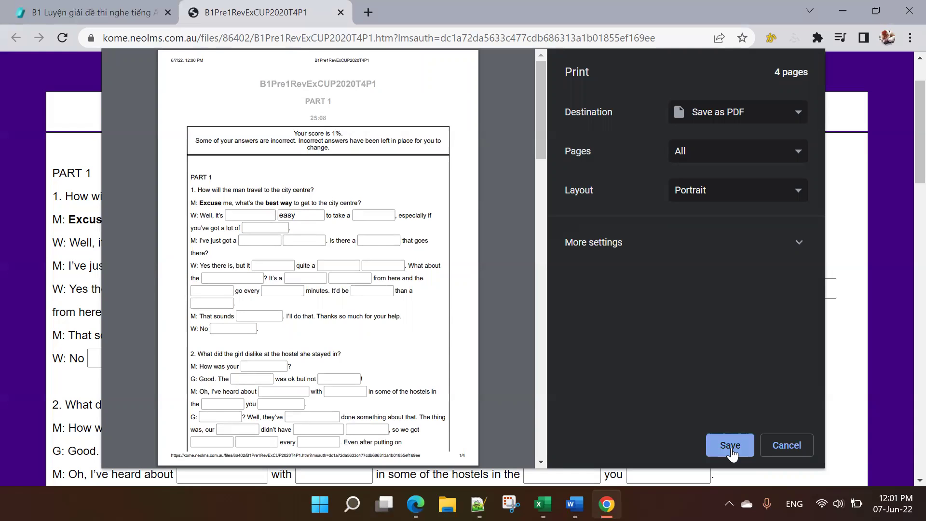
# Step: Save the PDF as B1Pre1RevExCUP2020T4P1.pdf in Downloads
pyautogui.click(732, 446)
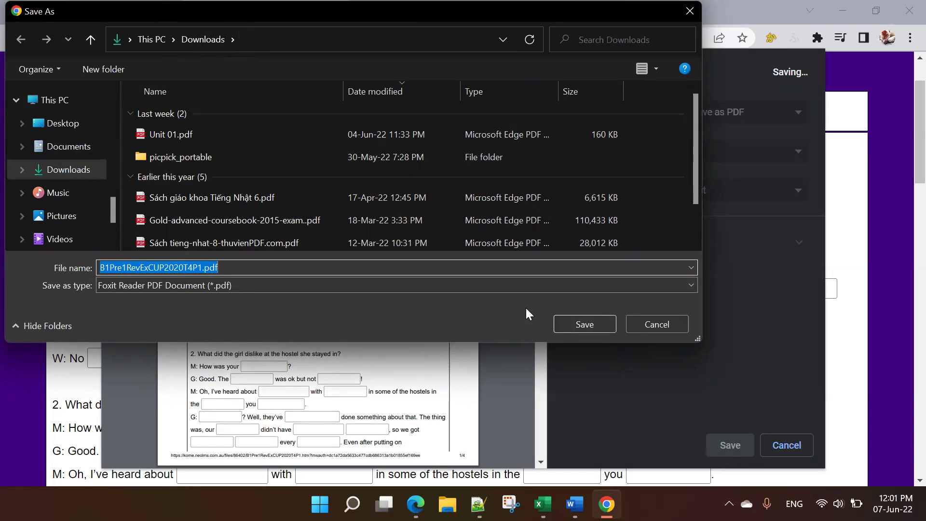
pyautogui.click(577, 326)
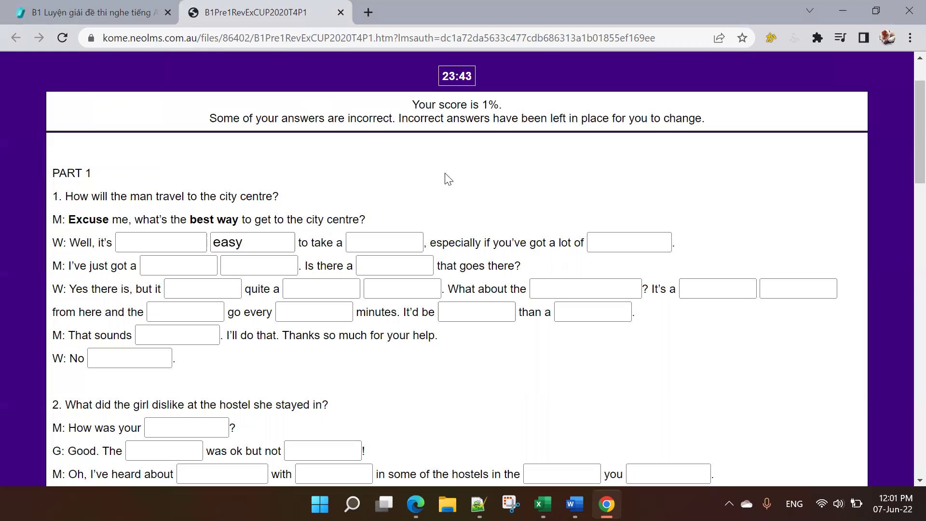
pyautogui.scroll(-9, 634, 312)
pyautogui.scroll(-10, 634, 312)
pyautogui.scroll(-3, 327, 417)
pyautogui.moveTo(254, 419); pyautogui.dragTo(391, 420)
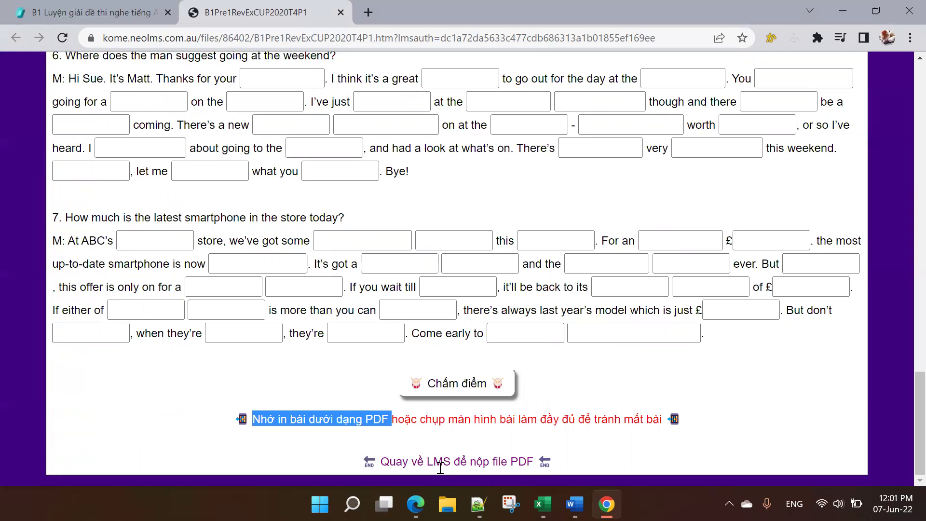
pyautogui.moveTo(419, 419); pyautogui.dragTo(516, 422)
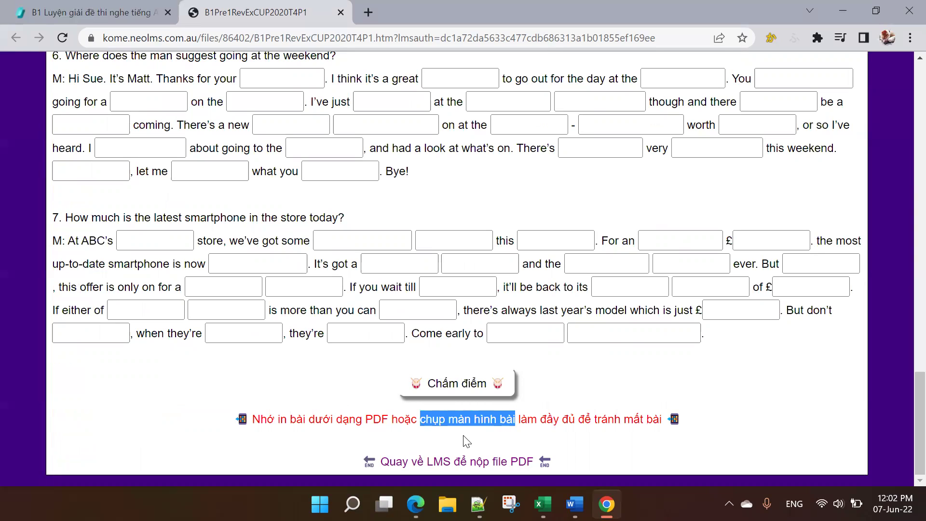
pyautogui.click(483, 441)
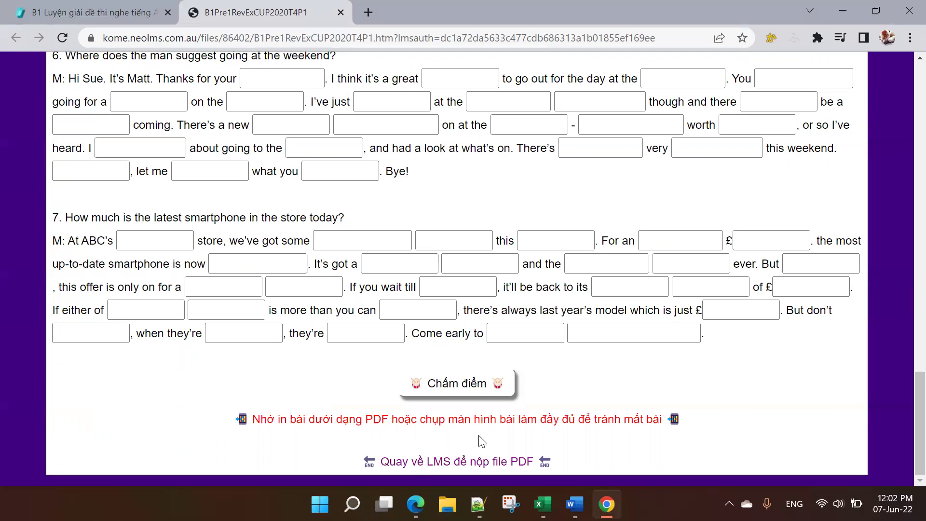
pyautogui.scroll(20, 481, 442)
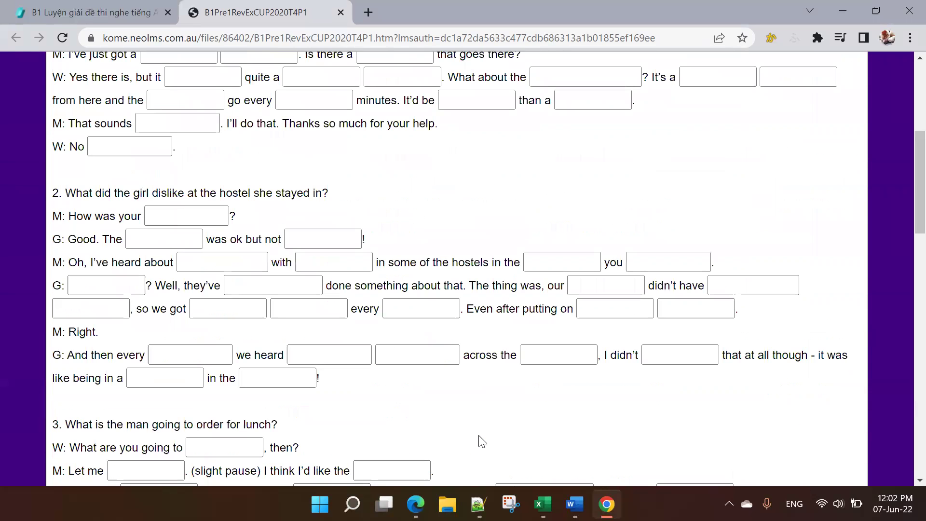
pyautogui.scroll(6, 884, 114)
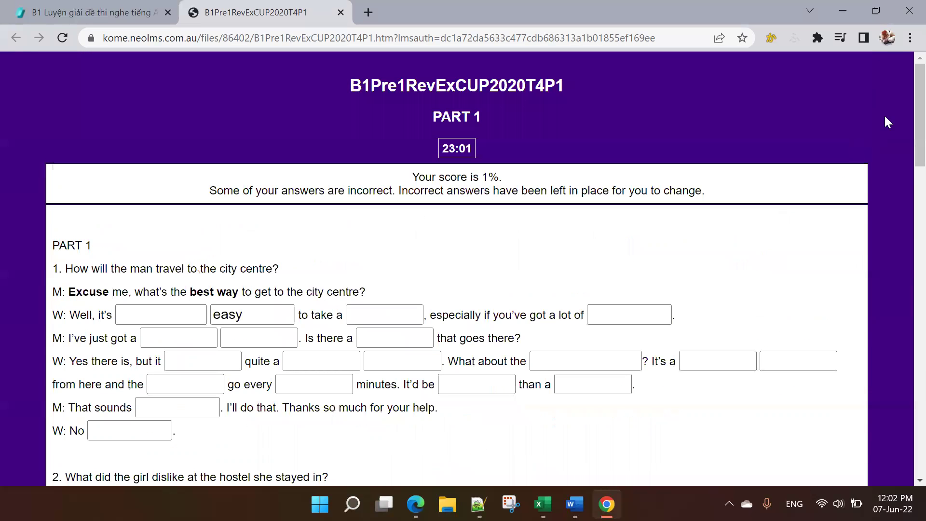
# Step: Dismiss Chrome's main menu and return to the B1Pre1RevExCUP2020T4P1 lesson tab
pyautogui.click(906, 39)
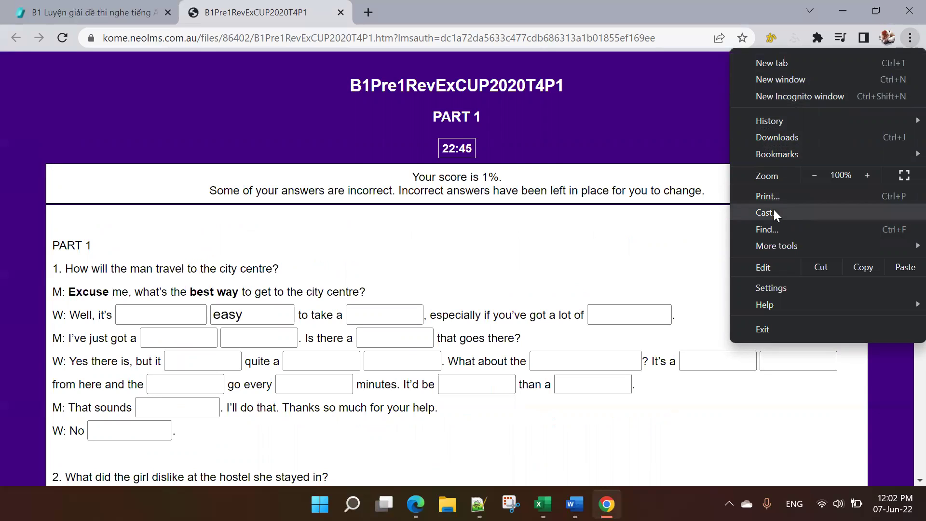
pyautogui.moveTo(781, 246)
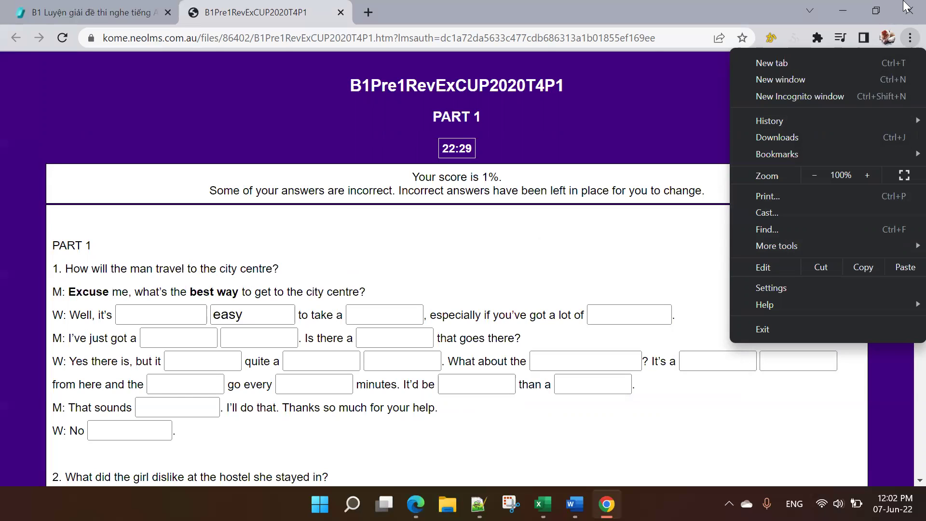
pyautogui.click(909, 39)
pyautogui.click(909, 39)
pyautogui.click(570, 225)
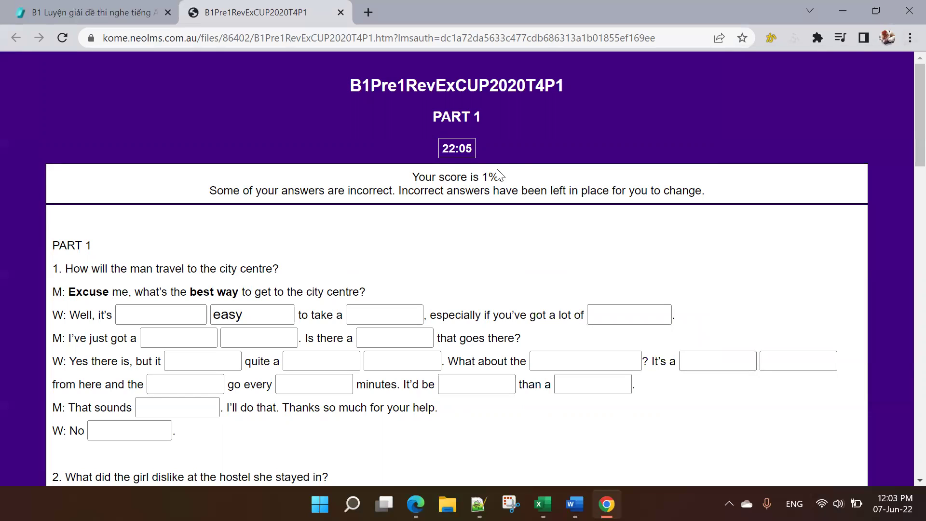
pyautogui.click(61, 14)
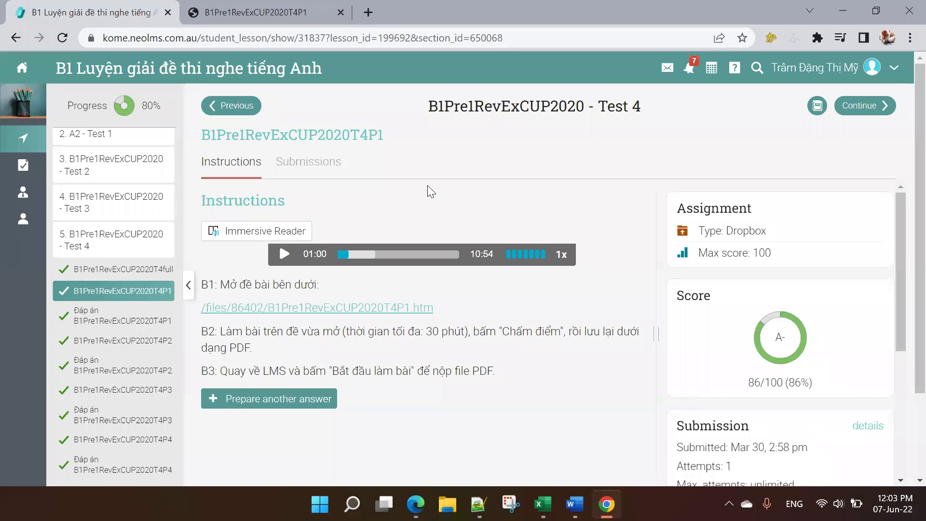
# Step: Start another answer for B1Pre1RevExCUP2020T4P1 and bring up the Upload file window
pyautogui.click(296, 400)
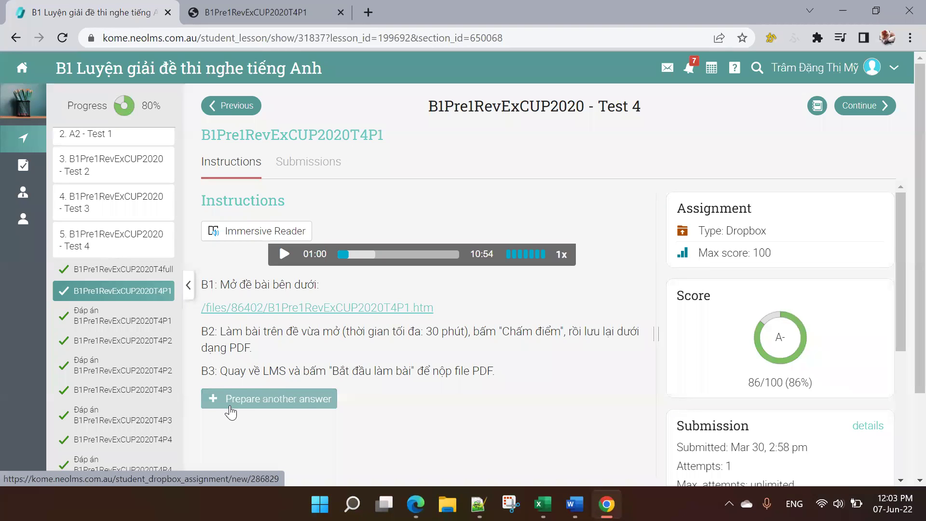
pyautogui.click(256, 397)
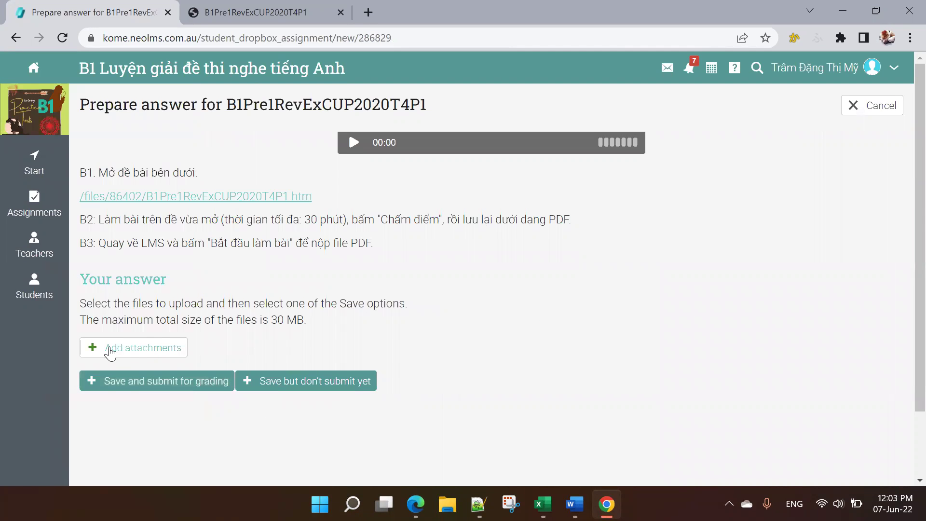
pyautogui.click(137, 357)
pyautogui.click(141, 360)
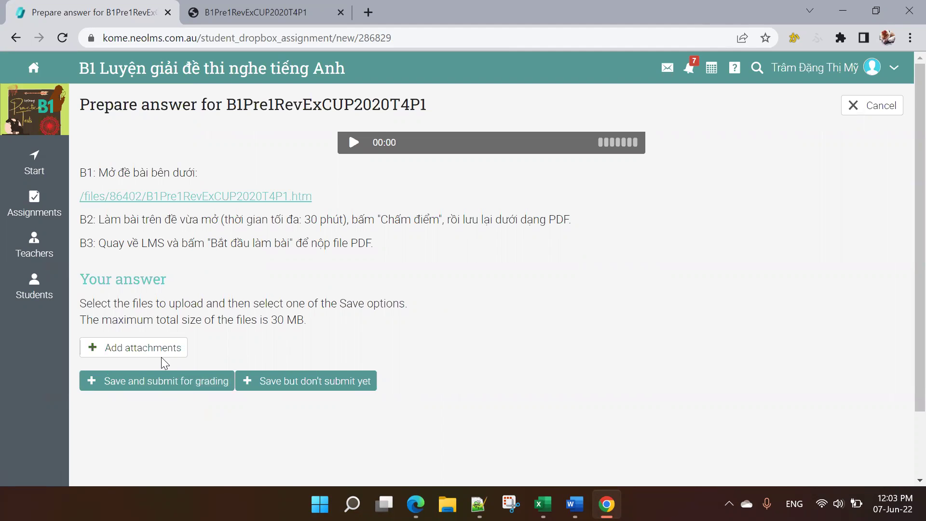
pyautogui.click(162, 357)
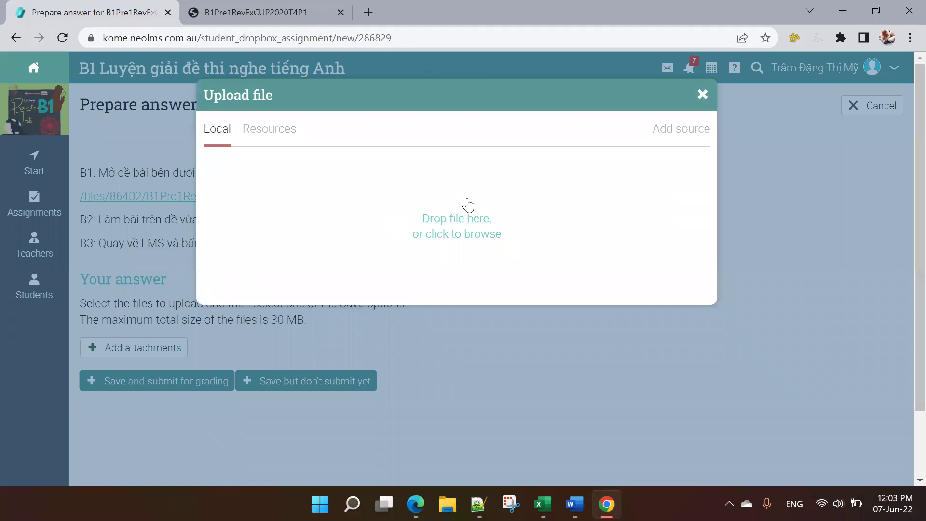
pyautogui.click(279, 135)
pyautogui.click(448, 504)
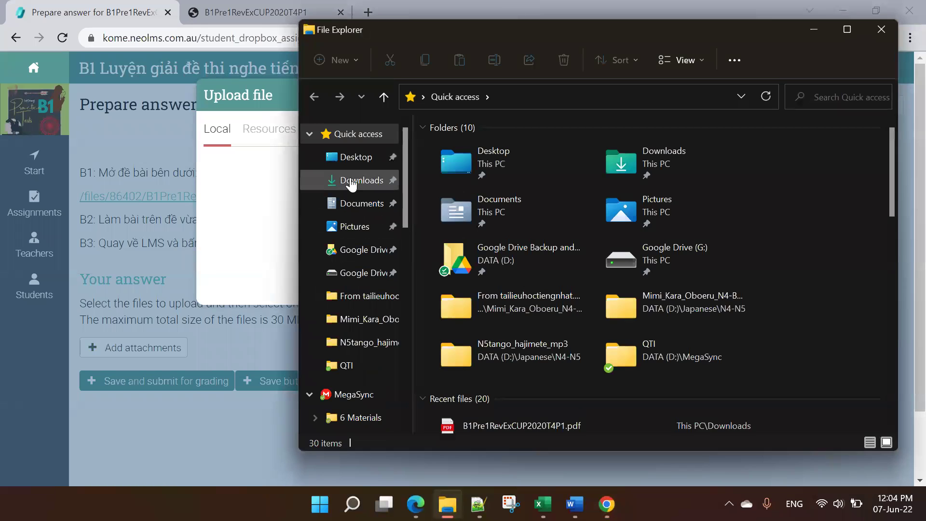
pyautogui.click(355, 180)
pyautogui.click(465, 162)
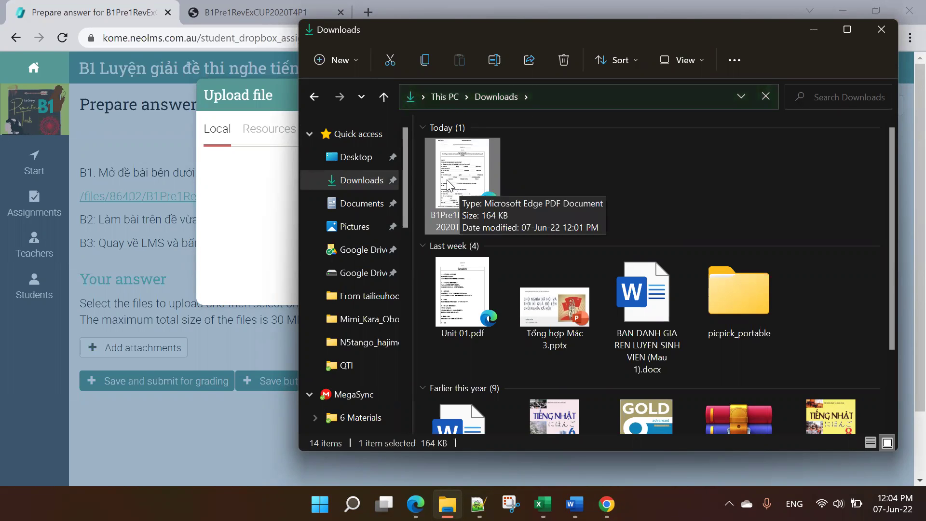
pyautogui.click(258, 205)
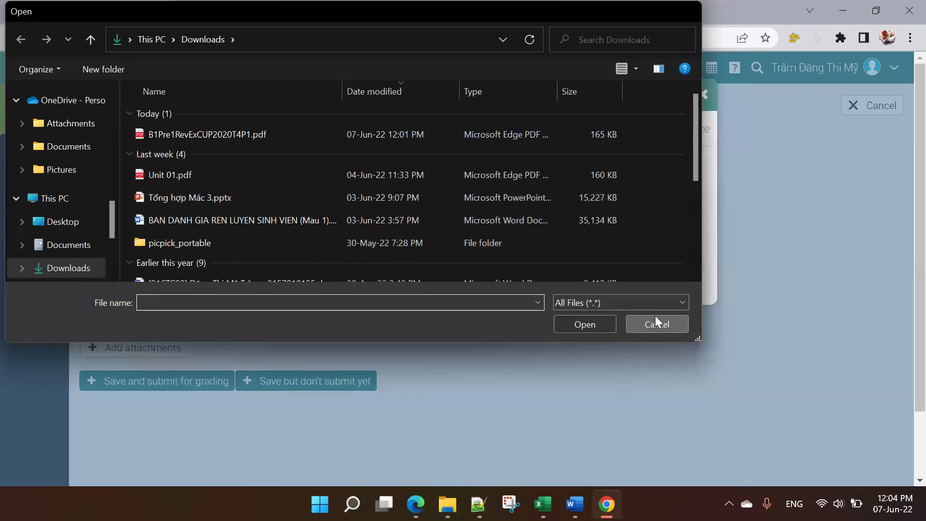
pyautogui.click(655, 320)
pyautogui.hotkey('alt', 'Tab')
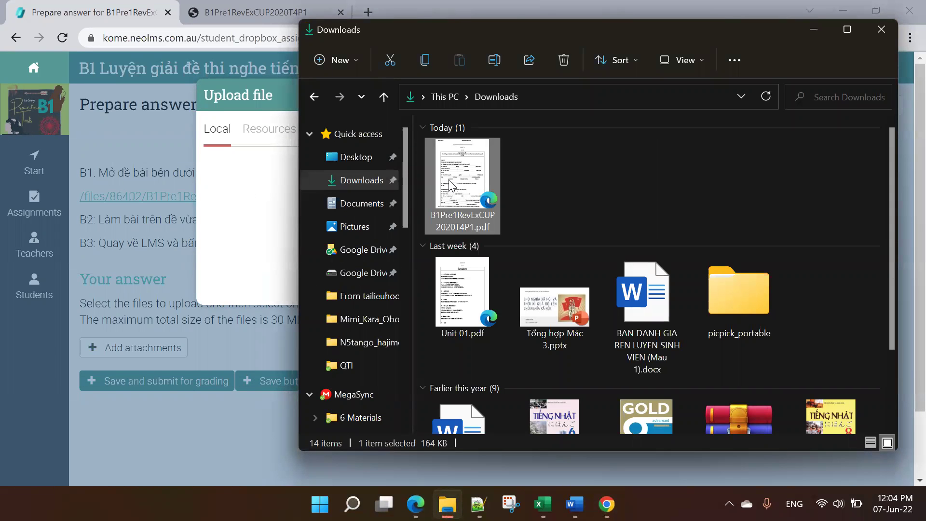
pyautogui.click(240, 204)
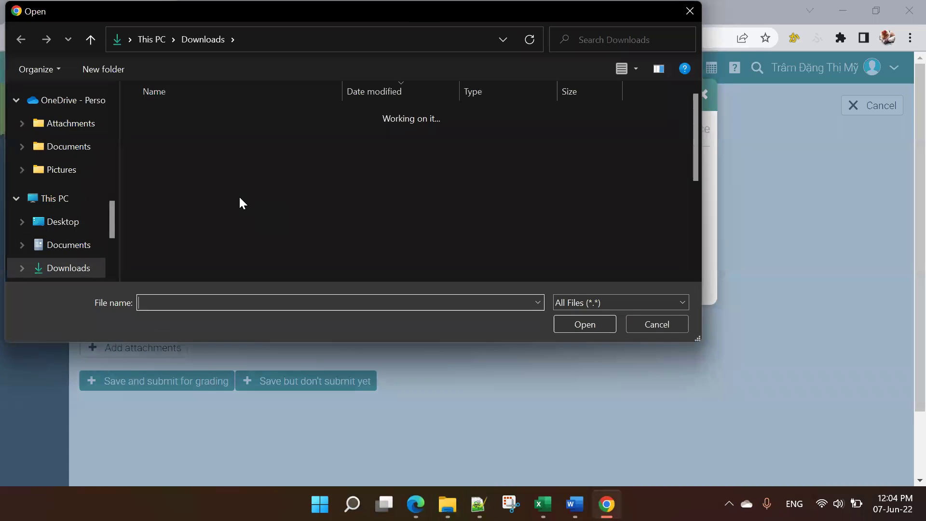
pyautogui.click(637, 329)
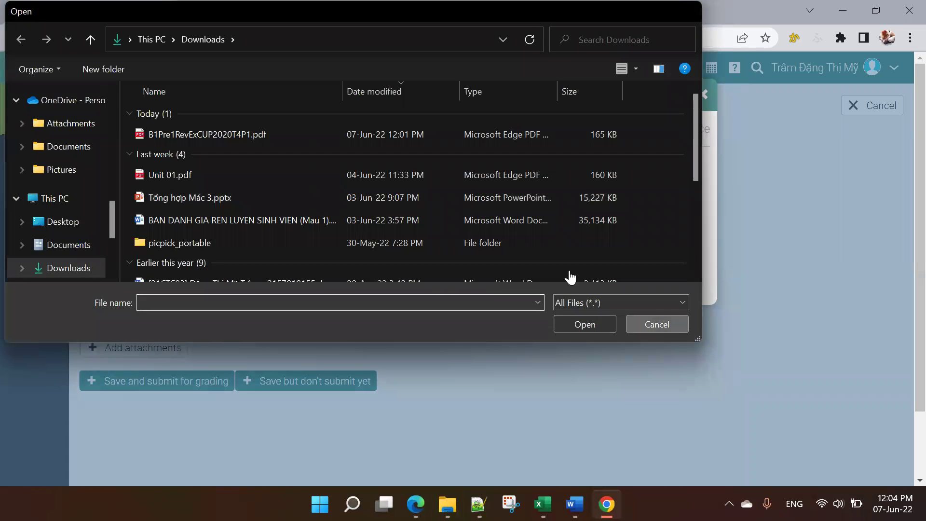
pyautogui.click(472, 232)
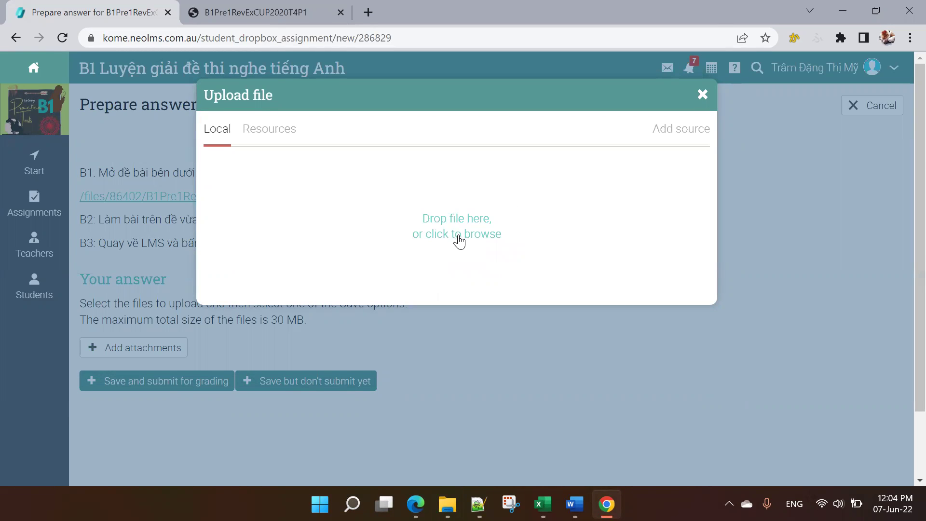
pyautogui.click(463, 238)
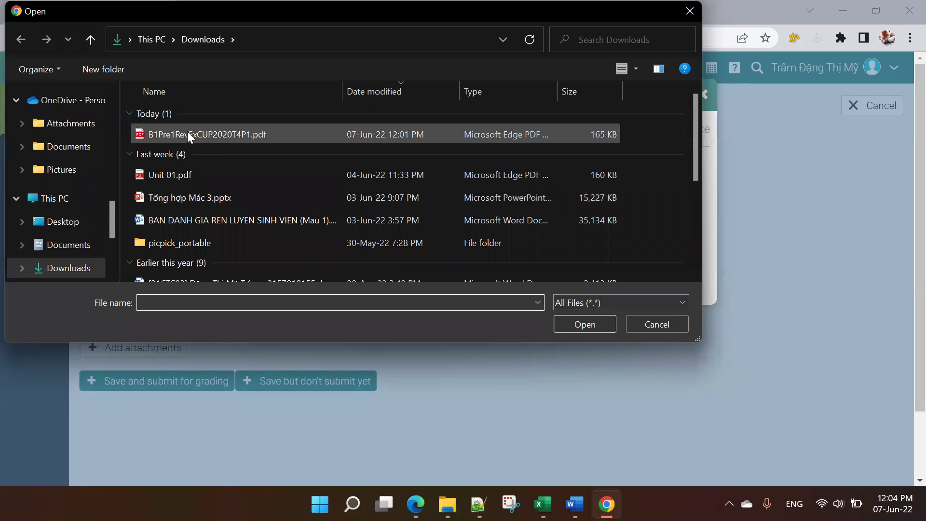
pyautogui.click(188, 134)
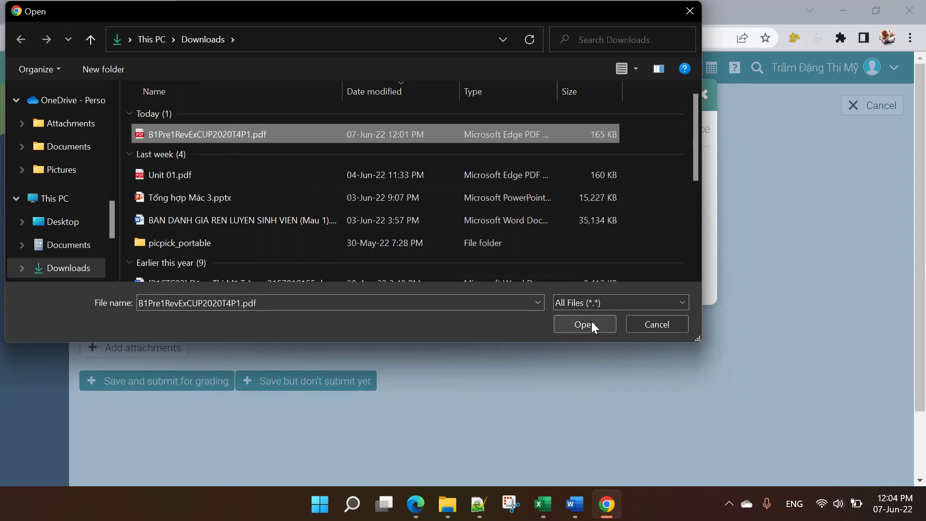
pyautogui.click(635, 324)
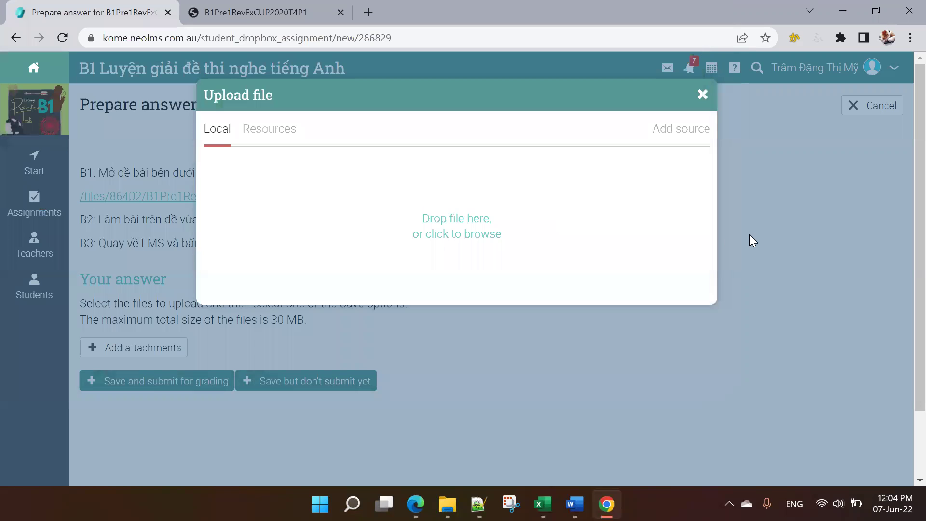
# Step: Close the Upload file window and cancel the prepared answer
pyautogui.click(701, 94)
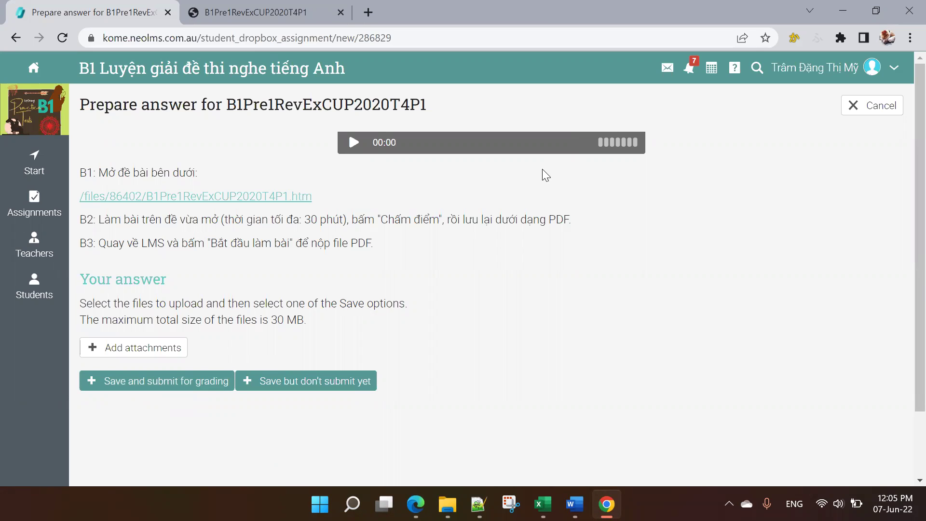
pyautogui.click(854, 114)
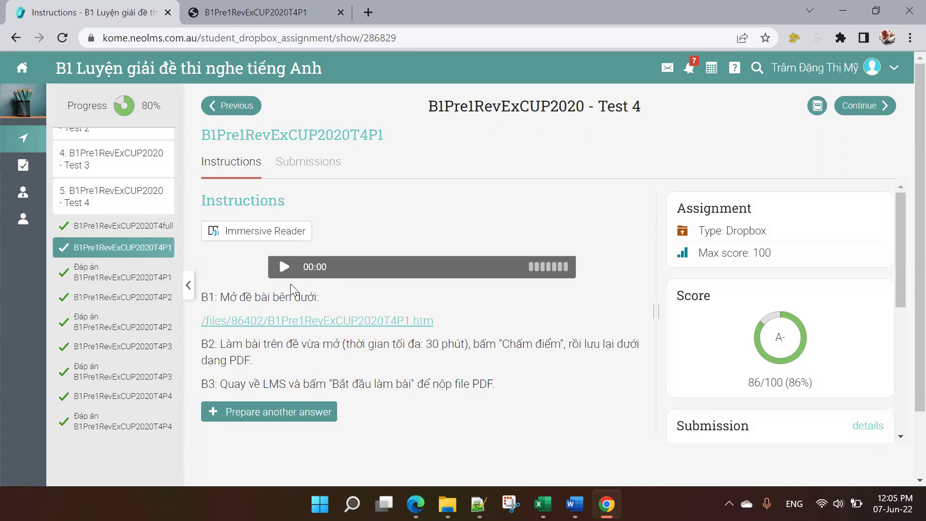
# Step: Read the 'Đáp án B1Pre1RevExCUP2020T4P1' transcript, then return to the Test 4 lessons list
pyautogui.click(93, 279)
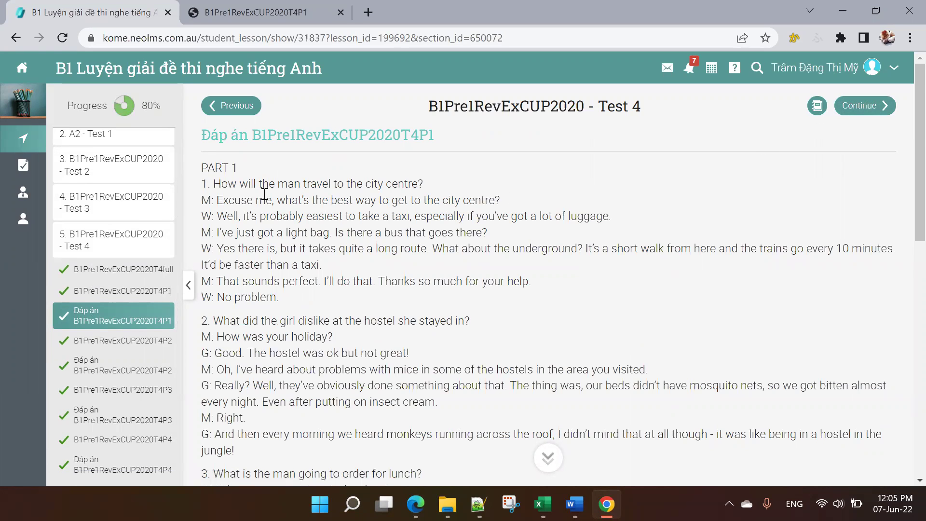
pyautogui.scroll(-7, 455, 352)
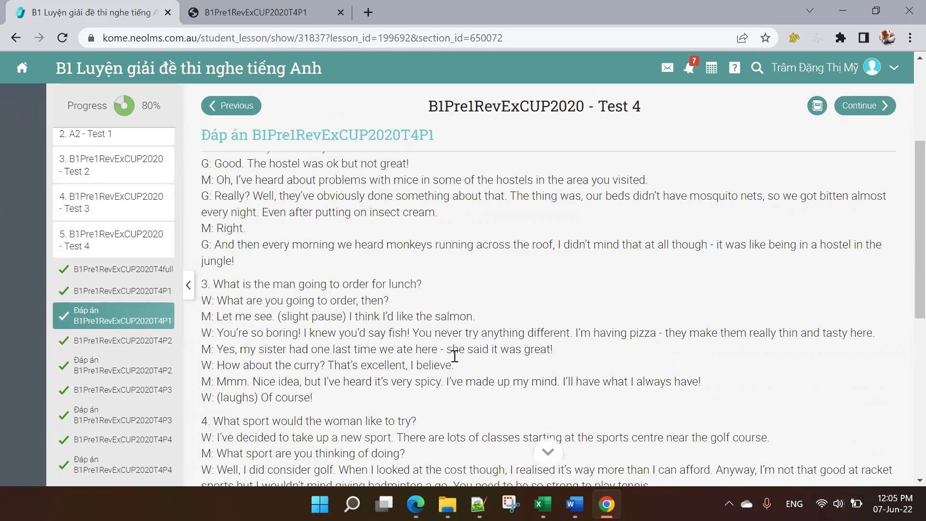
pyautogui.scroll(-5, 455, 353)
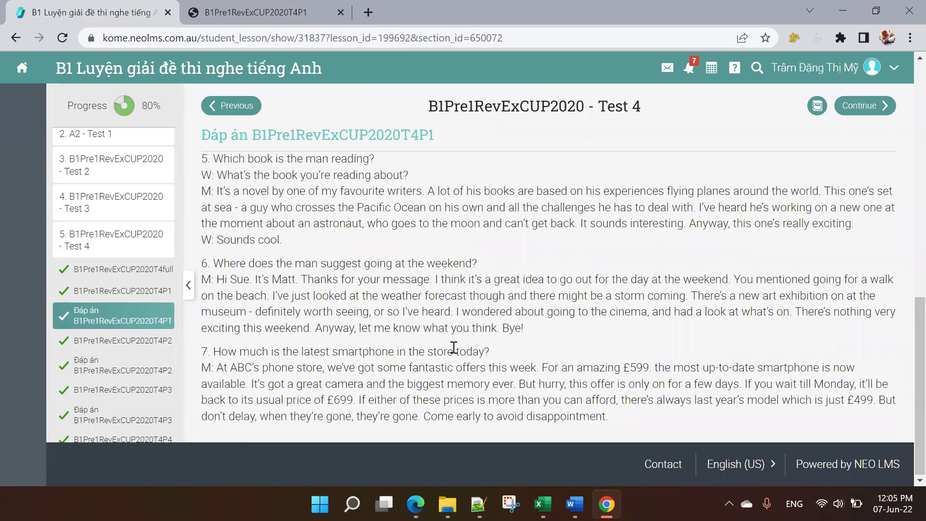
pyautogui.scroll(12, 454, 347)
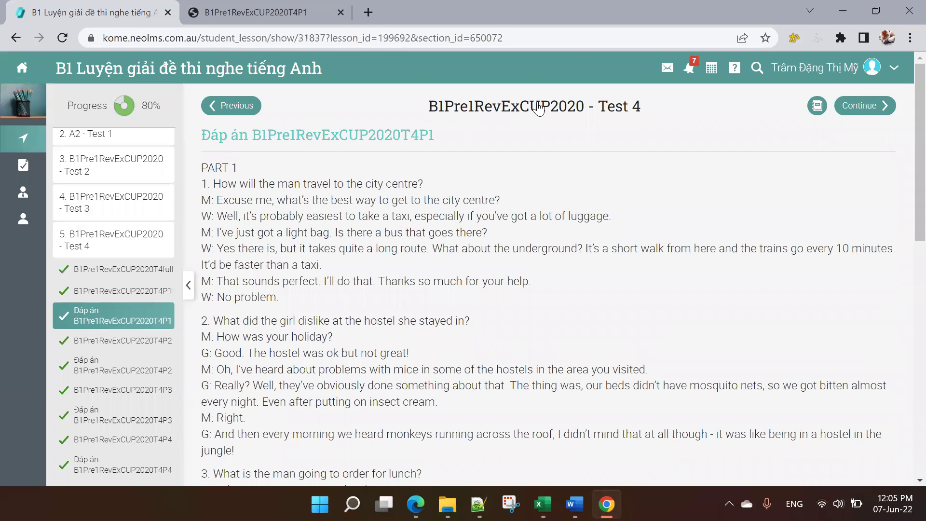
pyautogui.click(538, 107)
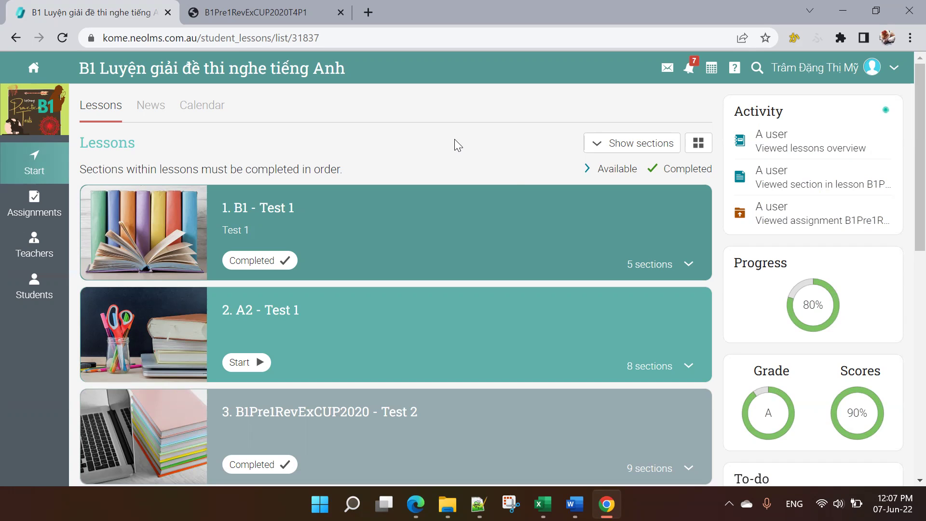
# Step: Switch to the Edge window showing the Kome The Little Rice Home School dashboard
pyautogui.moveTo(415, 504)
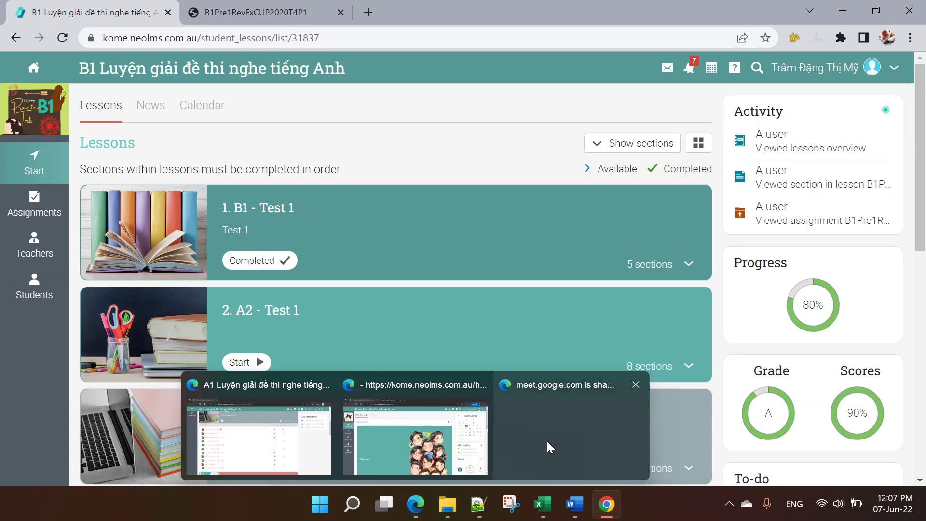
pyautogui.click(447, 432)
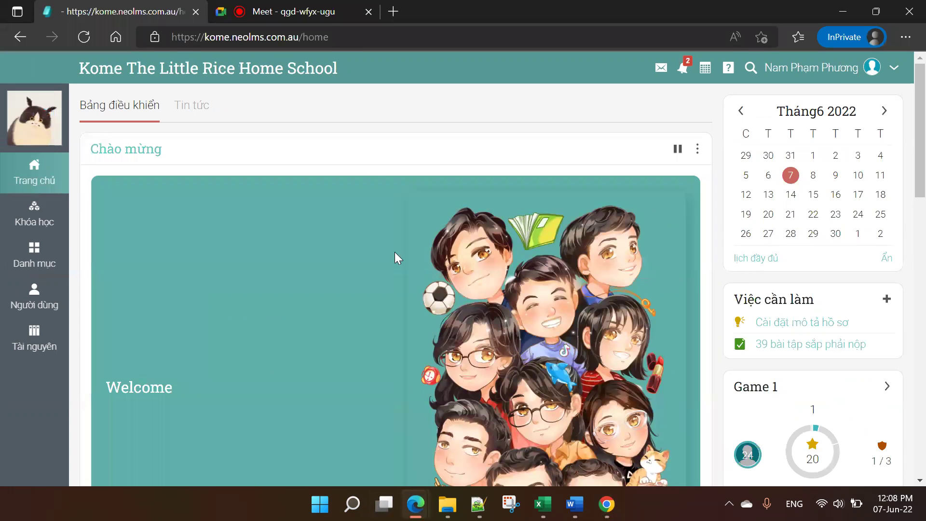
# Step: Return to the Google Meet call and open the in-call chat to everyone
pyautogui.click(319, 6)
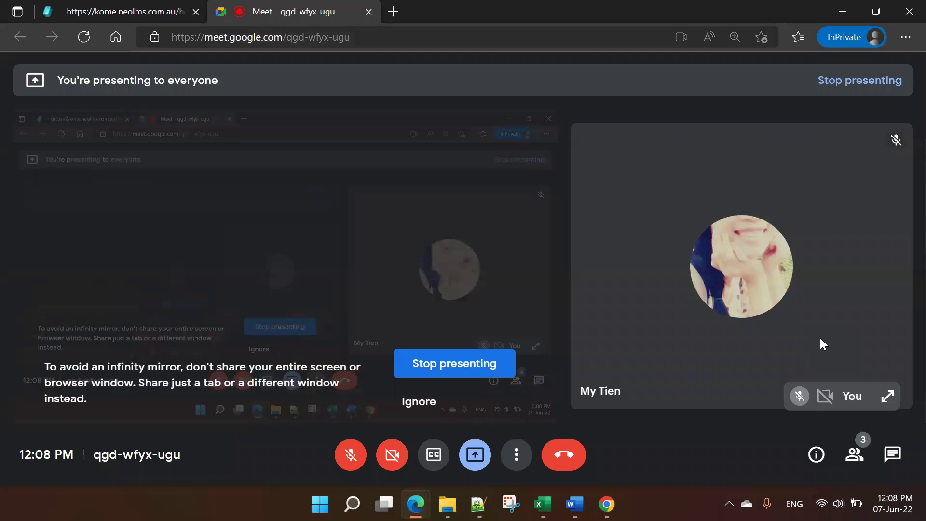
pyautogui.click(893, 456)
pyautogui.click(861, 403)
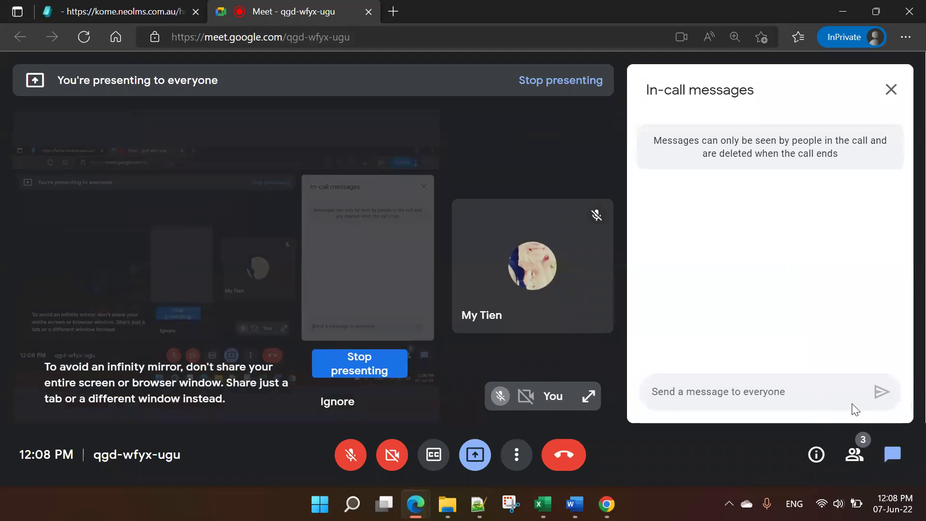
# Step: Close the chat panel without sending anything and leave the call
pyautogui.click(853, 408)
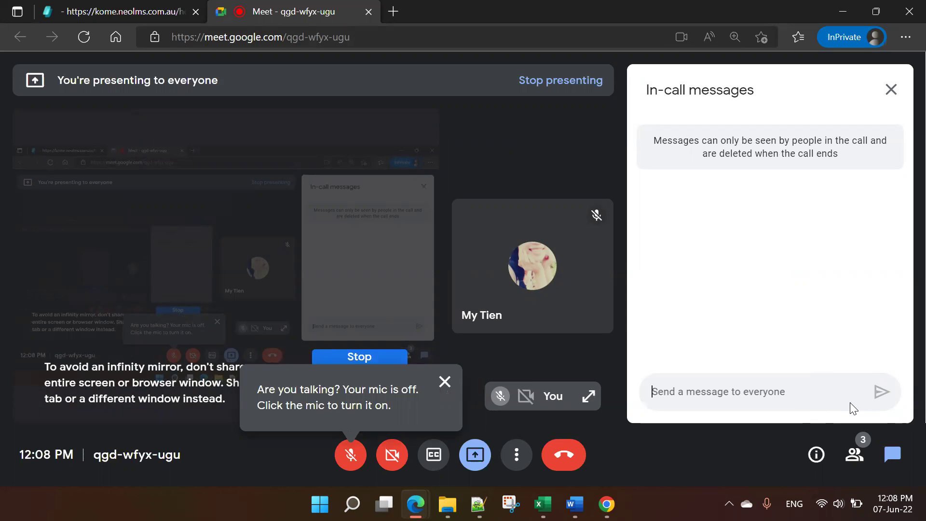
pyautogui.click(890, 90)
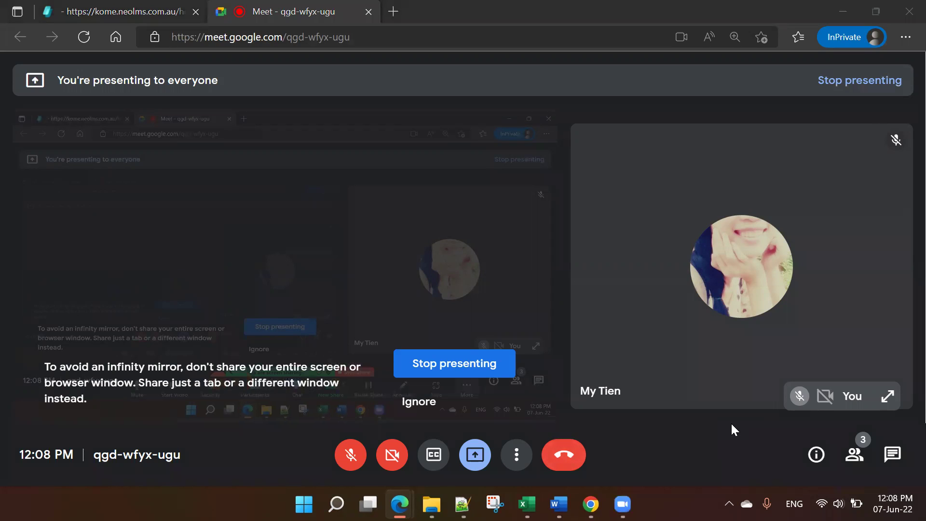
pyautogui.click(564, 454)
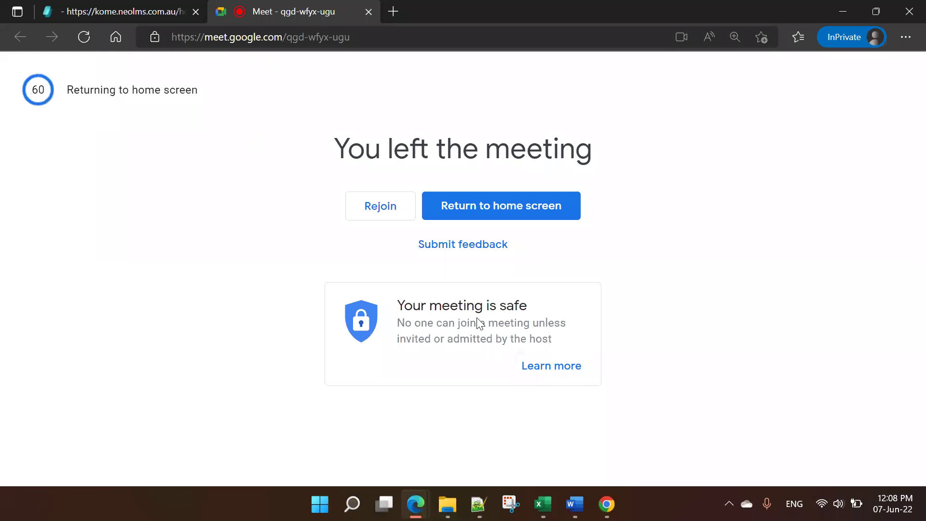